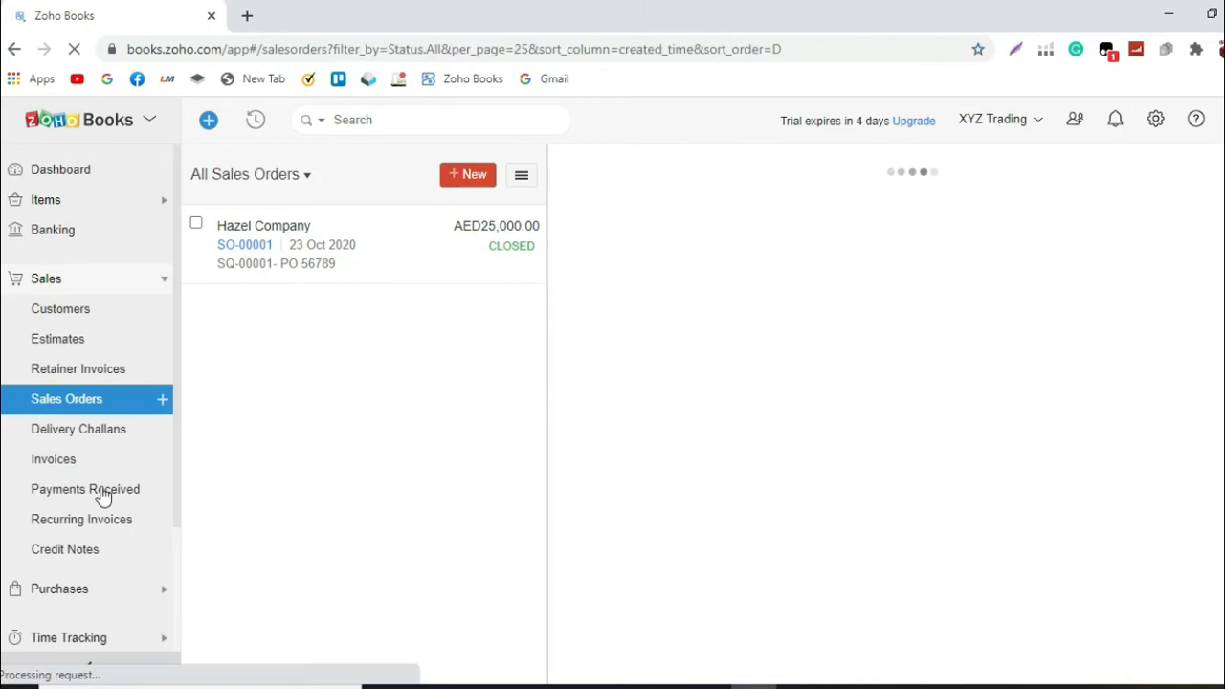
Step: Start a new received payment record and select Hazel Company as the customer
click(103, 492)
click(1003, 177)
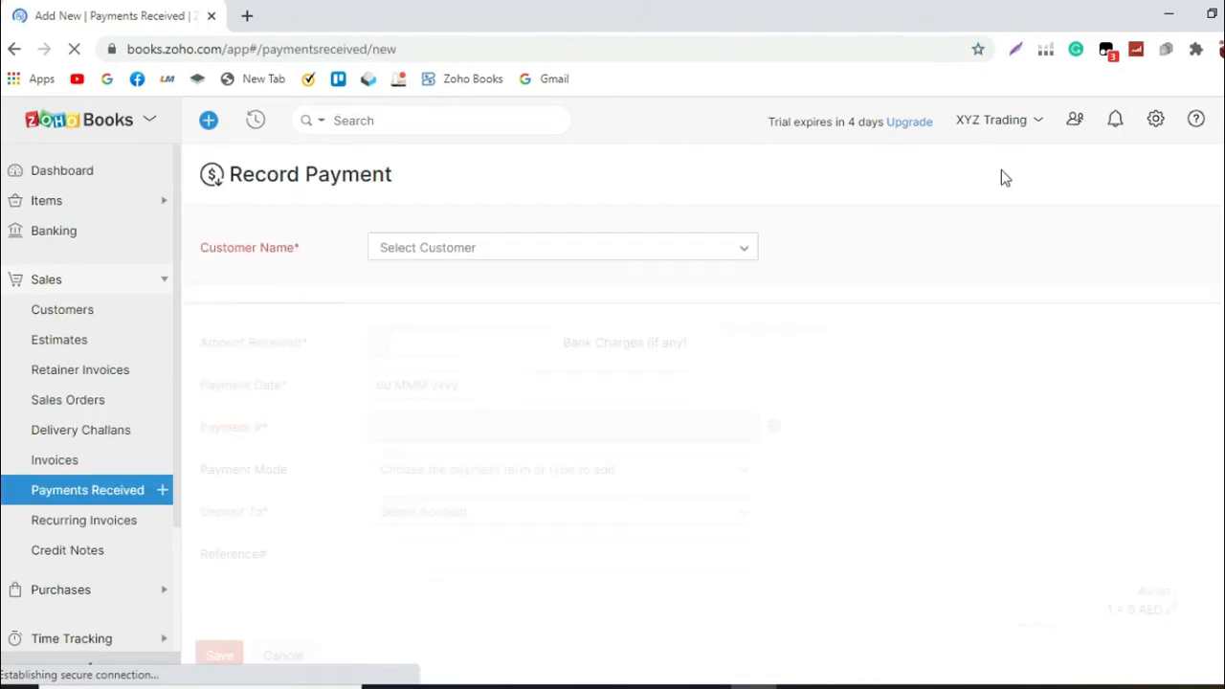
click(532, 251)
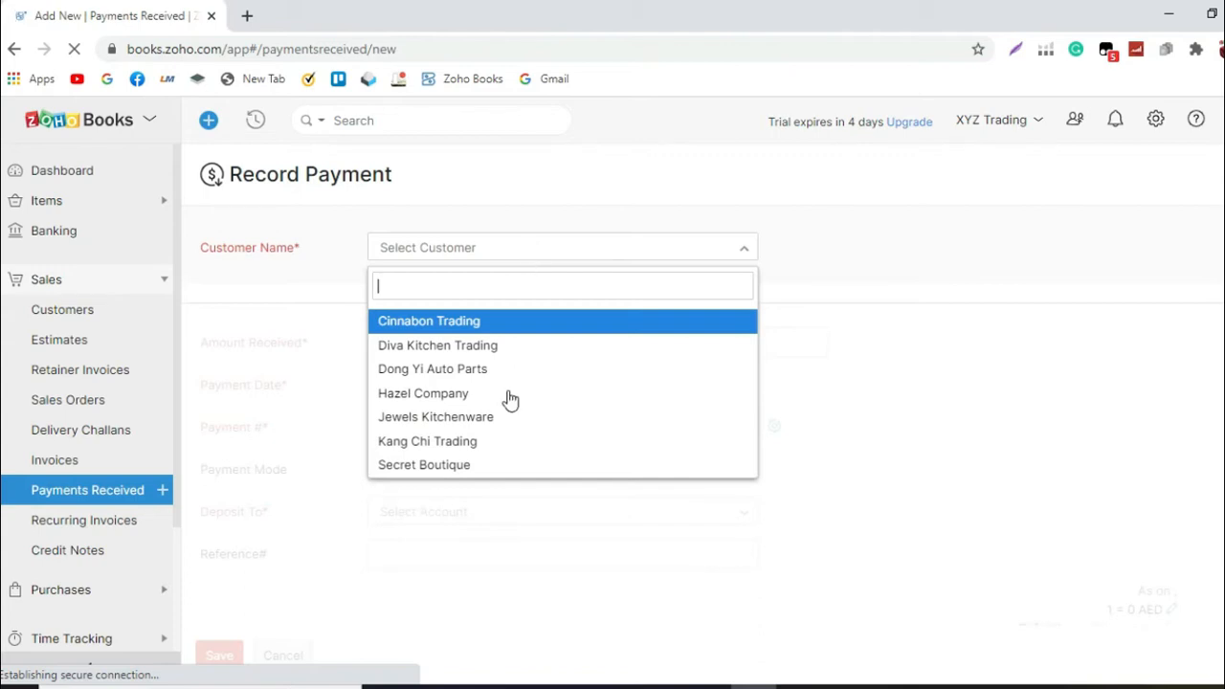
click(467, 396)
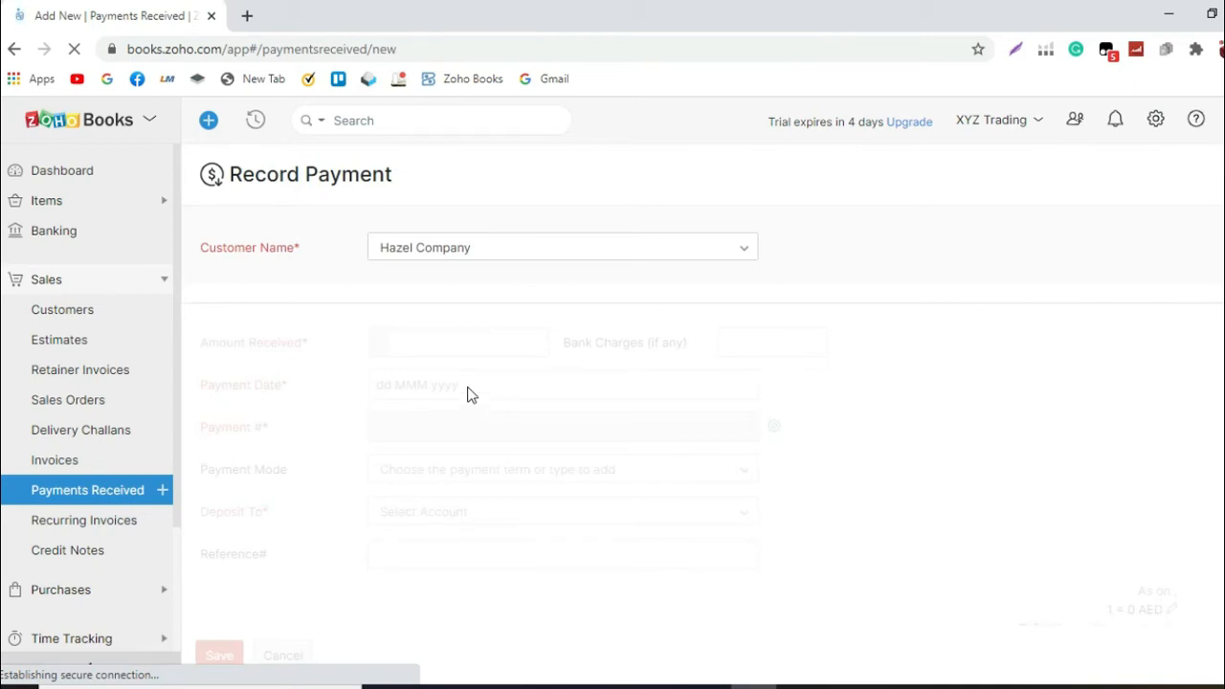
Step: Set the amount received from the customer to AED 26000 and the bank charges to 15
scroll(600, 339, down, 3)
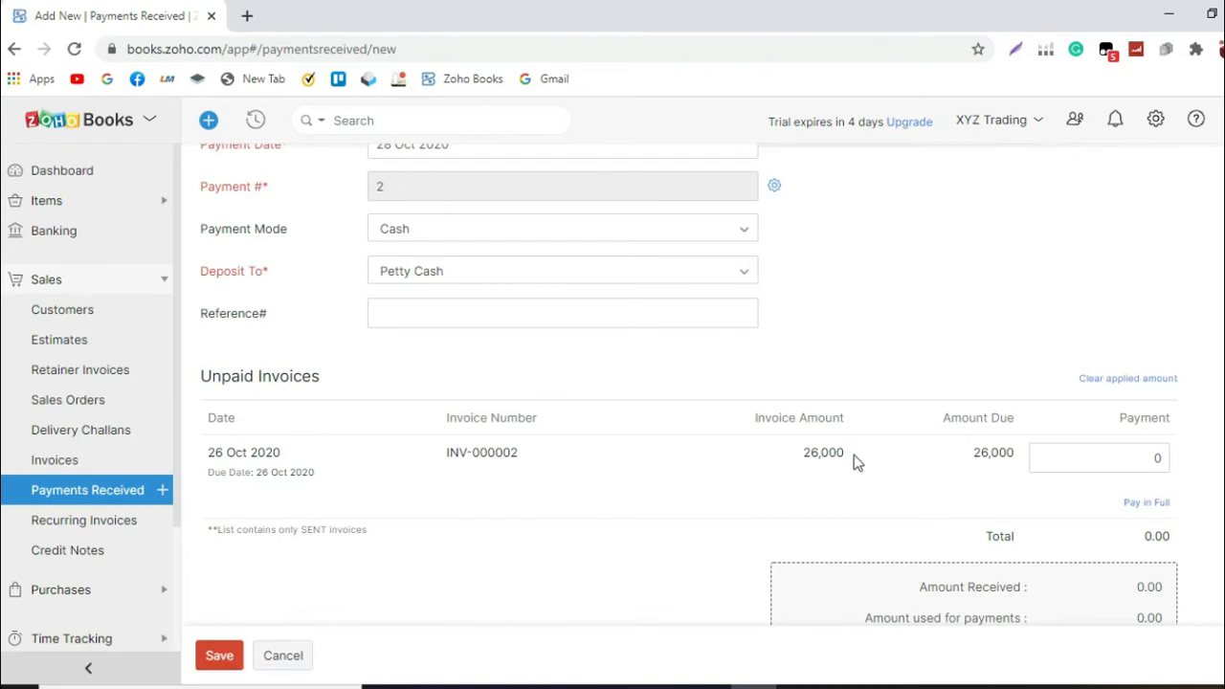
scroll(855, 456, up, 2)
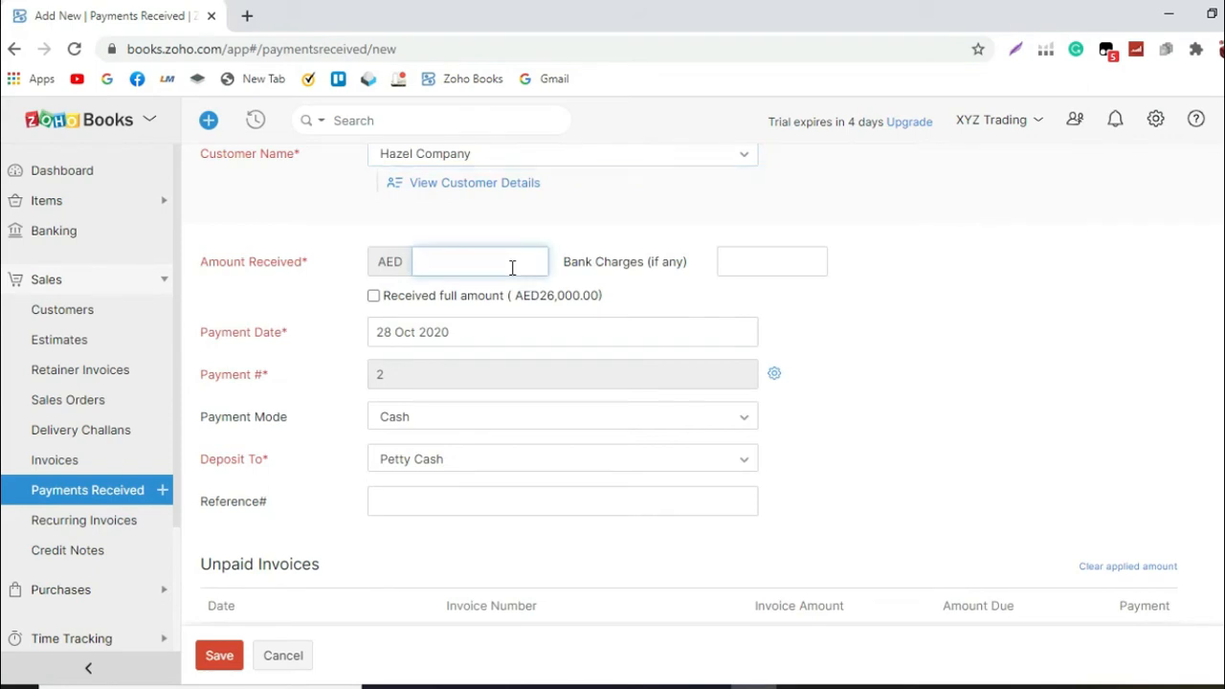
text(26000)
click(773, 259)
text(15)
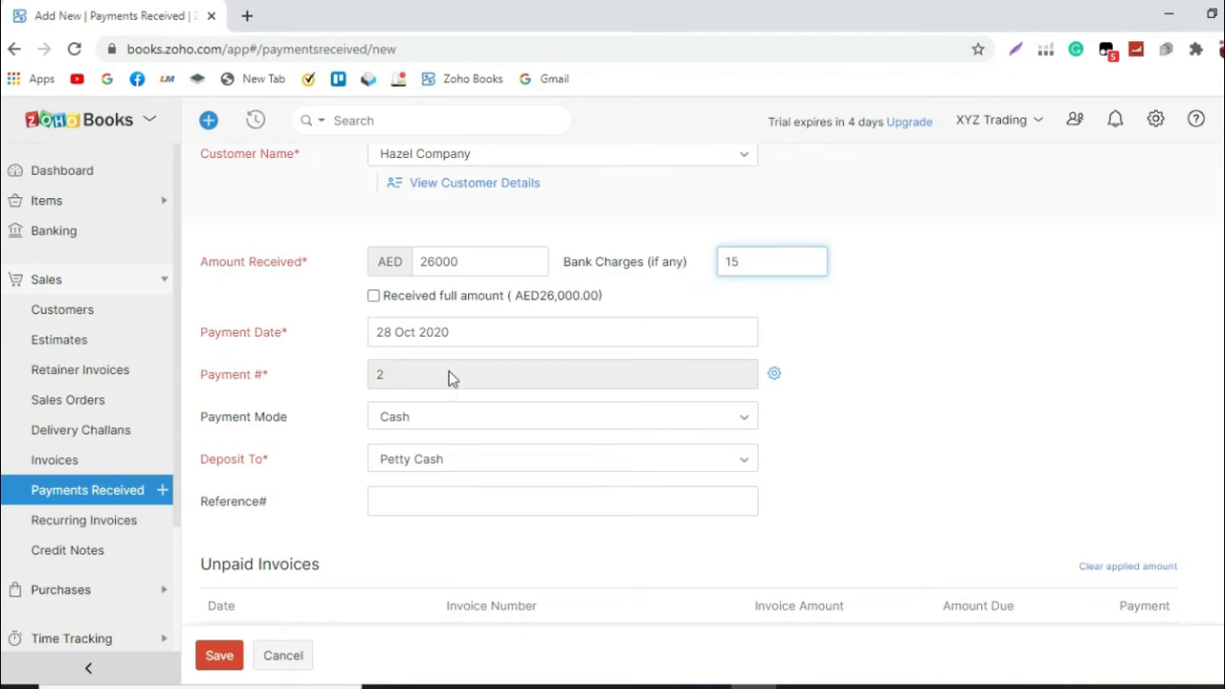
Step: Set the customer payment's mode to Bank Transfer and deposit it to Cash in Bank- FAB
click(465, 423)
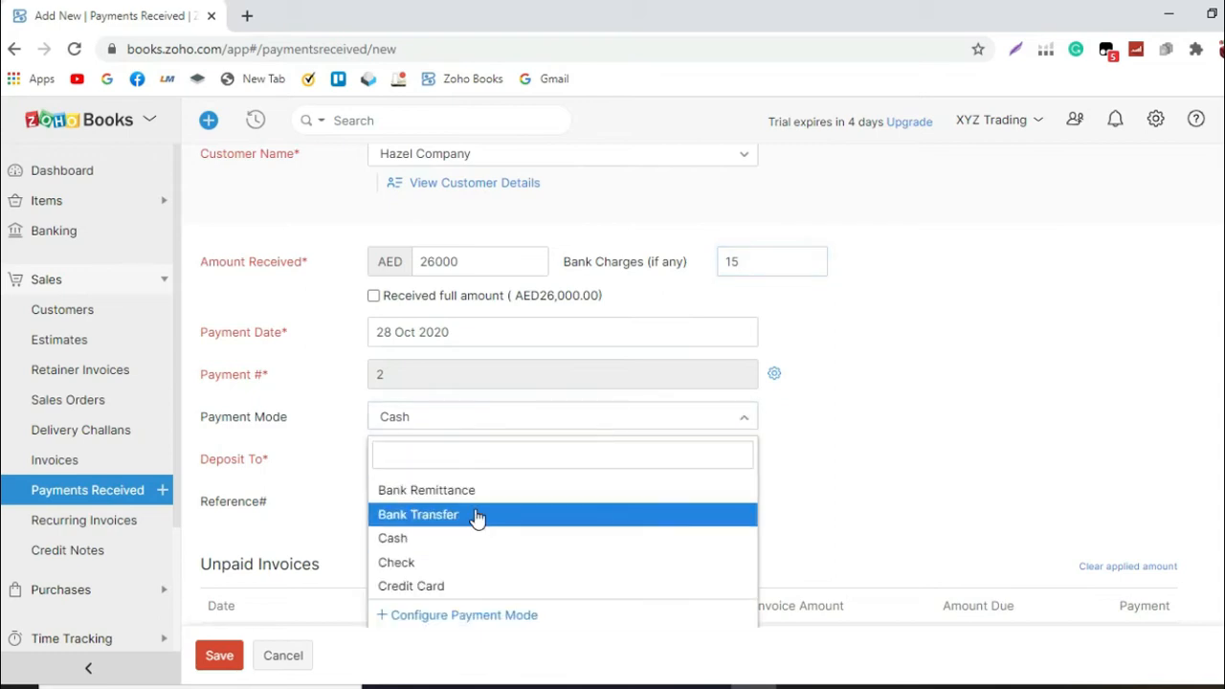
click(475, 514)
click(497, 460)
scroll(500, 455, down, 2)
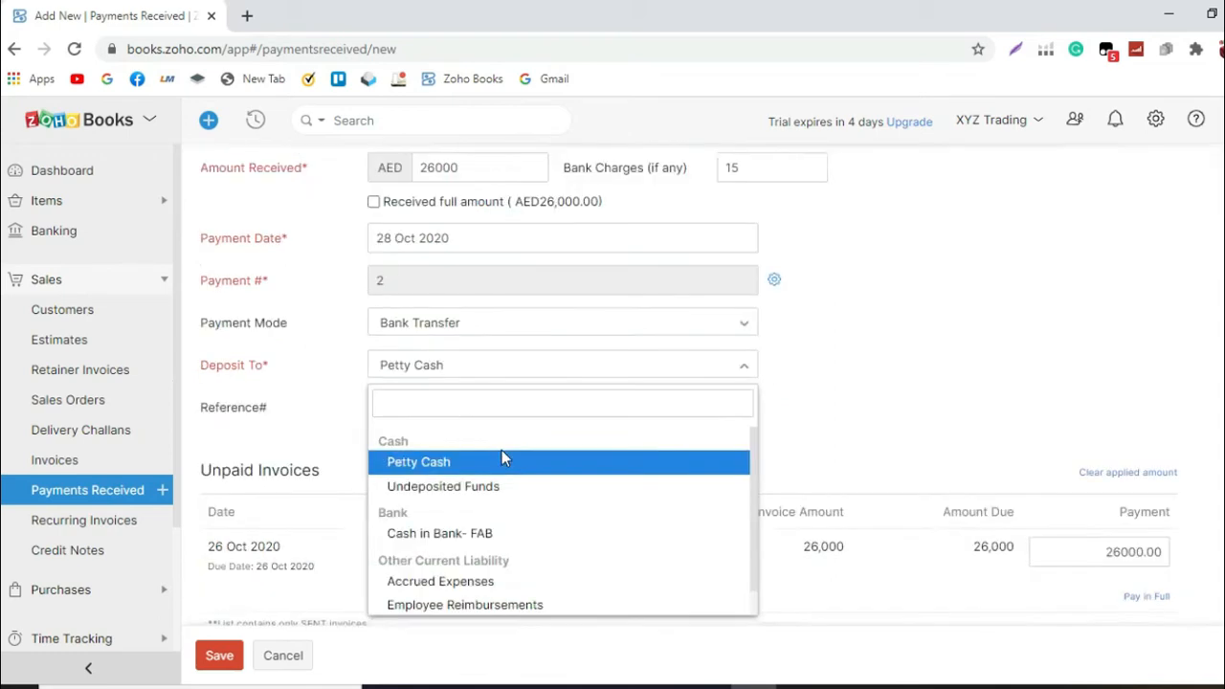
click(506, 449)
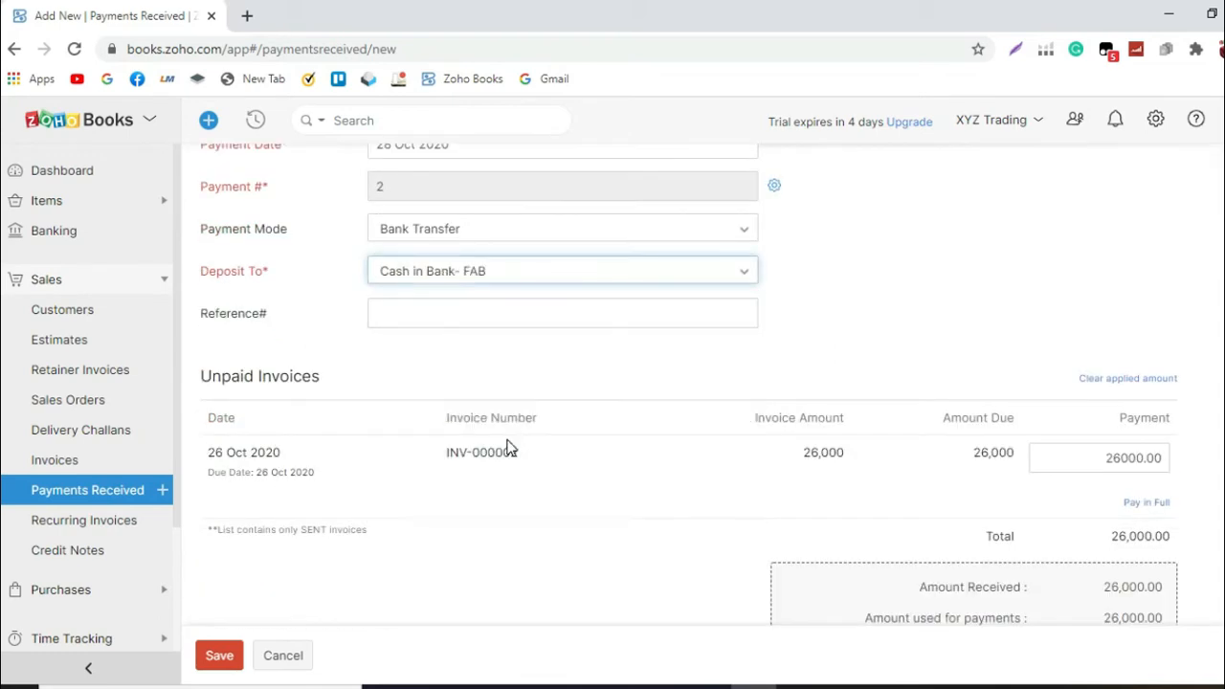
Step: Enter "Tracking No. 12345" as the reference of the customer payment
click(528, 312)
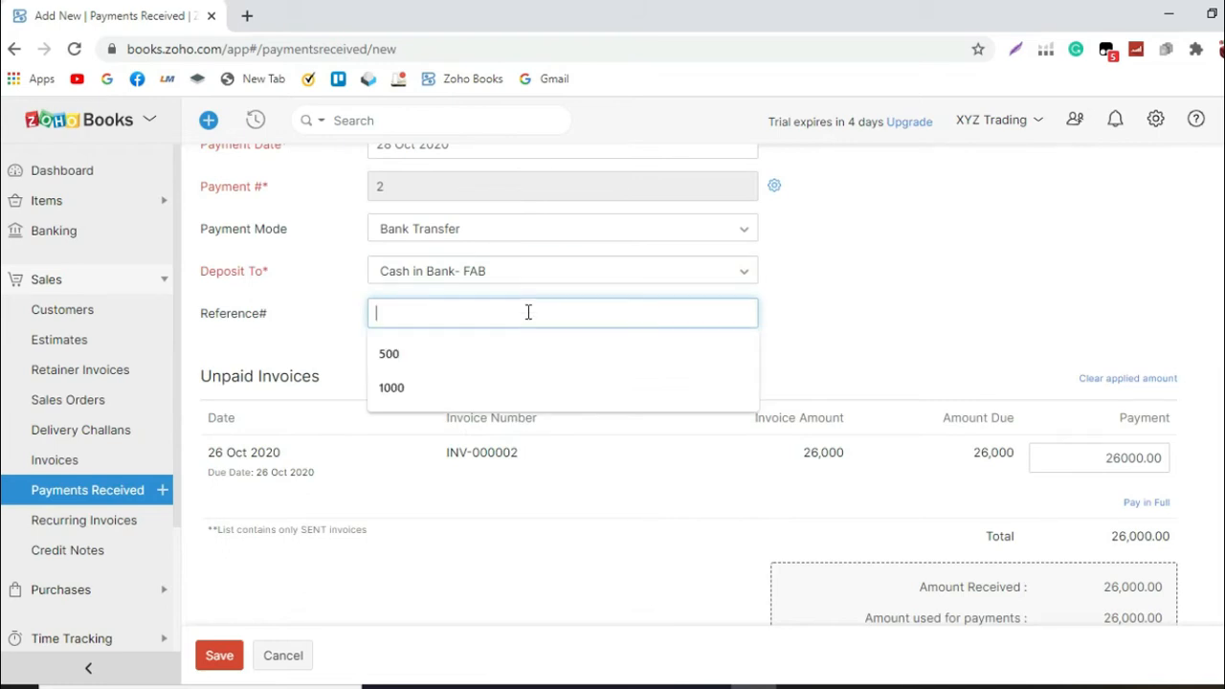
text(T)
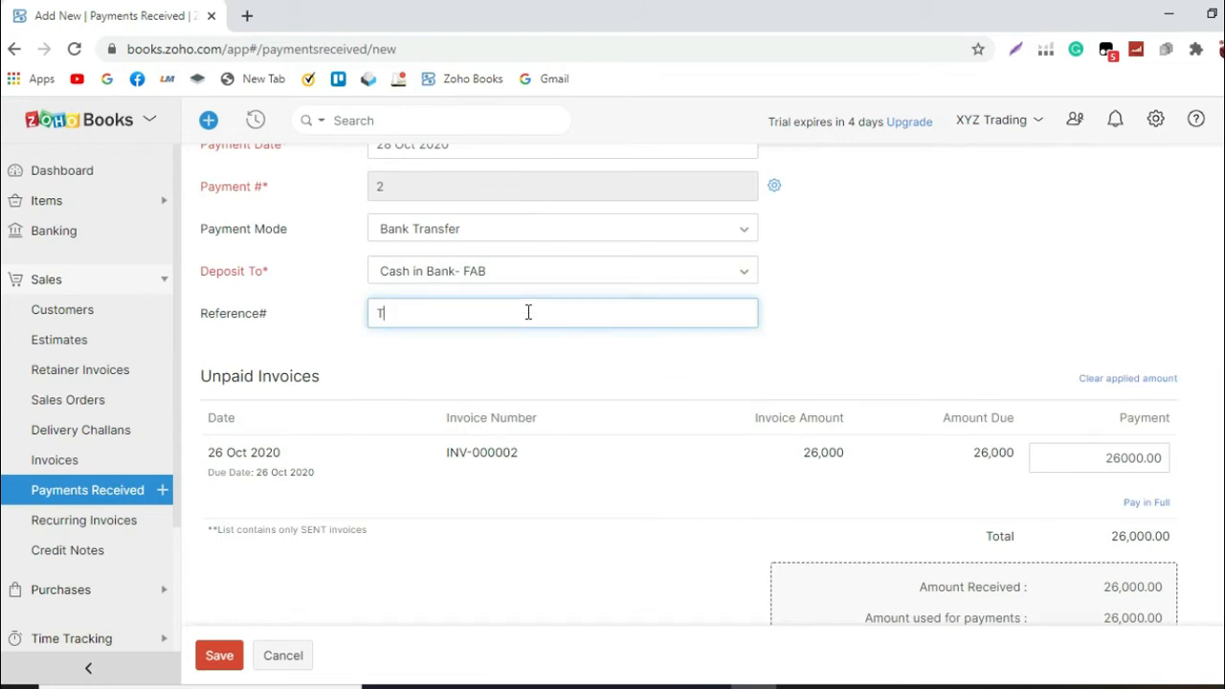
text(racking NO.)
key(BackSpace)
key(BackSpace)
key(BackSpace)
text(o. 12345)
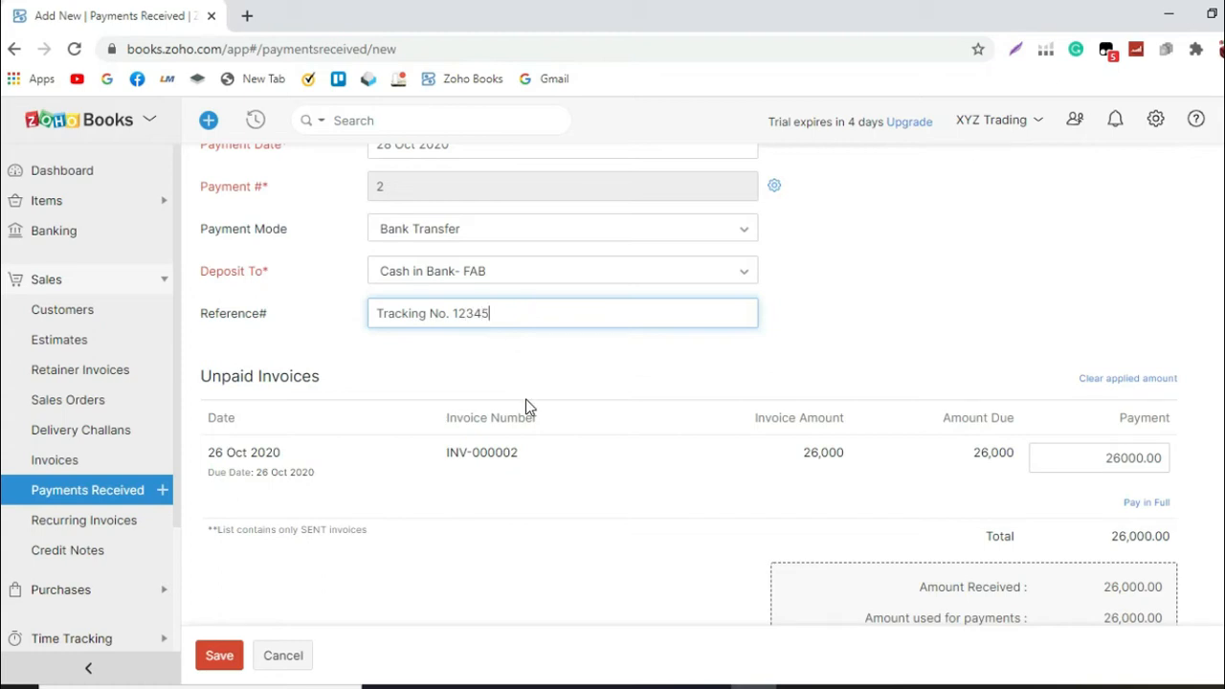
Step: Review the details entered for the Hazel Company payment and save the record
scroll(526, 399, up, 3)
scroll(527, 397, down, 1)
scroll(528, 392, down, 3)
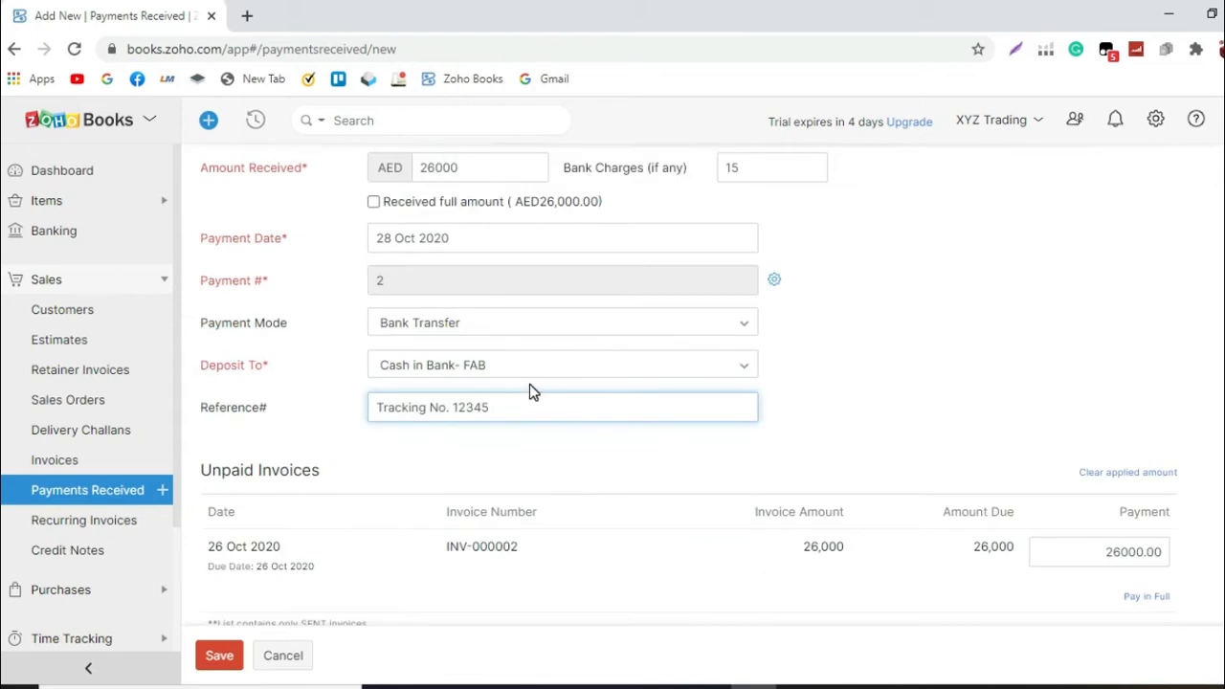
scroll(536, 383, up, 3)
scroll(546, 381, up, 1)
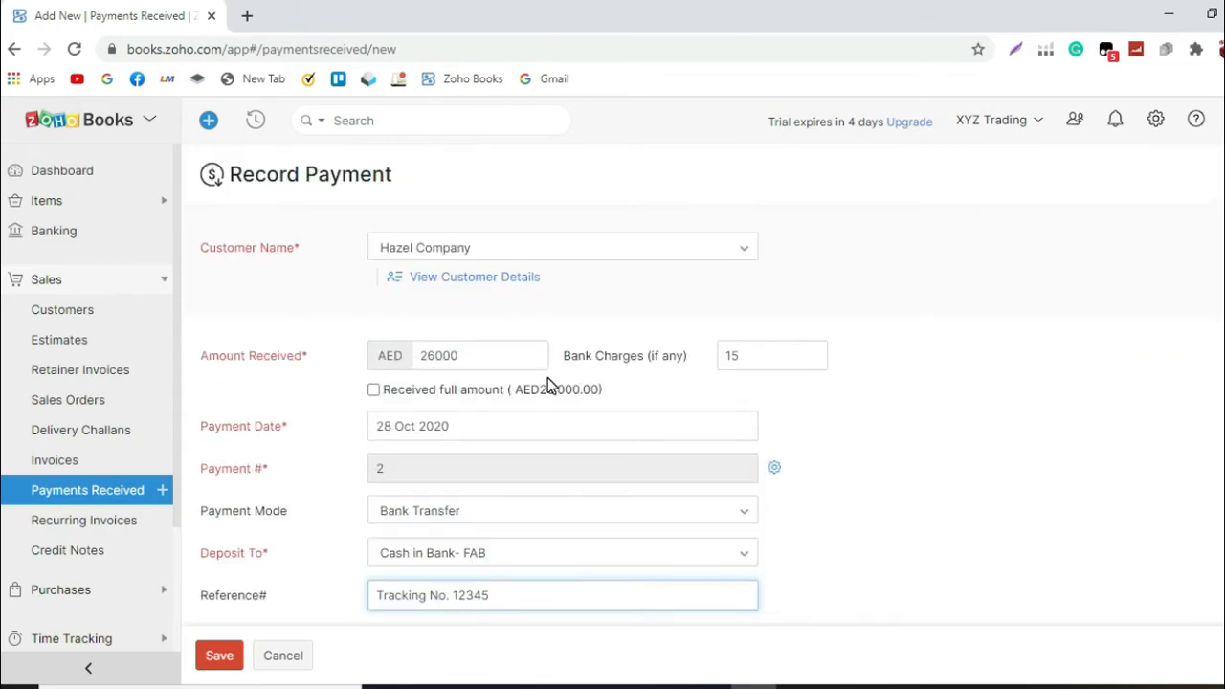
click(232, 657)
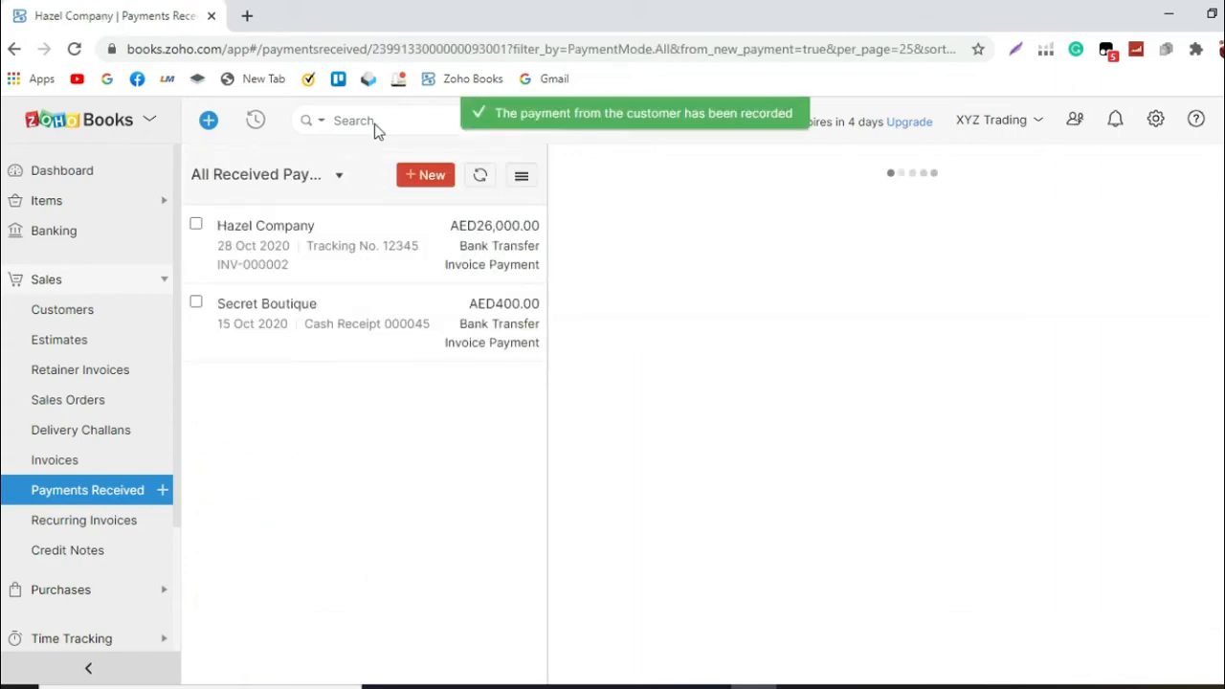
Step: Open Zoho Books in a new browser tab and view the payments received on Hazel Company's invoice INV-000002
click(247, 17)
click(473, 82)
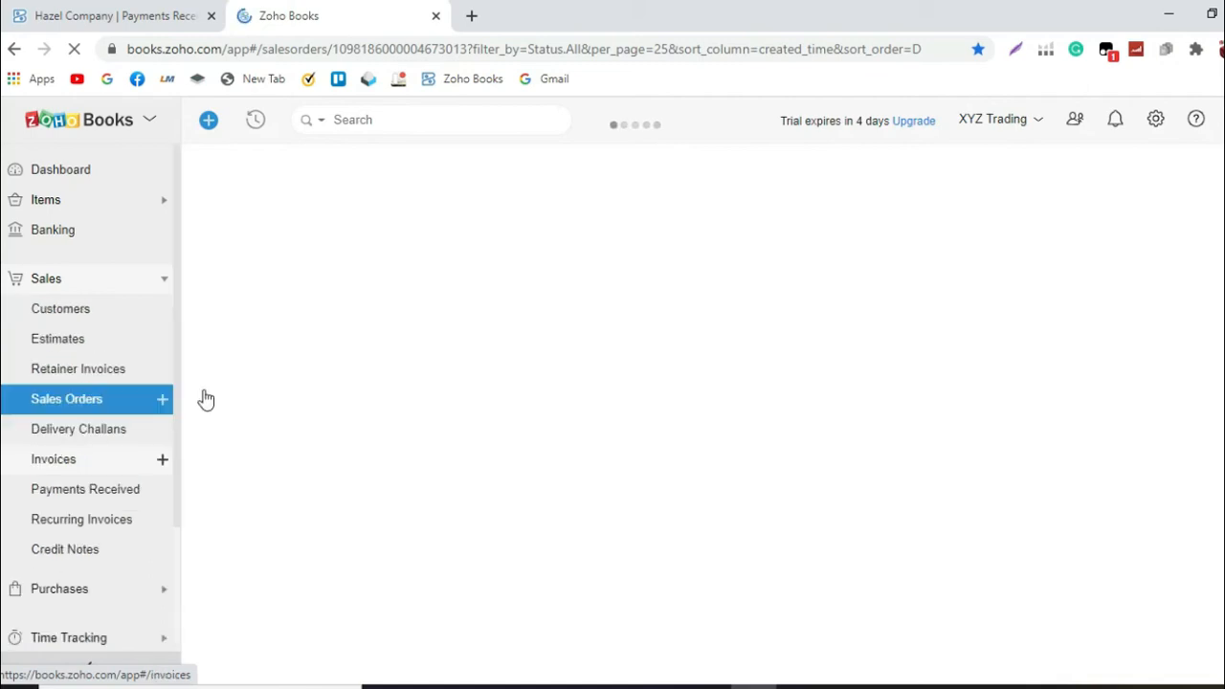
click(75, 467)
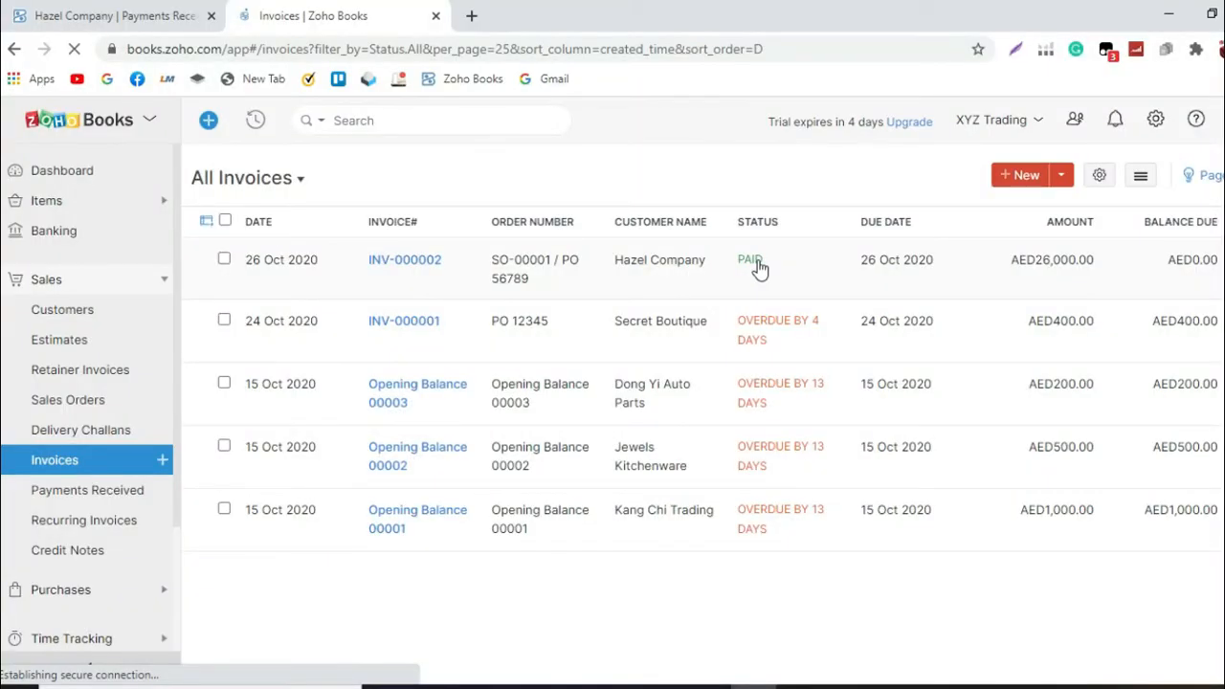
click(758, 268)
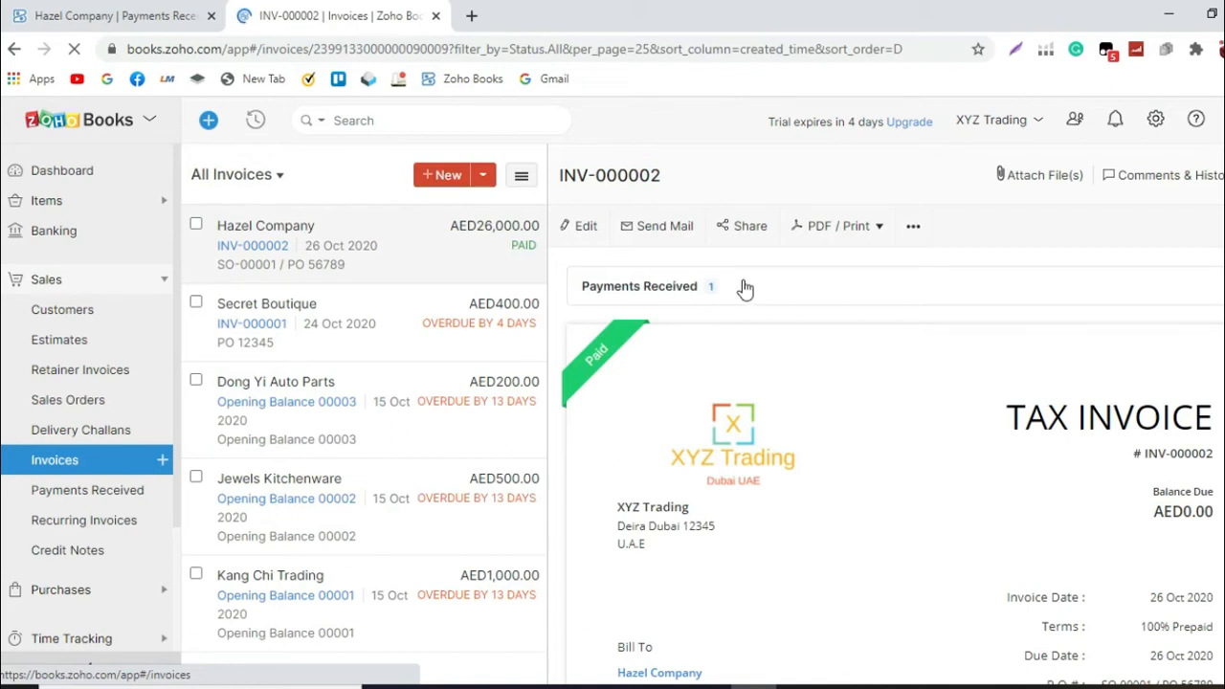
click(1031, 279)
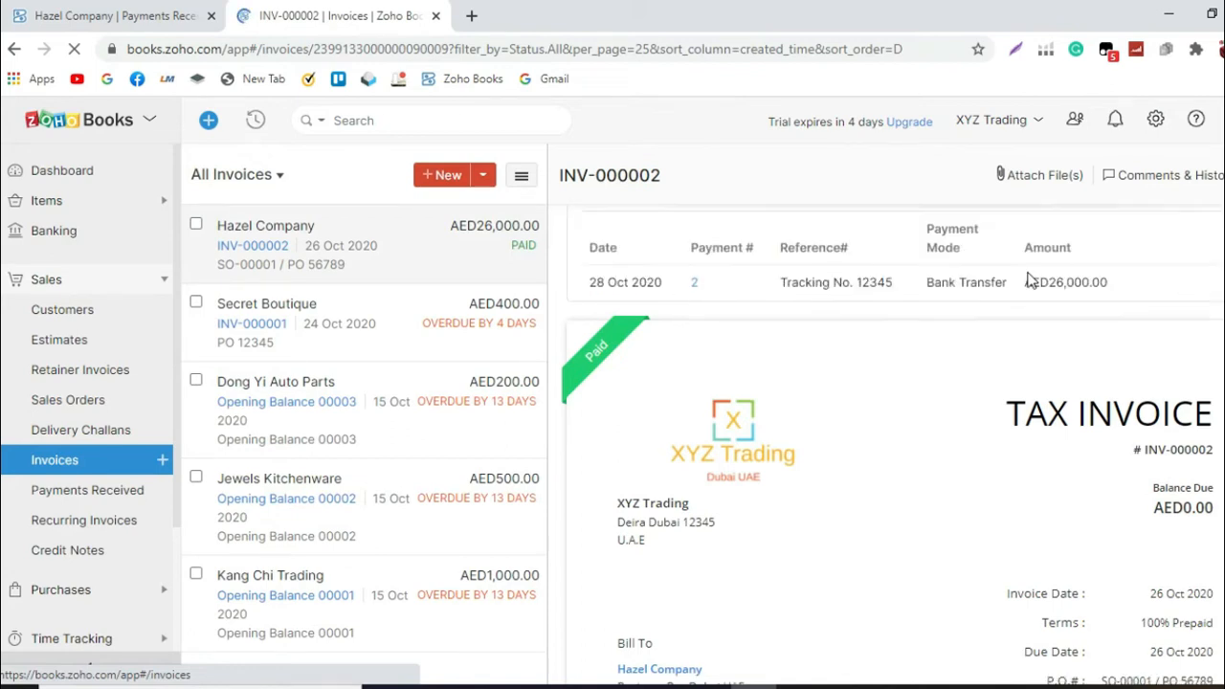
mouse_move(684, 272)
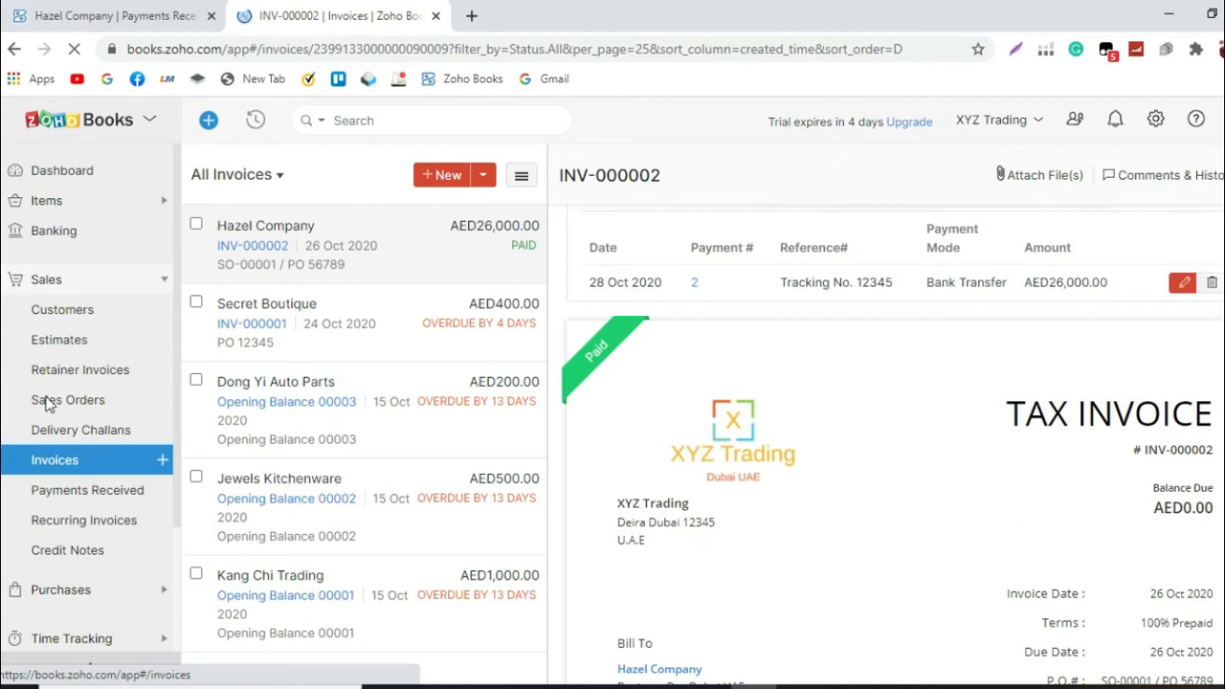
Step: Start a new record under payments made to vendors and select Milo Trading as the vendor
scroll(40, 450, down, 1)
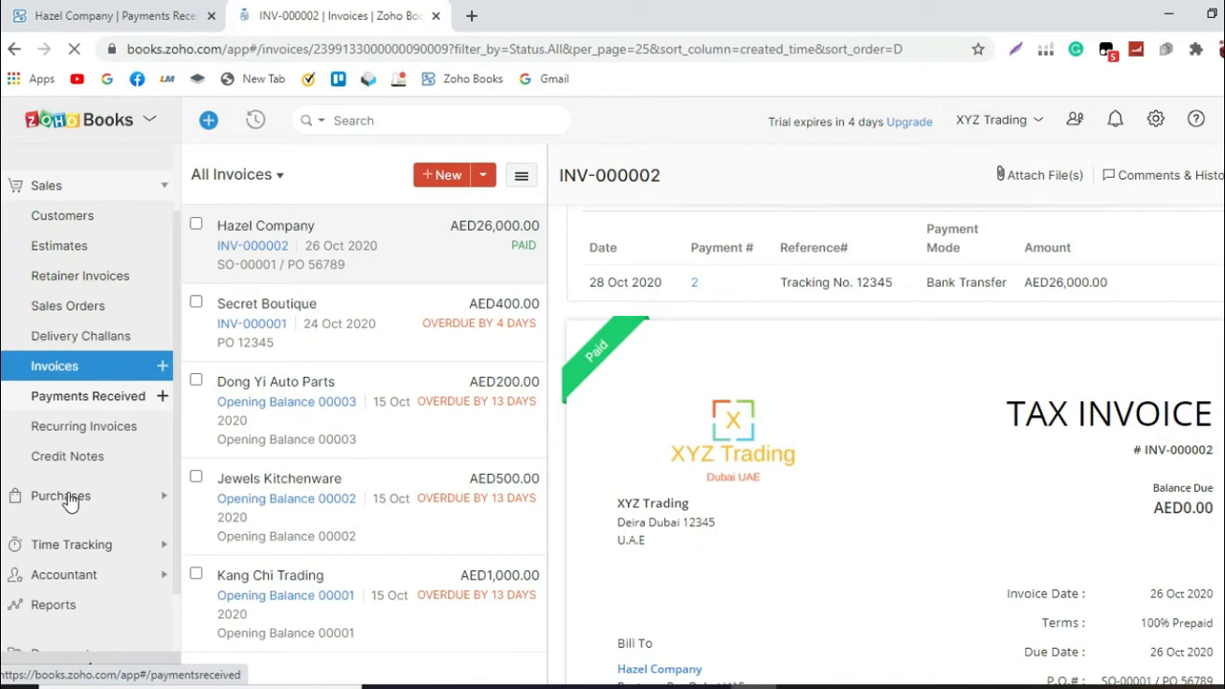
click(69, 499)
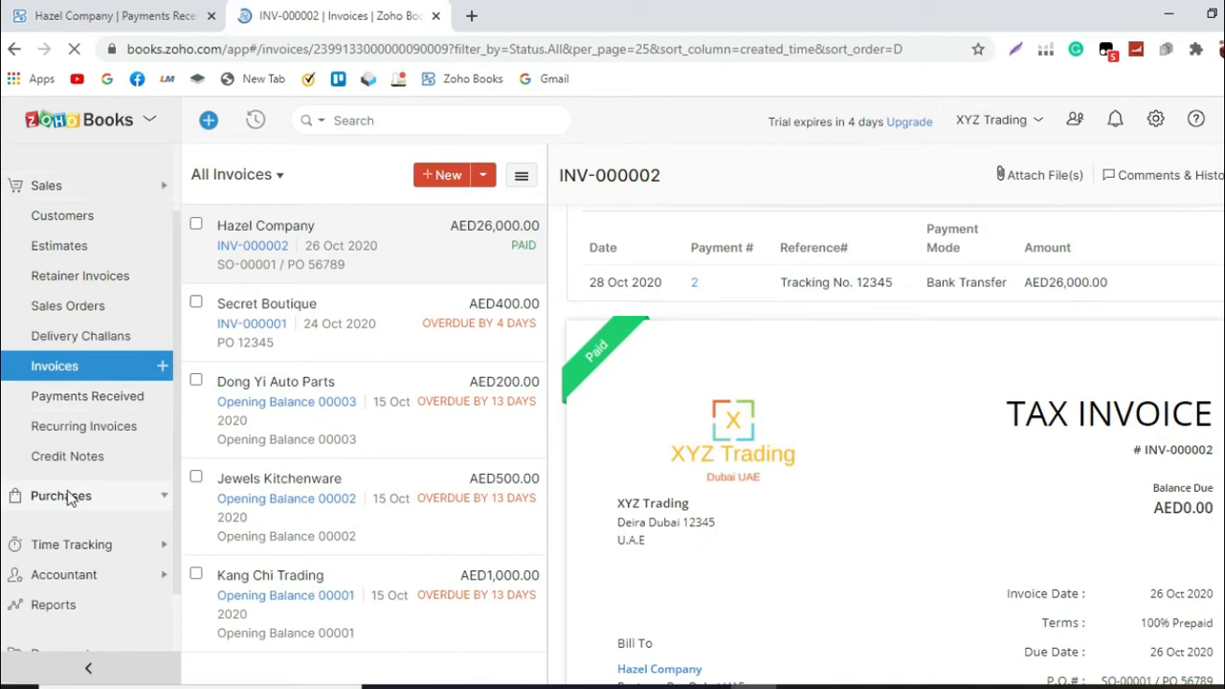
click(96, 400)
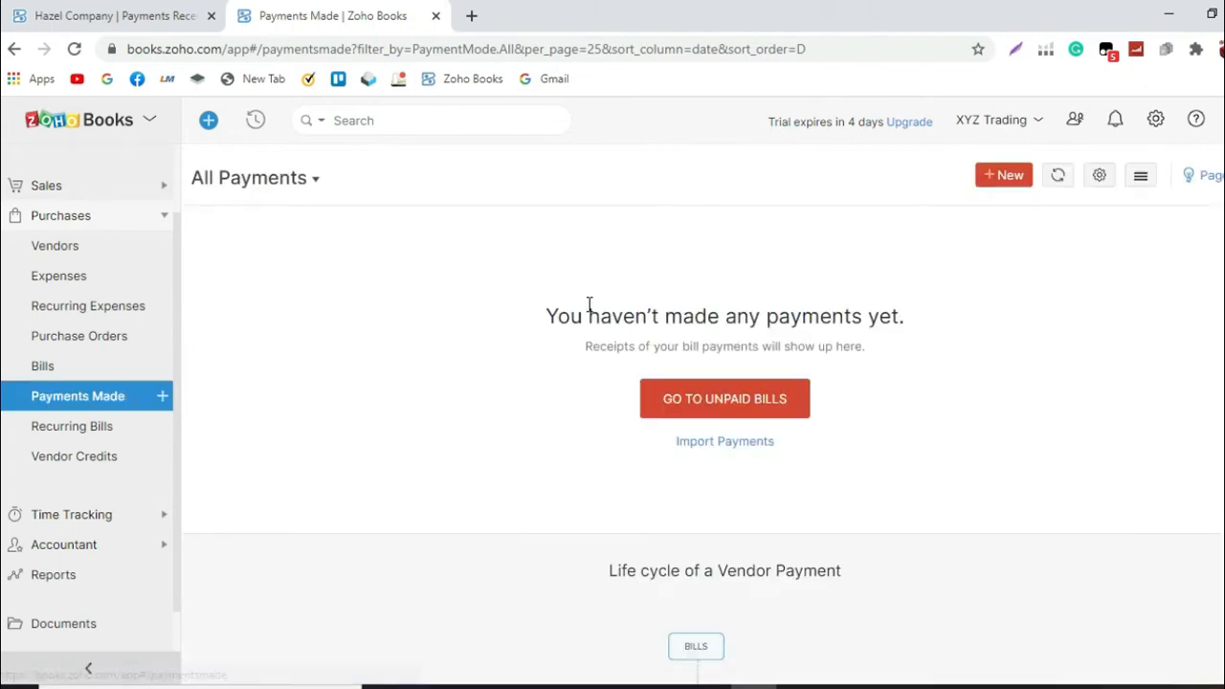
click(1002, 173)
click(466, 251)
scroll(465, 457, down, 1)
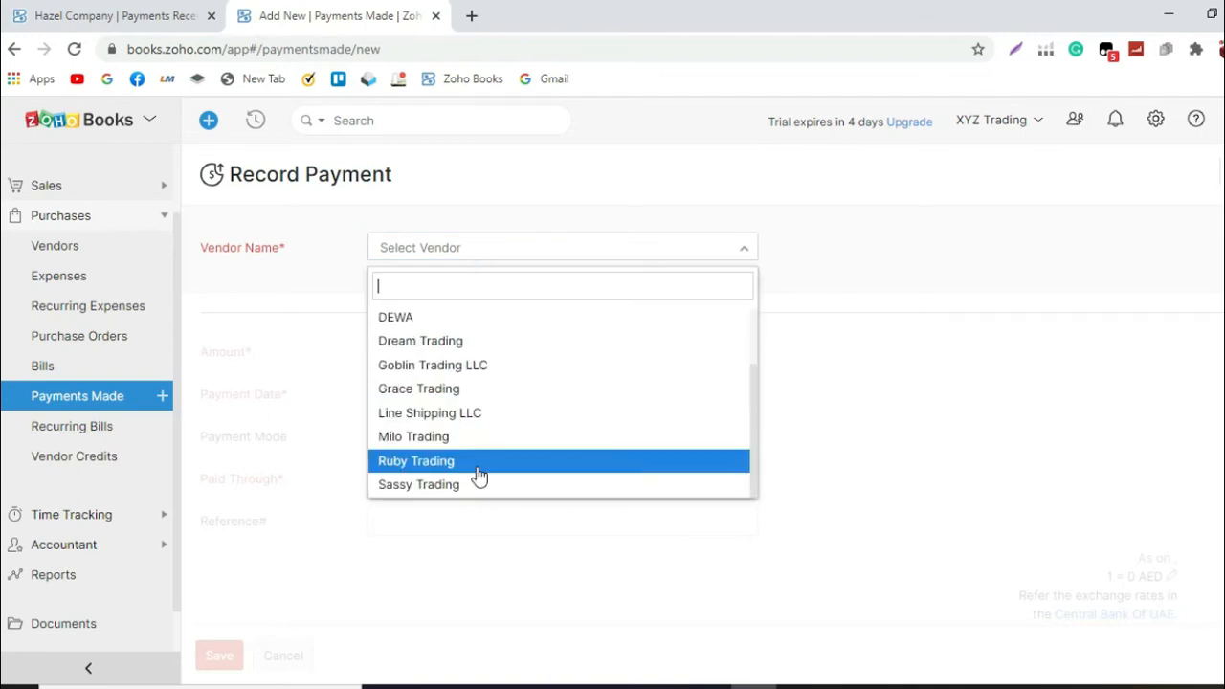
click(478, 450)
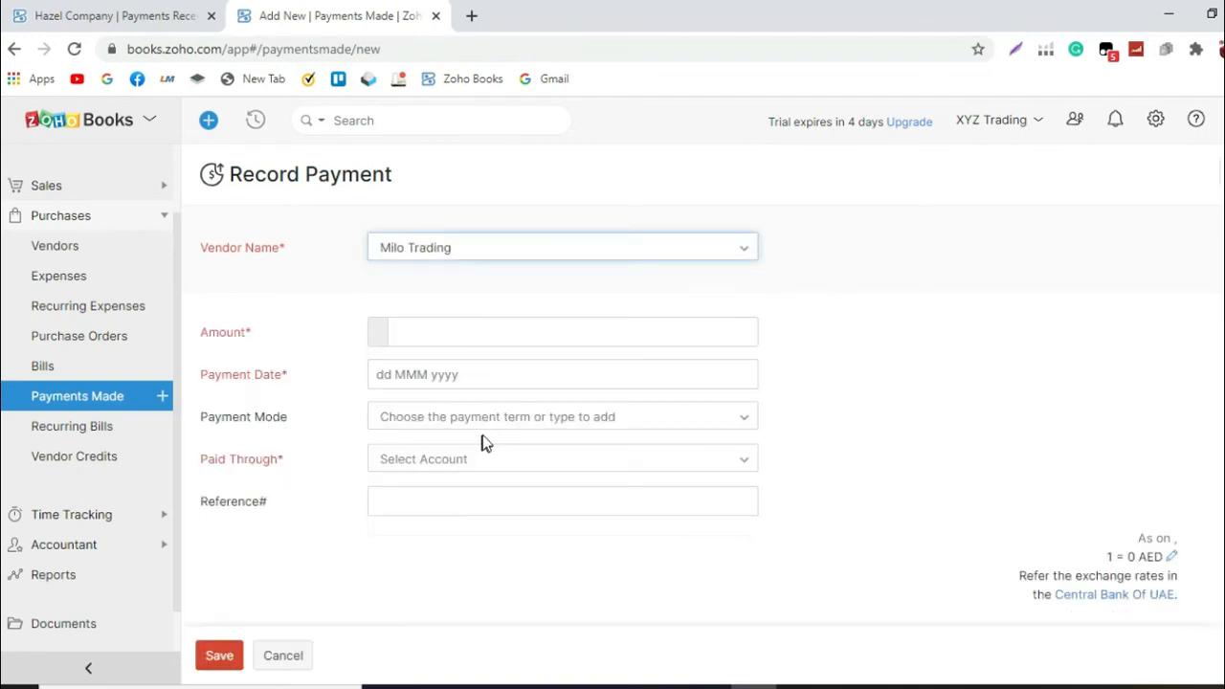
Step: Set the vendor payment amount to AED 21000 and keep 28 Oct 2020 as the payment date
scroll(858, 326, down, 1)
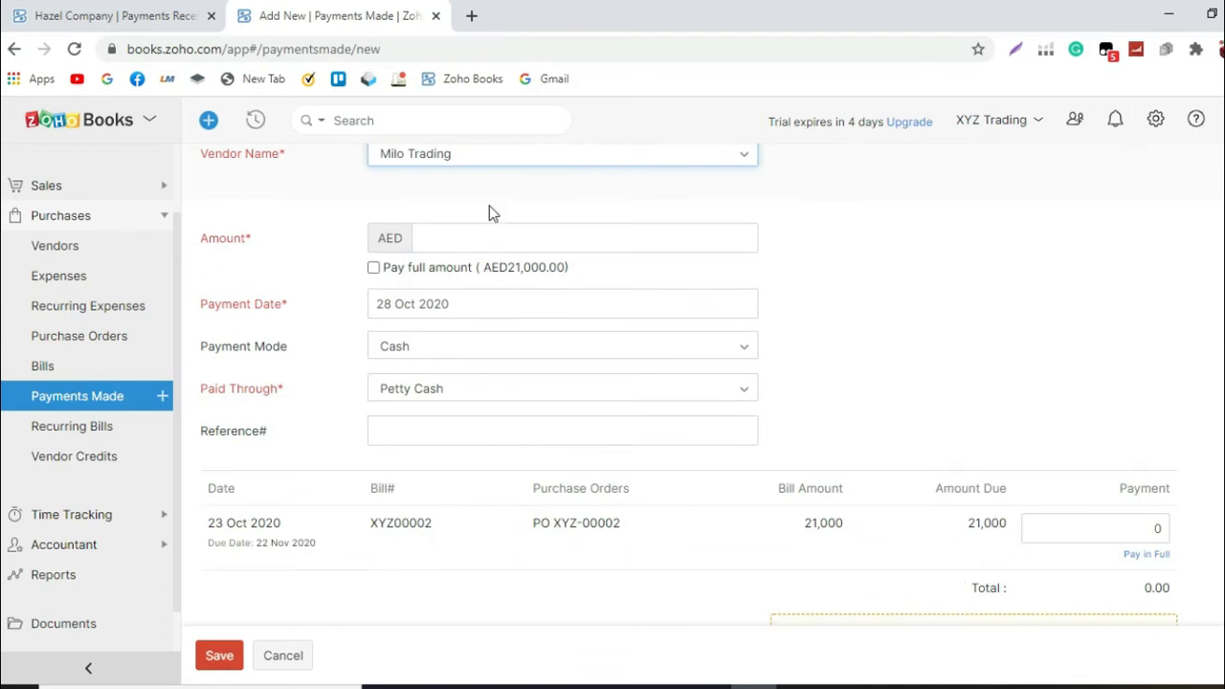
click(492, 233)
text(21)
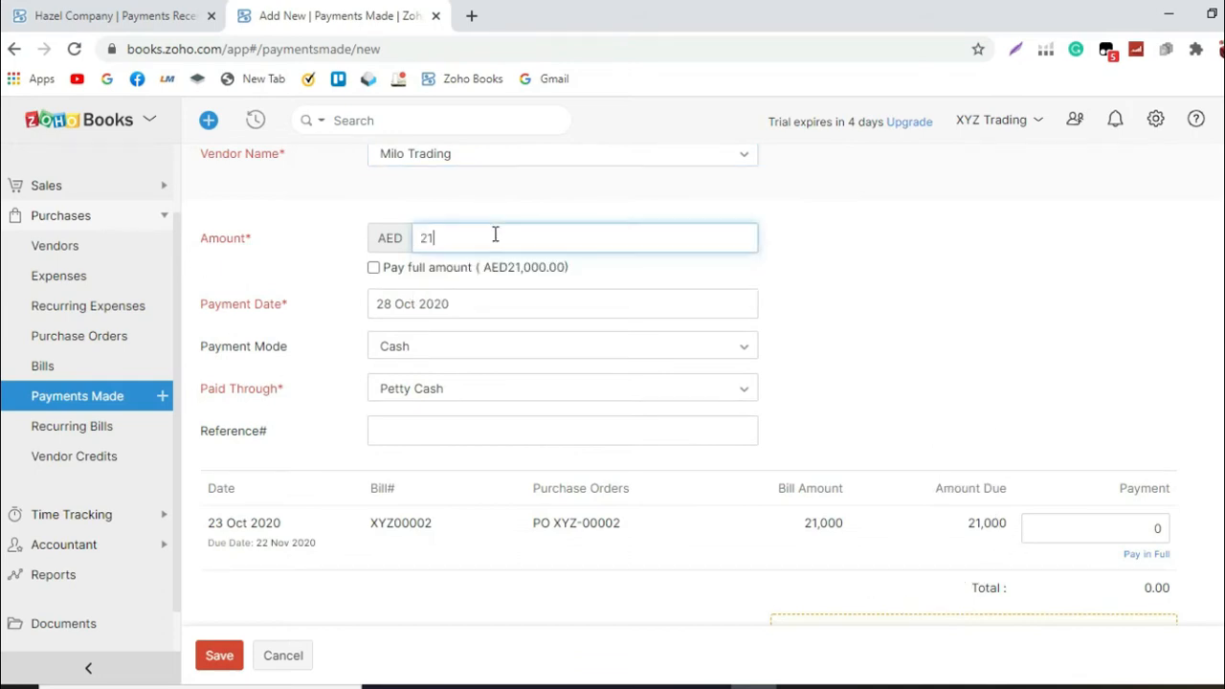
text(000)
click(476, 301)
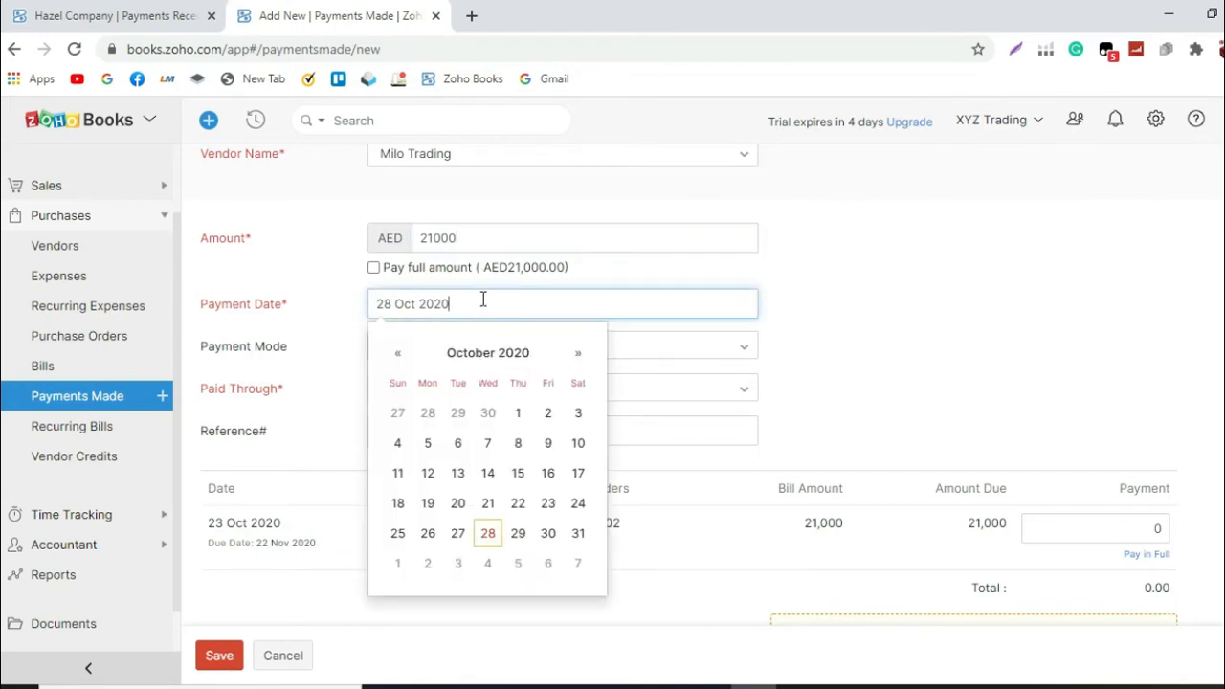
key(Escape)
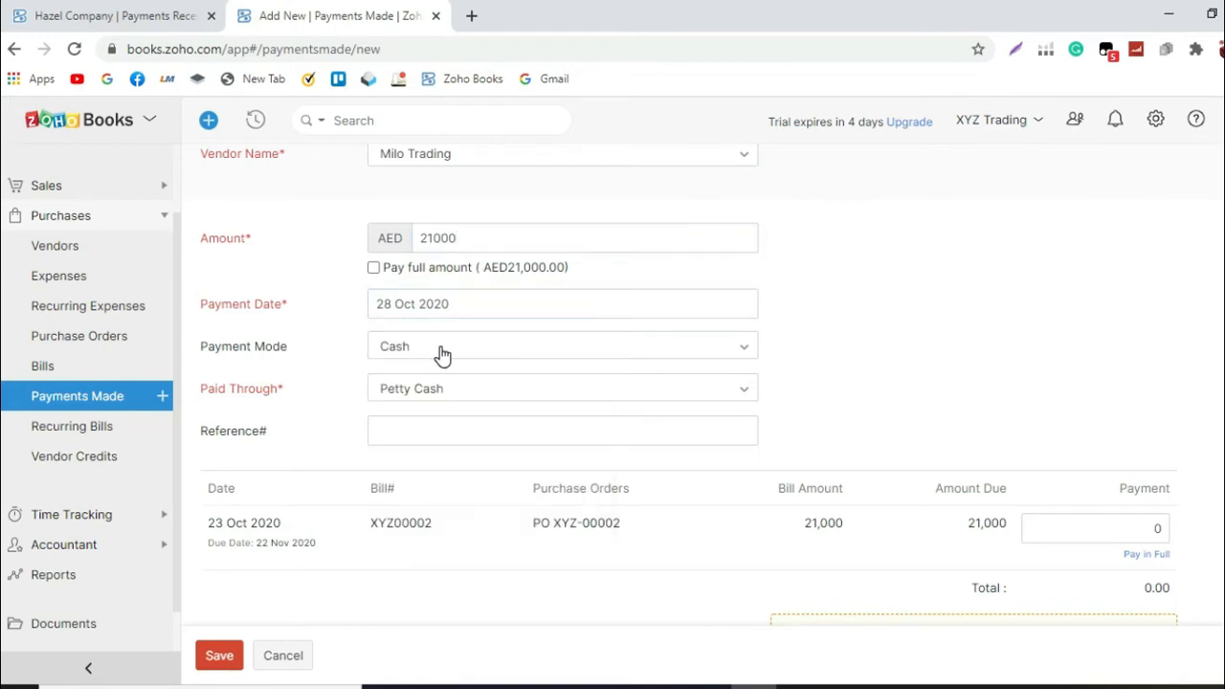
Step: Set the vendor payment to Bank Transfer, paid through Cash in Bank- FAB, with the reference BP1278780
click(440, 353)
click(457, 441)
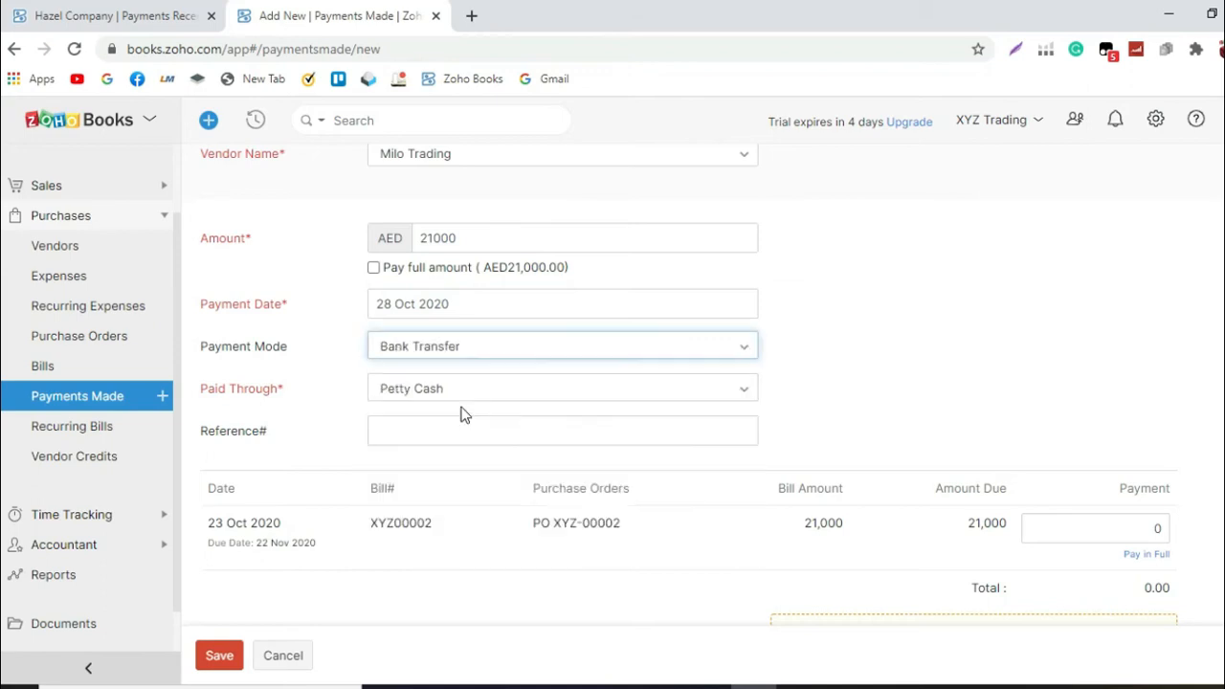
click(466, 395)
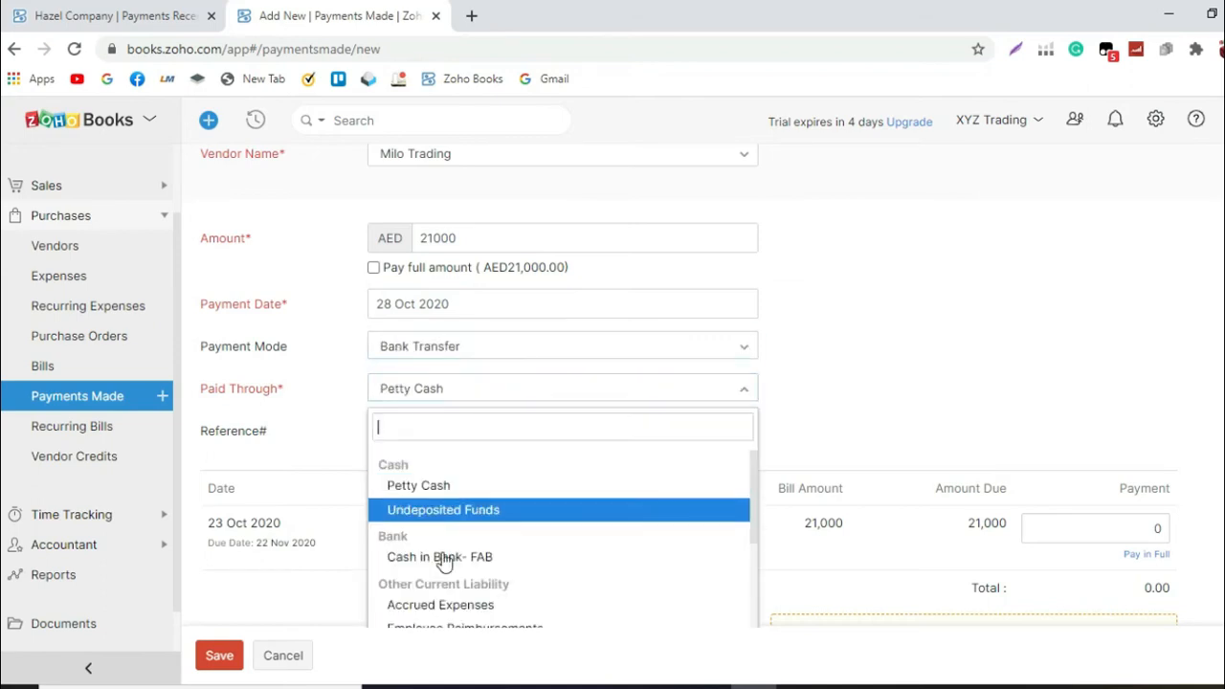
click(458, 559)
click(441, 436)
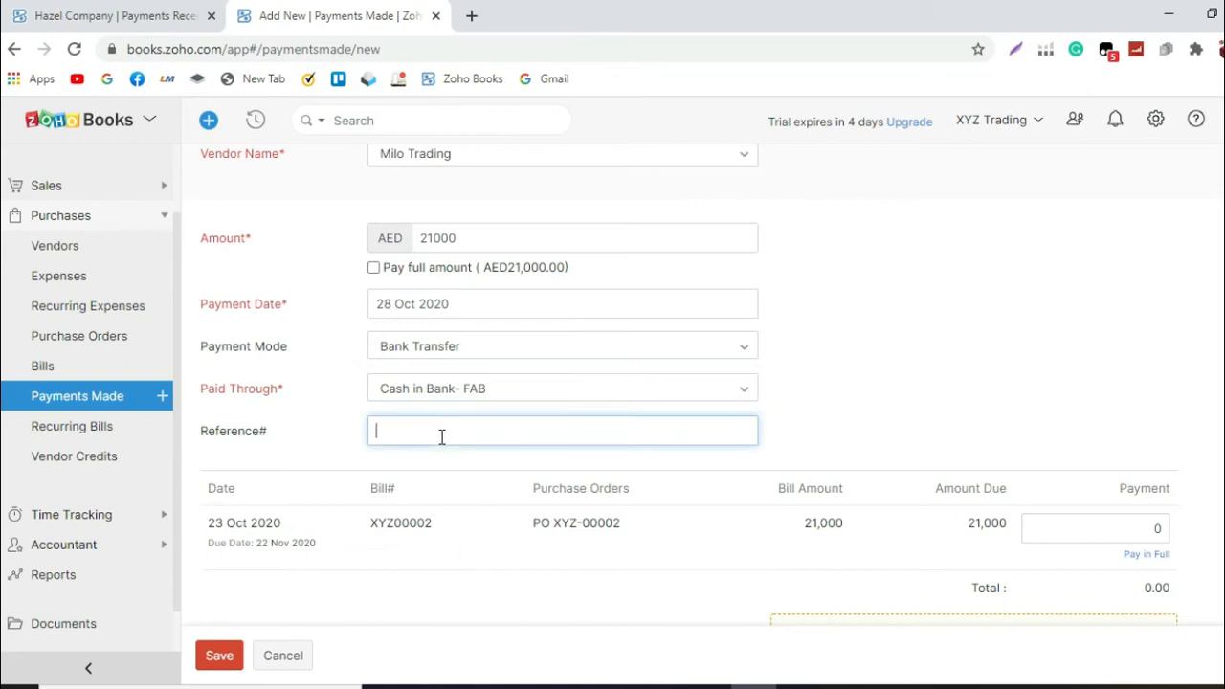
text(BP1278780)
Step: Copy the Milo Trading bill's amount due of 21,000 into its payment field
scroll(468, 409, down, 1)
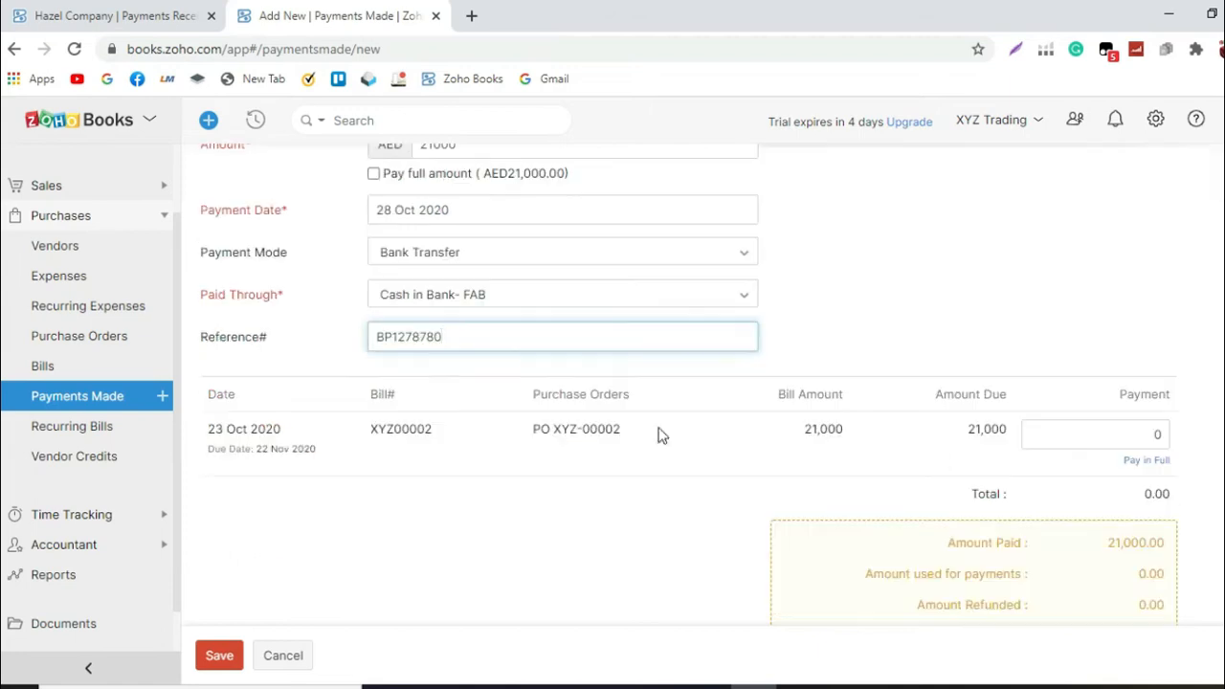
click(986, 429)
double_click(986, 428)
key(ctrl+c)
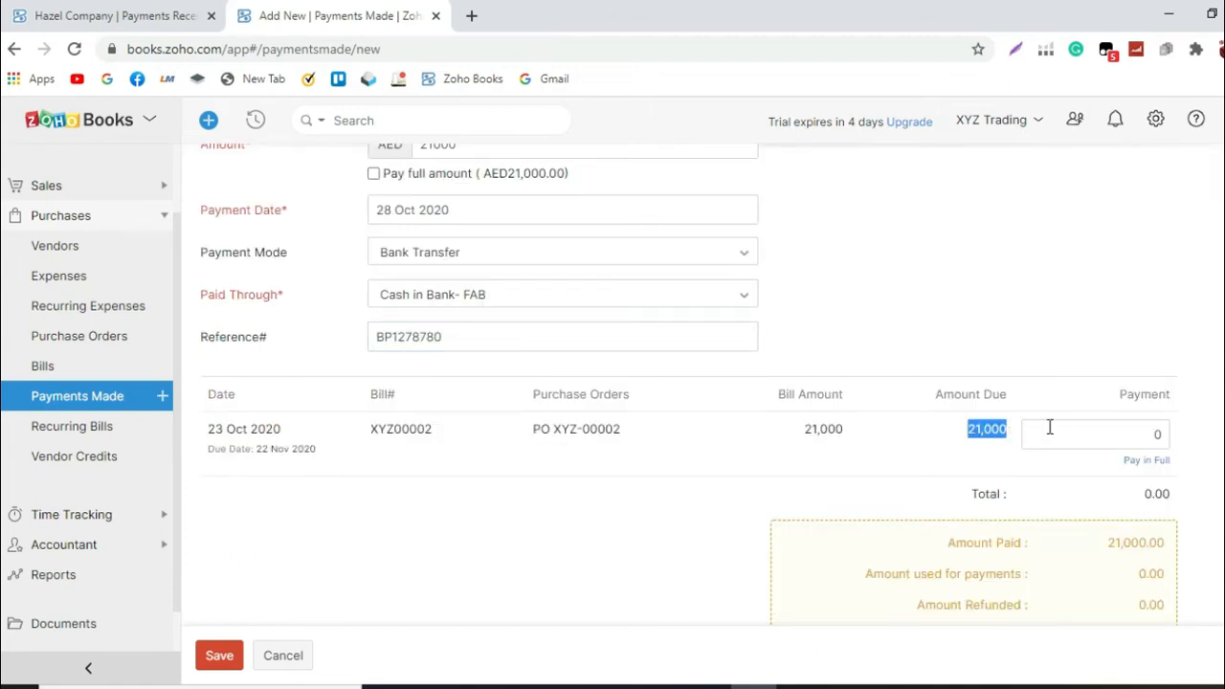
click(1163, 434)
key(ctrl+v)
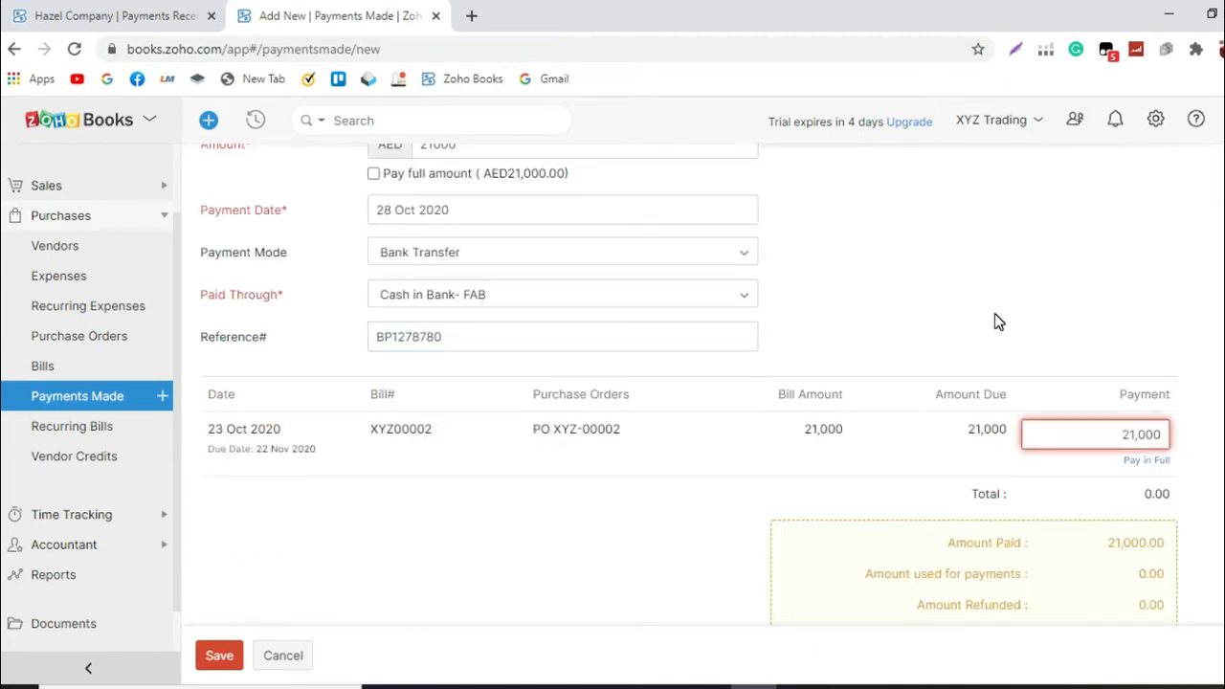
Step: Correct the Milo Trading bill's payment to 21000 without the thousands separator and save the vendor payment
click(1141, 439)
key(BackSpace)
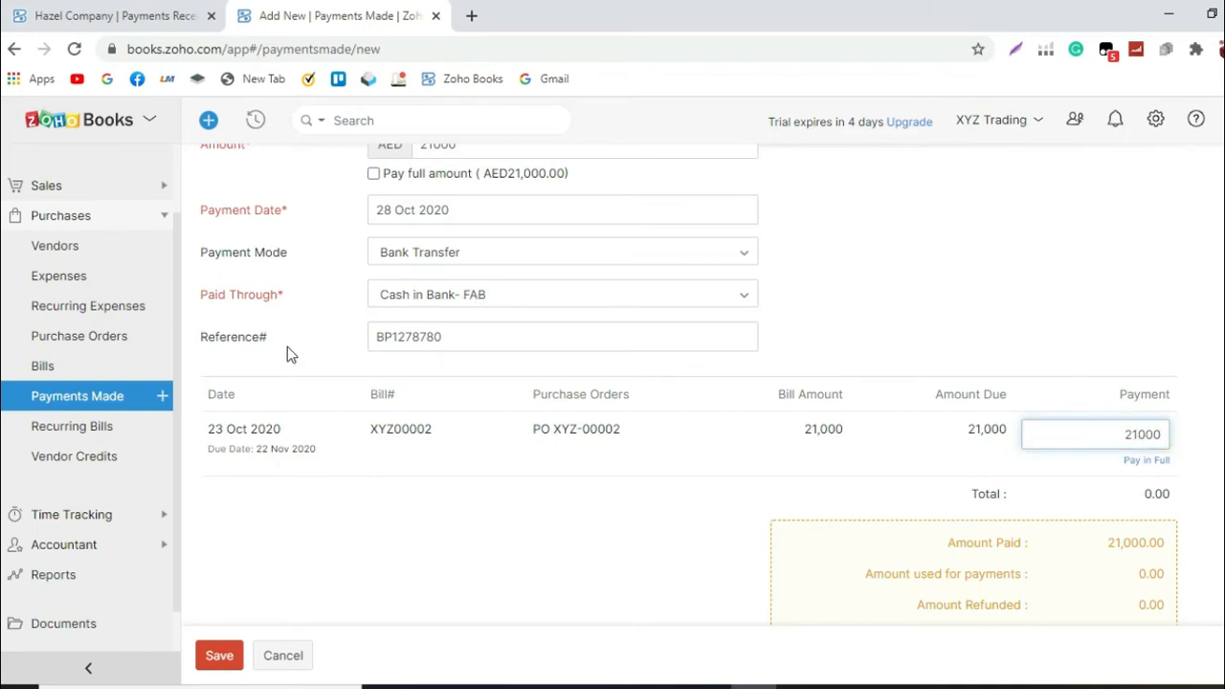
scroll(577, 403, down, 1)
click(700, 426)
scroll(640, 427, up, 3)
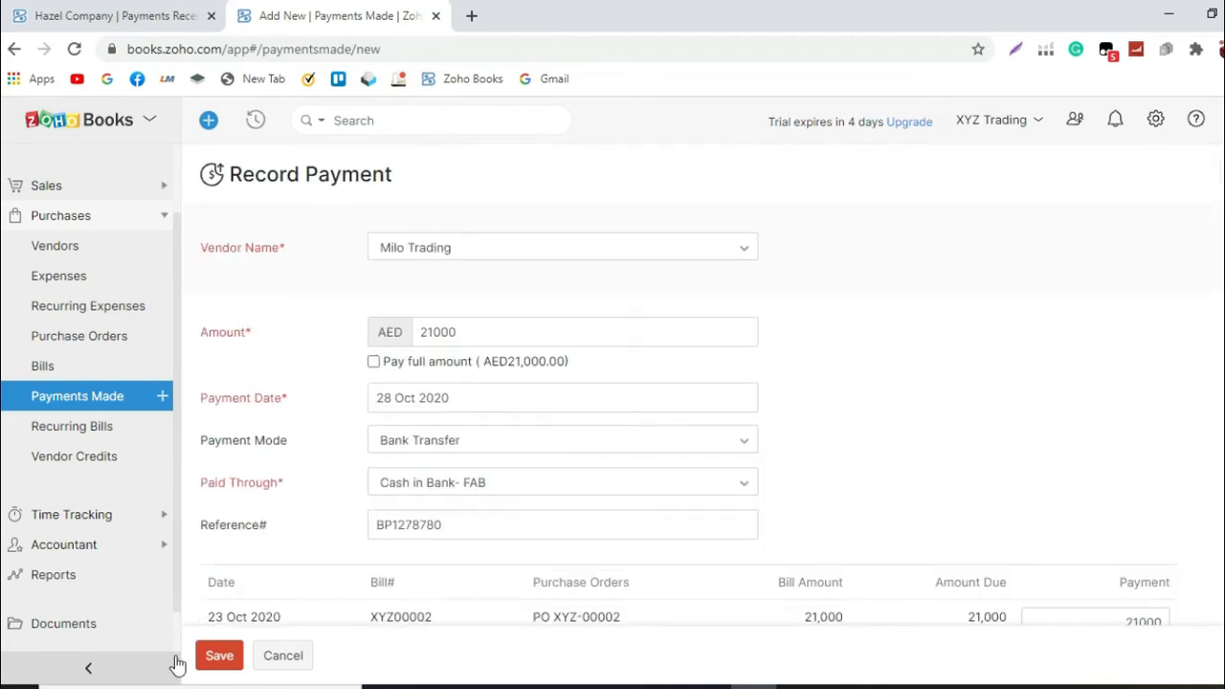
click(218, 655)
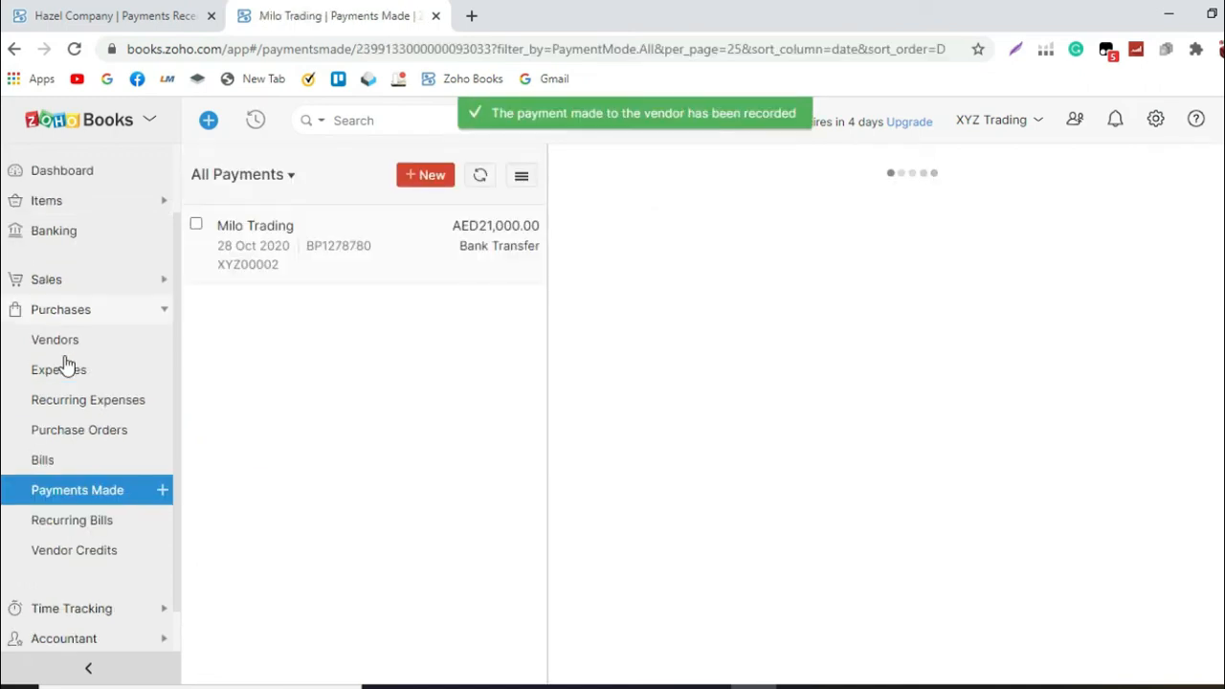
Step: Start a new customer payment record under the sales payments received
click(77, 285)
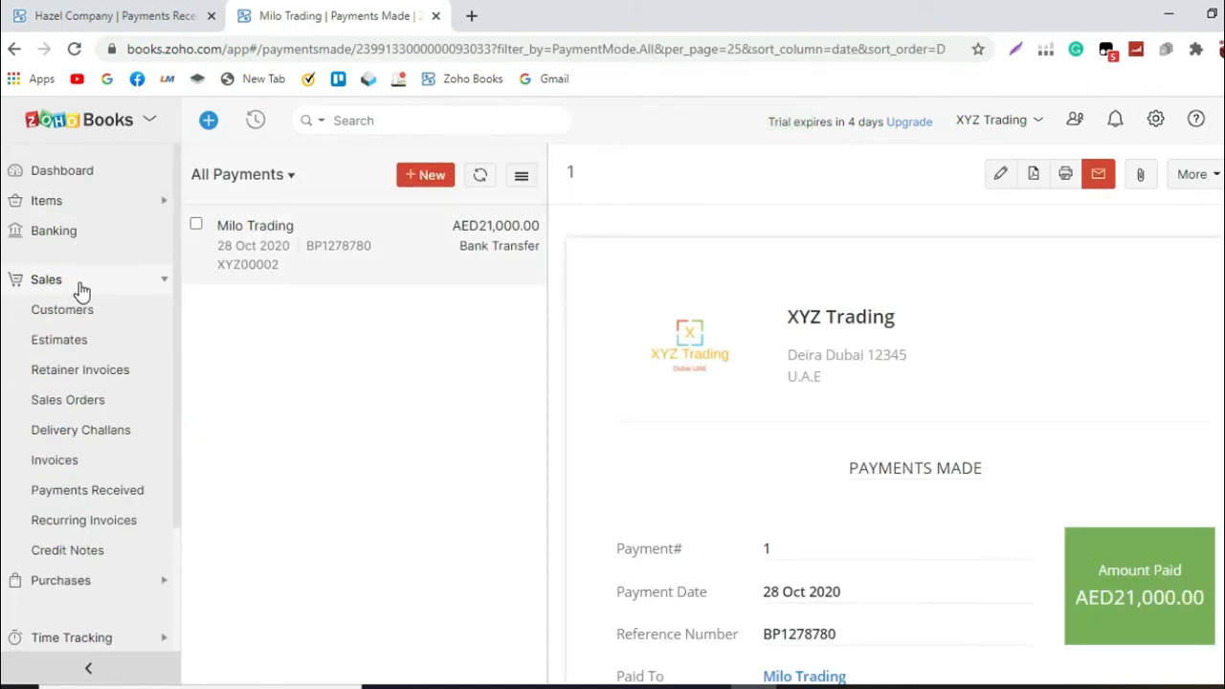
click(78, 490)
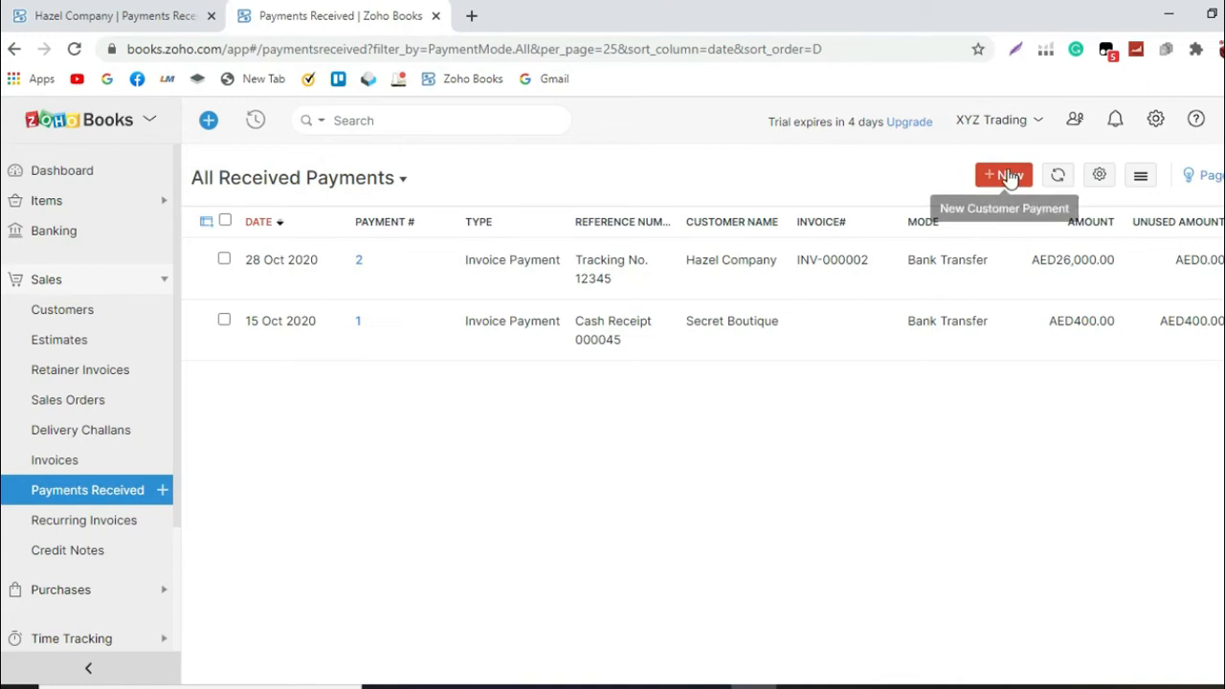
click(1020, 176)
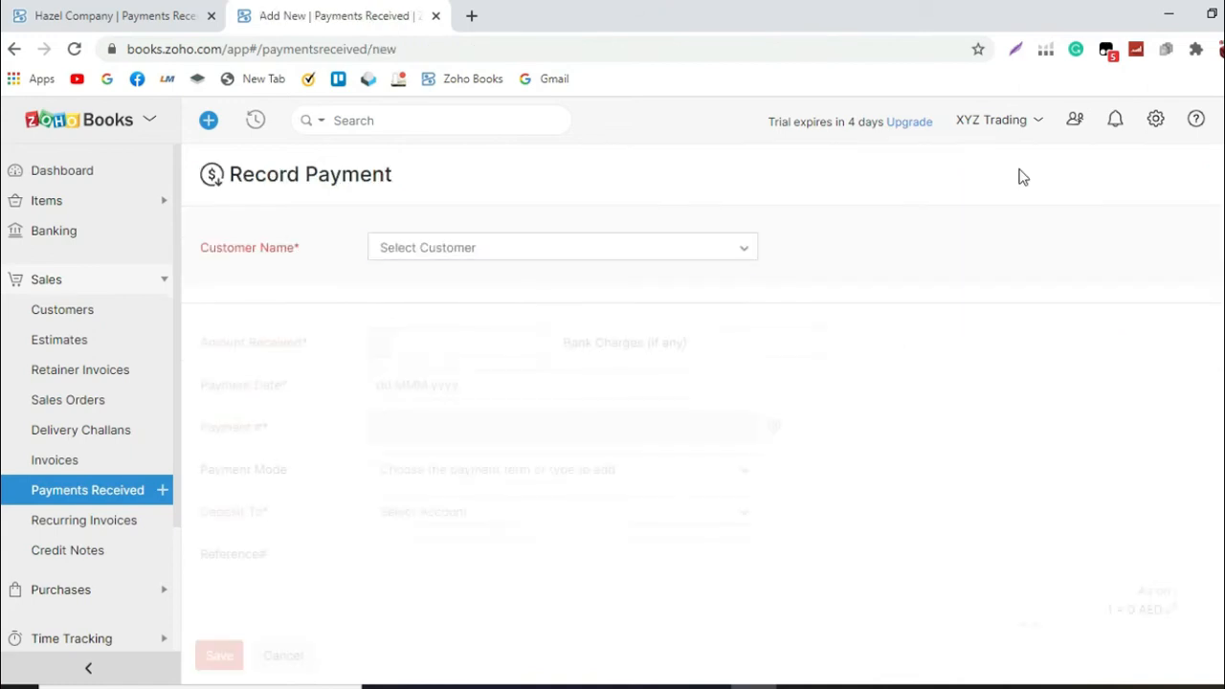
Step: Select Jewels Kitchenware as the paying customer and check its unpaid invoices
click(556, 263)
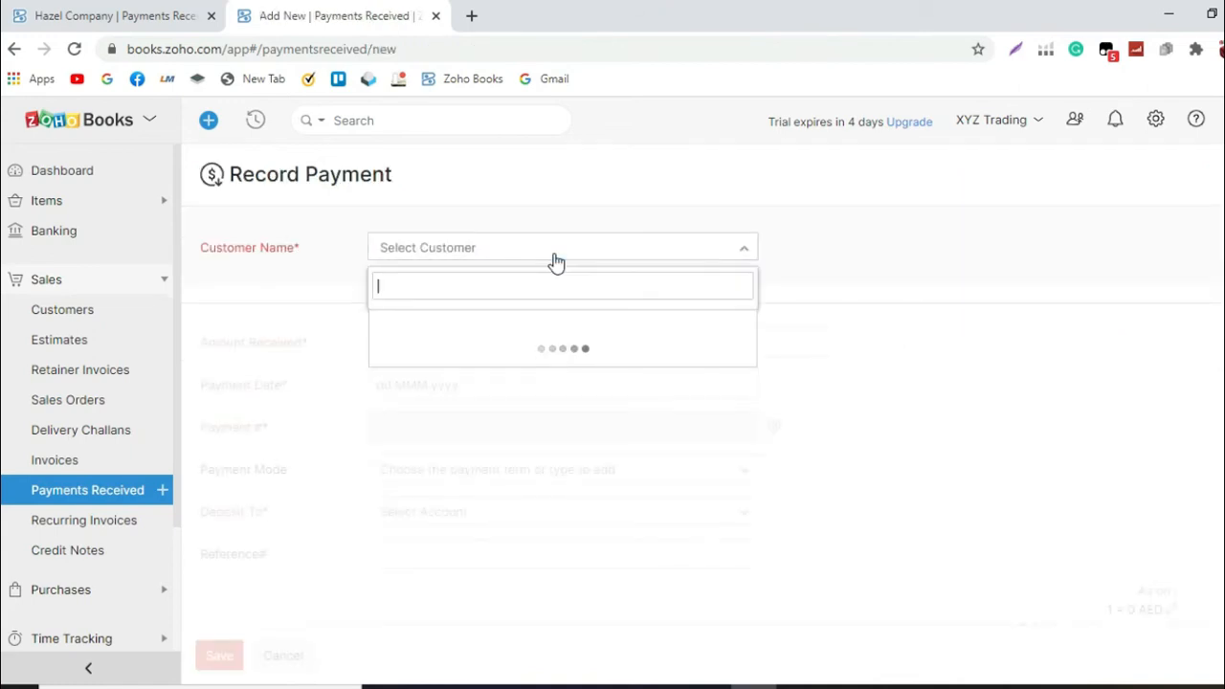
scroll(551, 296, down, 2)
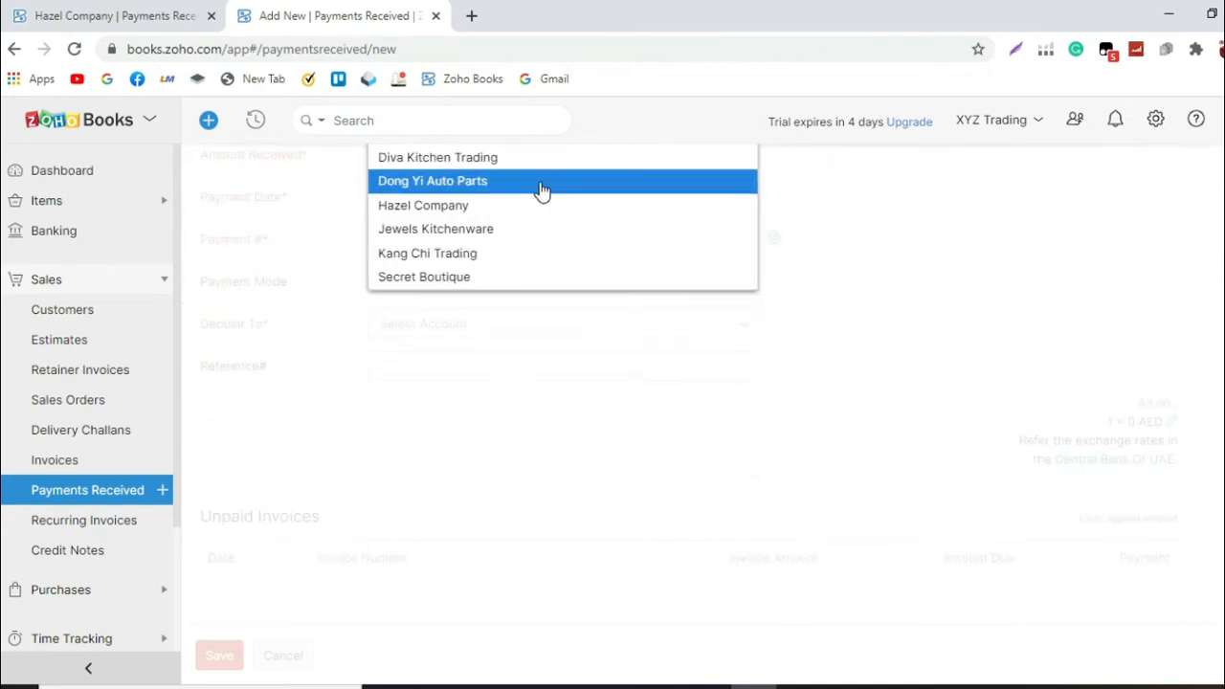
click(539, 241)
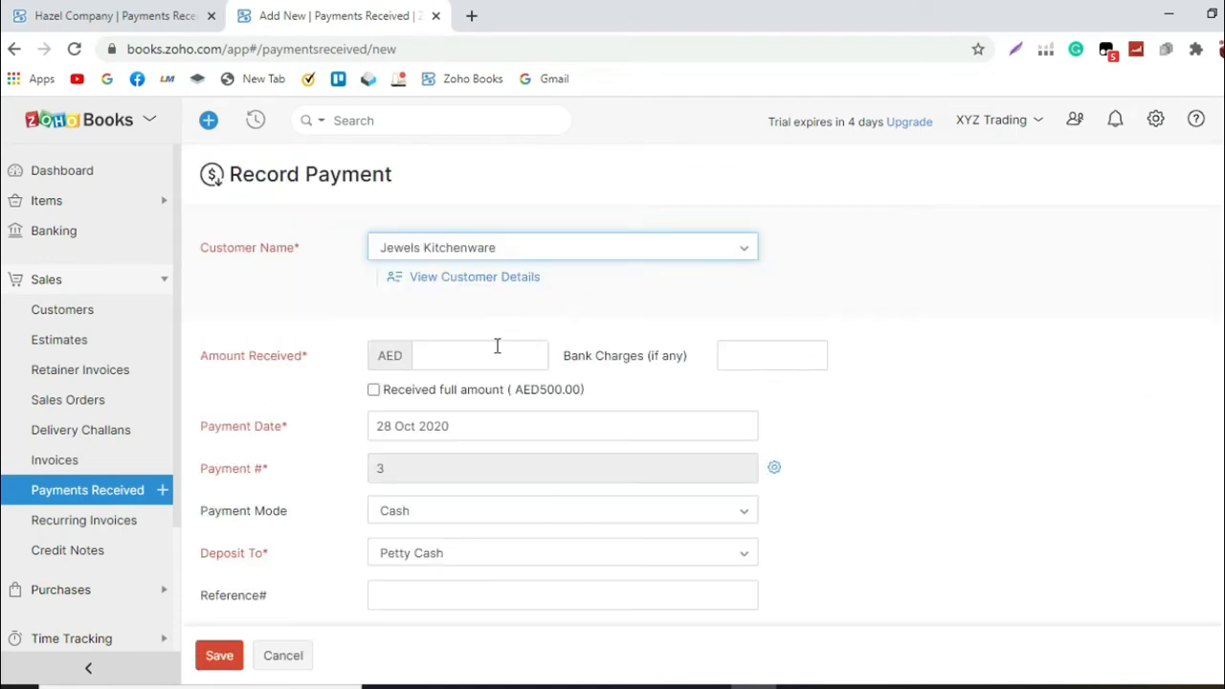
scroll(497, 369, down, 3)
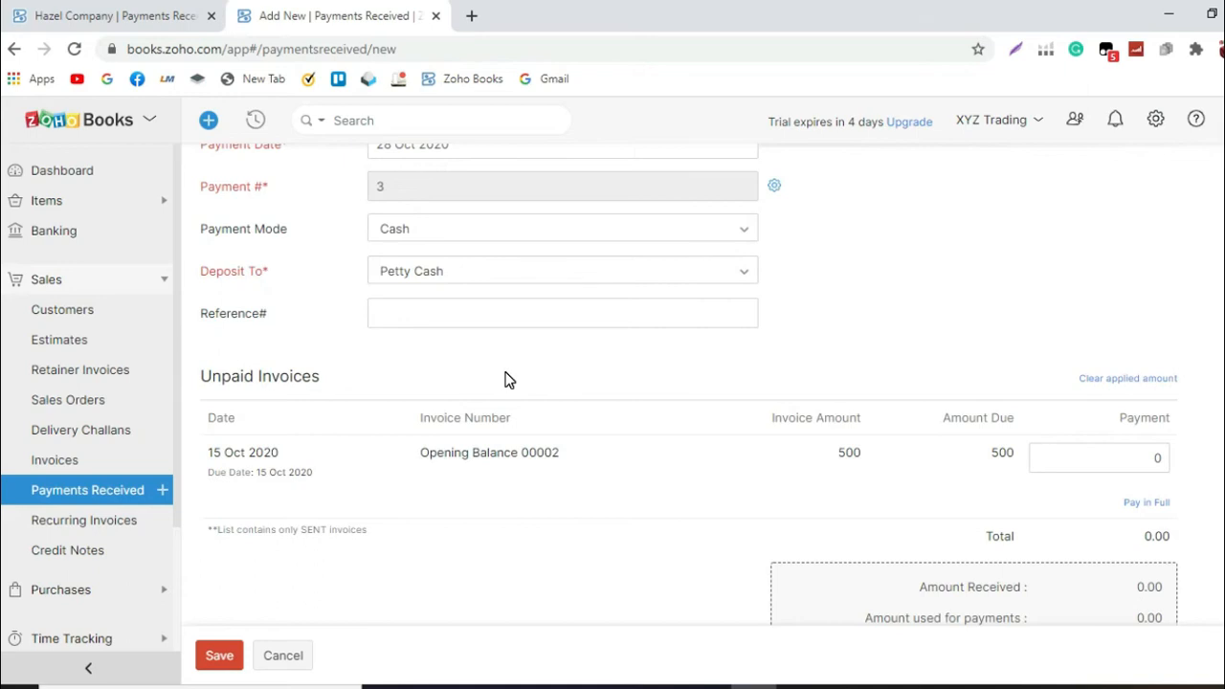
scroll(507, 380, up, 2)
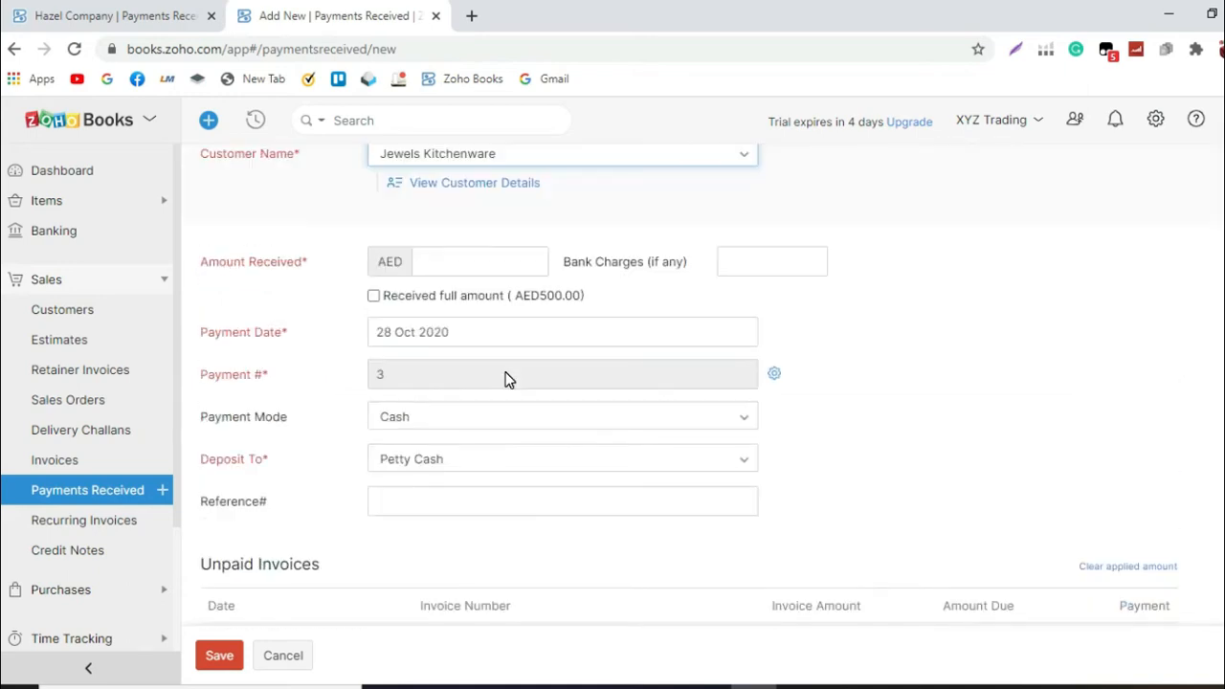
scroll(507, 380, up, 1)
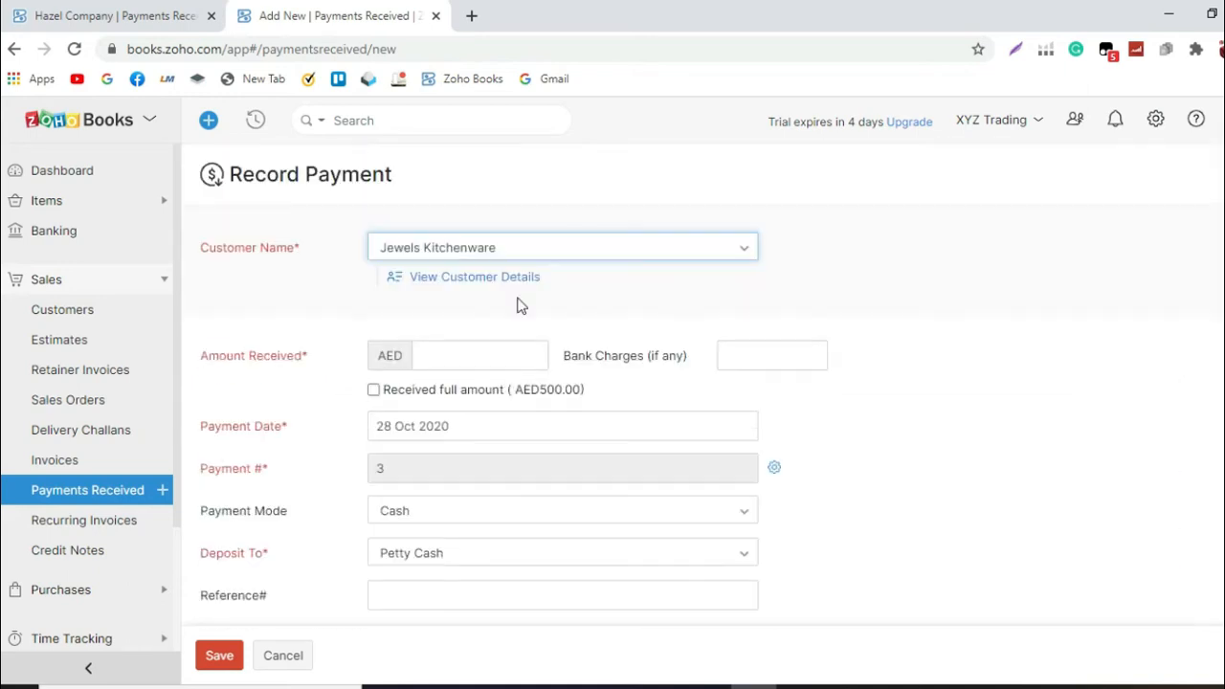
Step: Switch the paying customer to Secret Boutique and check its unpaid invoices
click(550, 252)
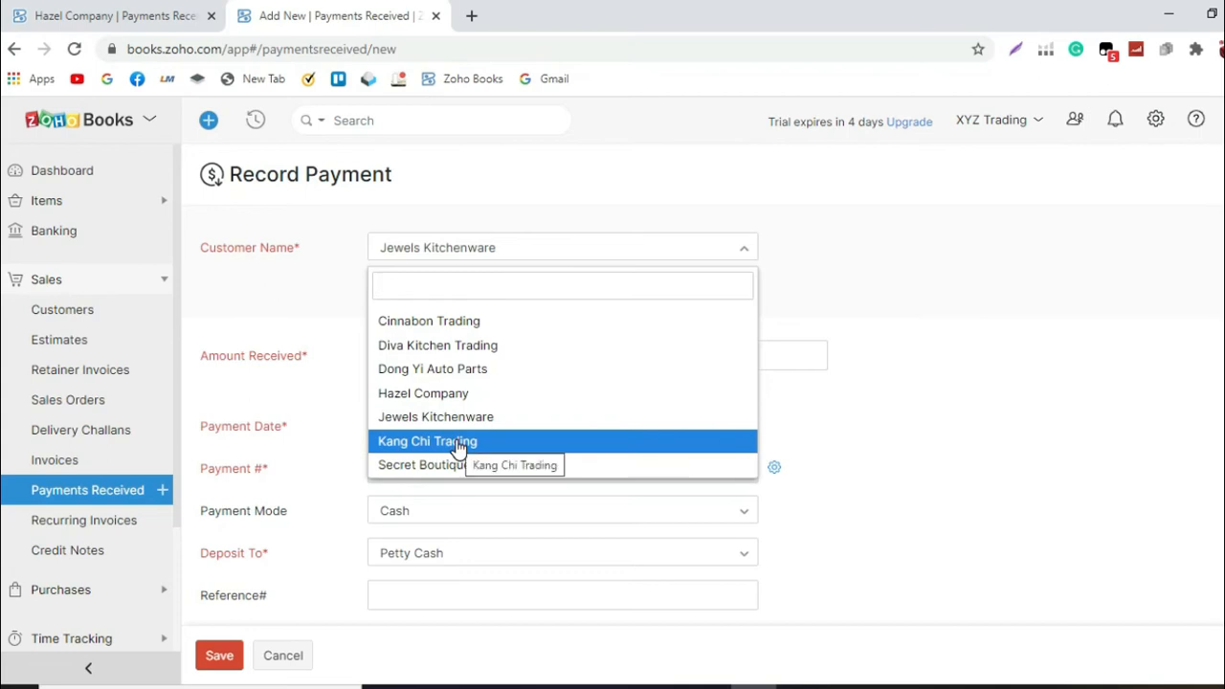
click(479, 467)
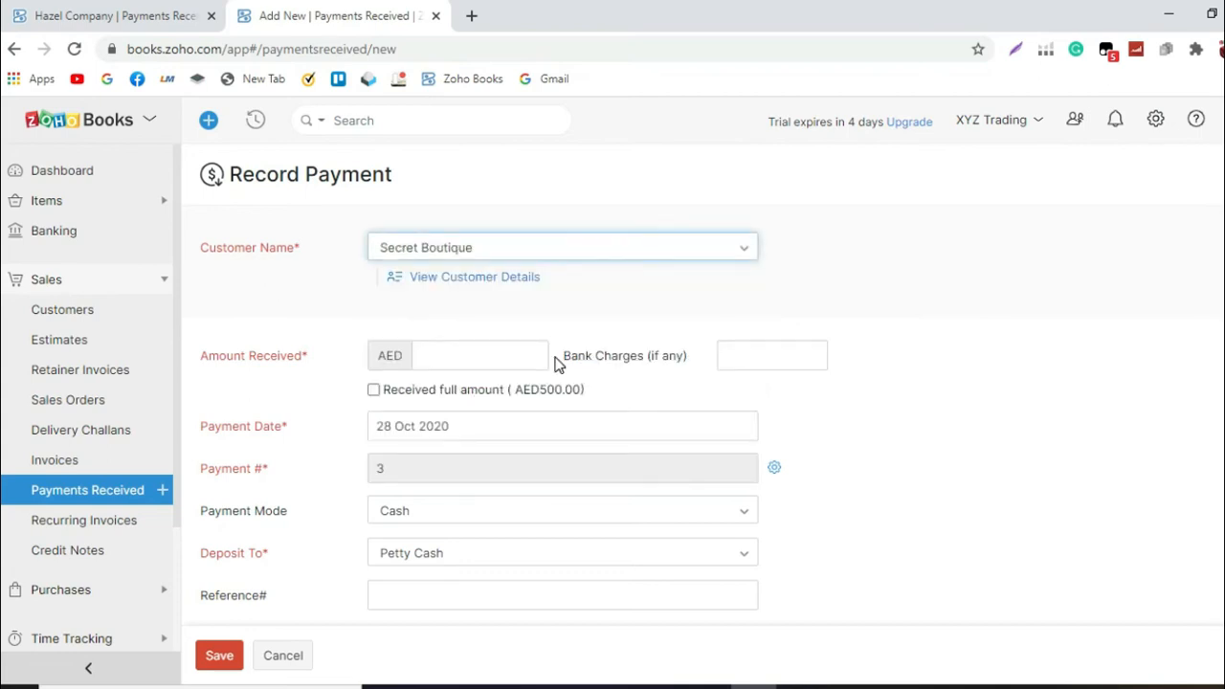
scroll(558, 365, down, 3)
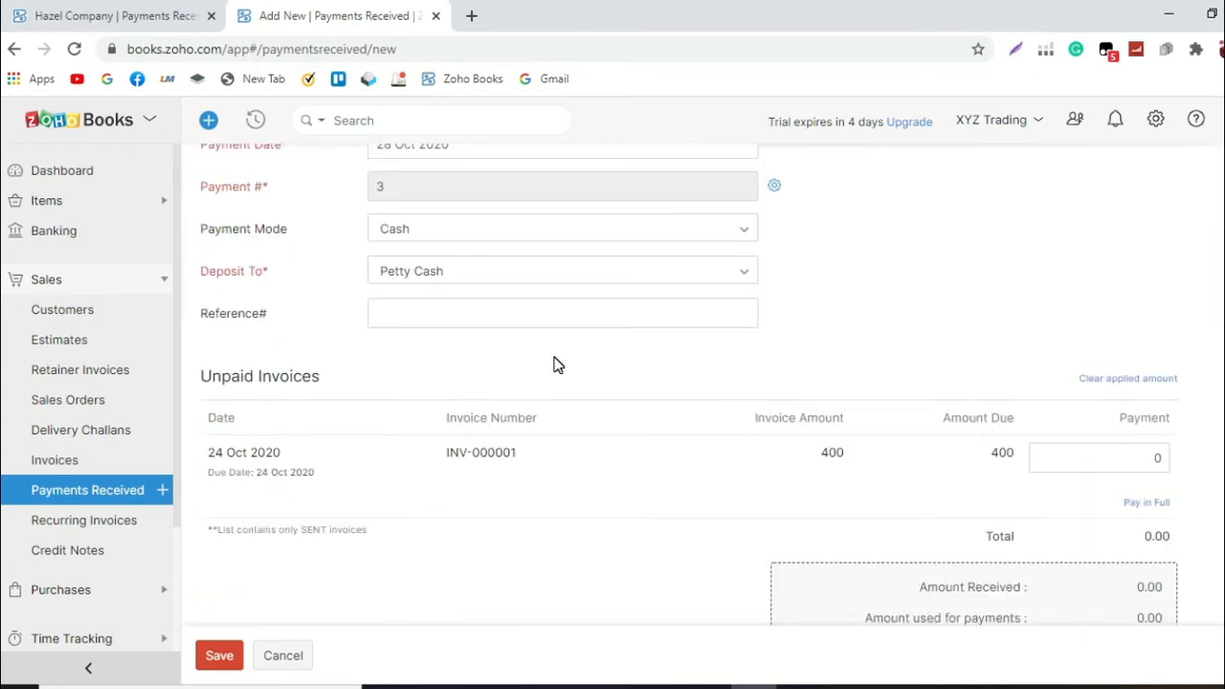
scroll(555, 364, up, 3)
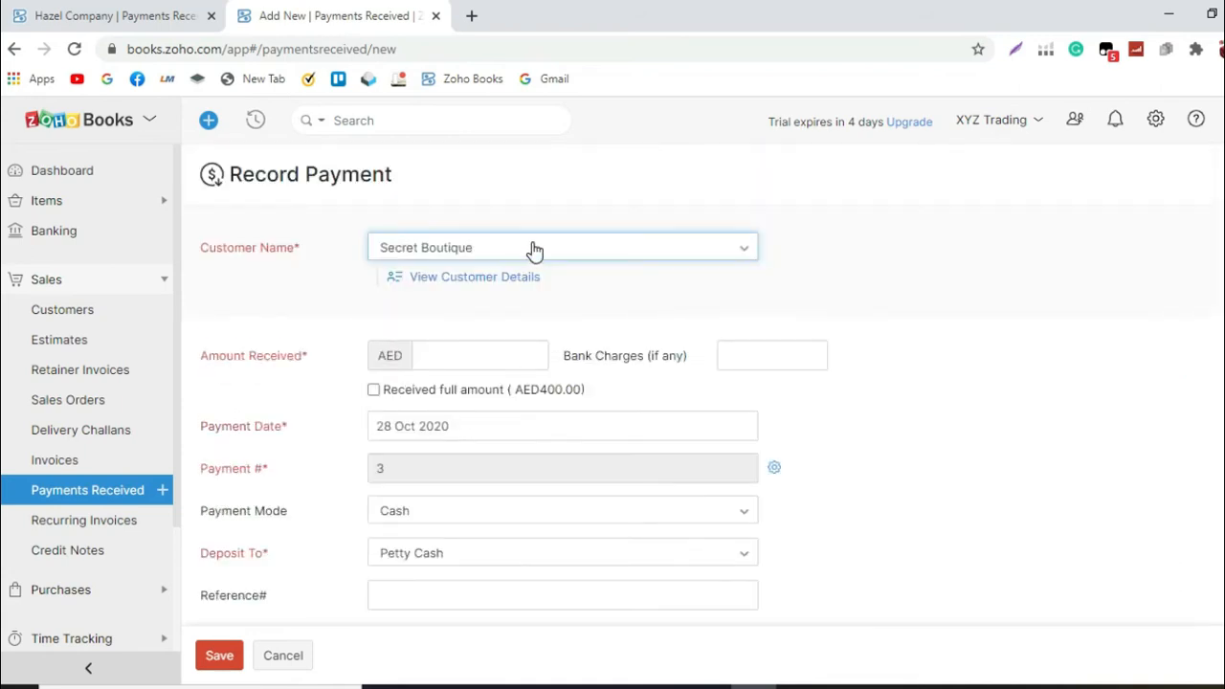
Step: Set the customer to Diva Kitchen Trading and enter AED 1000 as the amount received with bank charges of 0
click(534, 250)
click(526, 348)
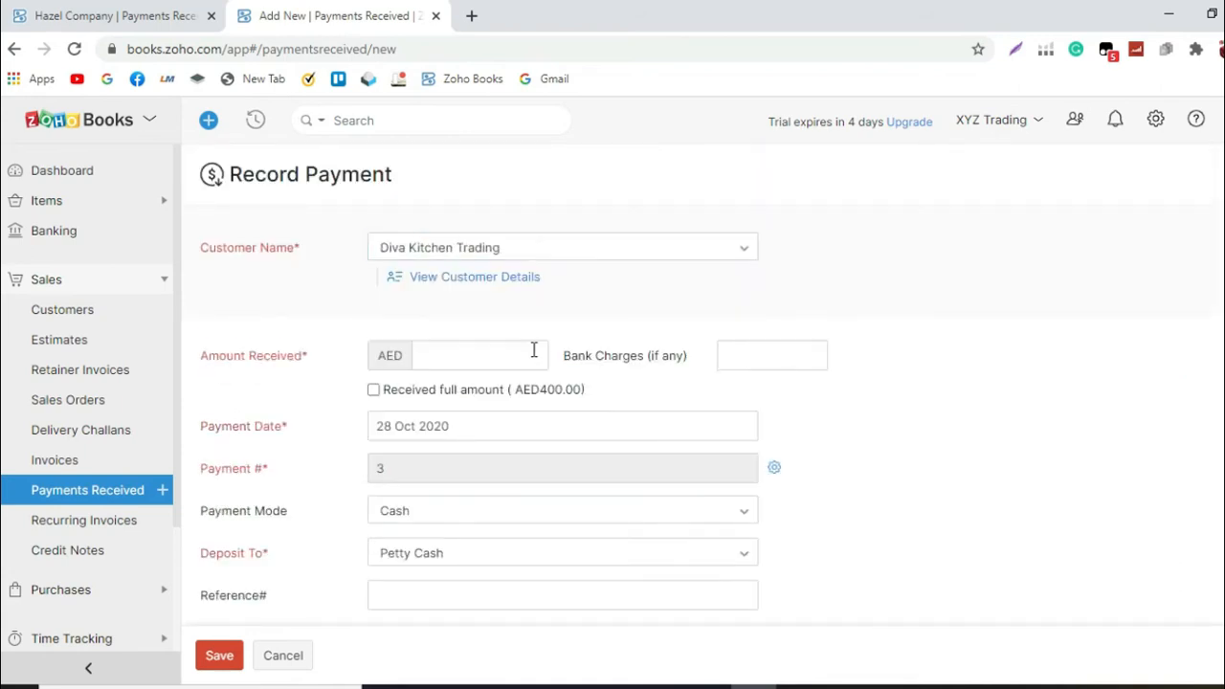
scroll(537, 335, down, 2)
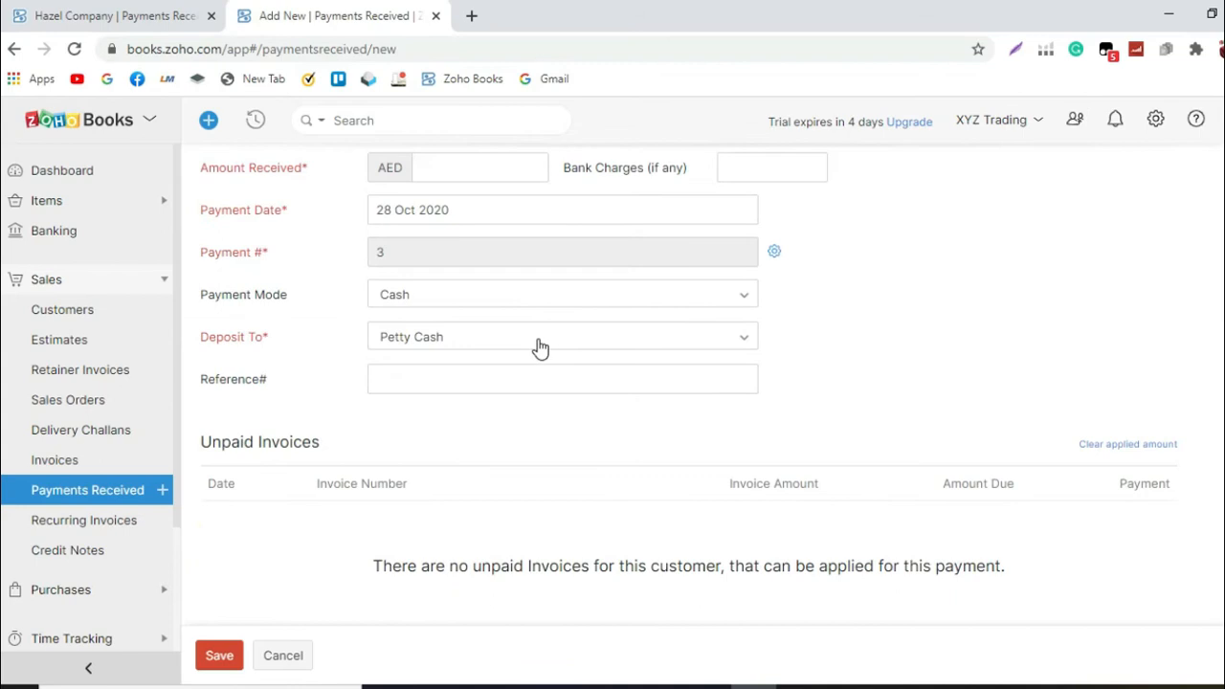
scroll(539, 346, up, 2)
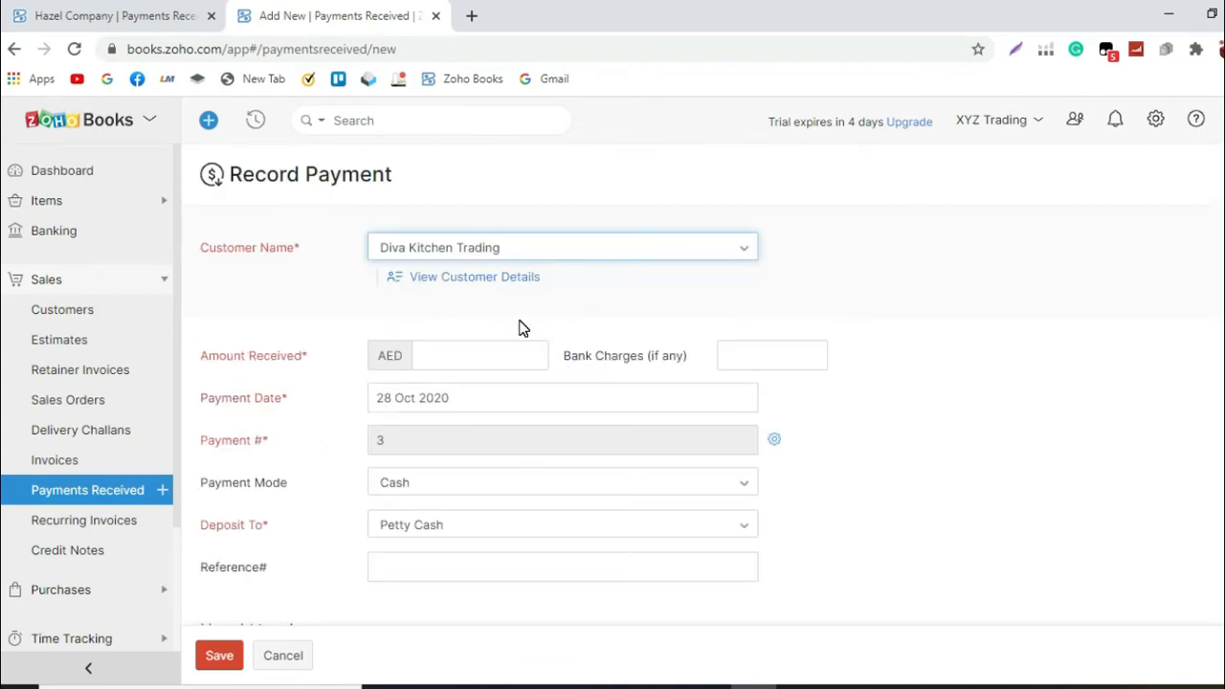
click(481, 367)
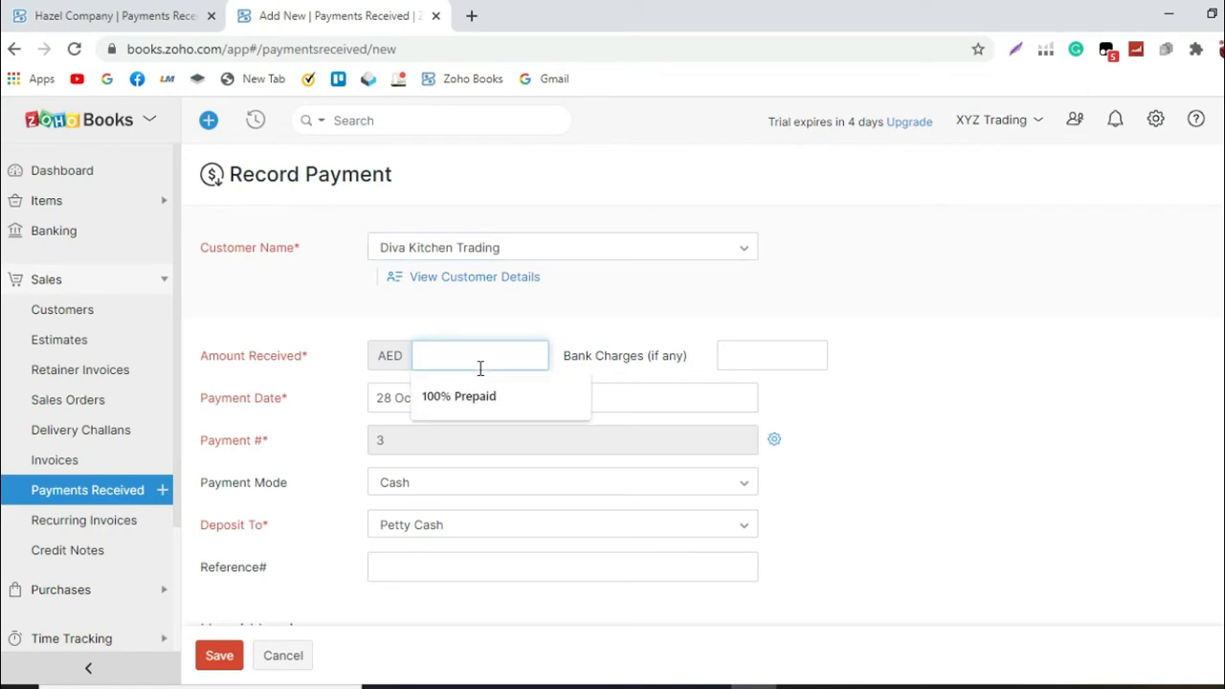
text(1000)
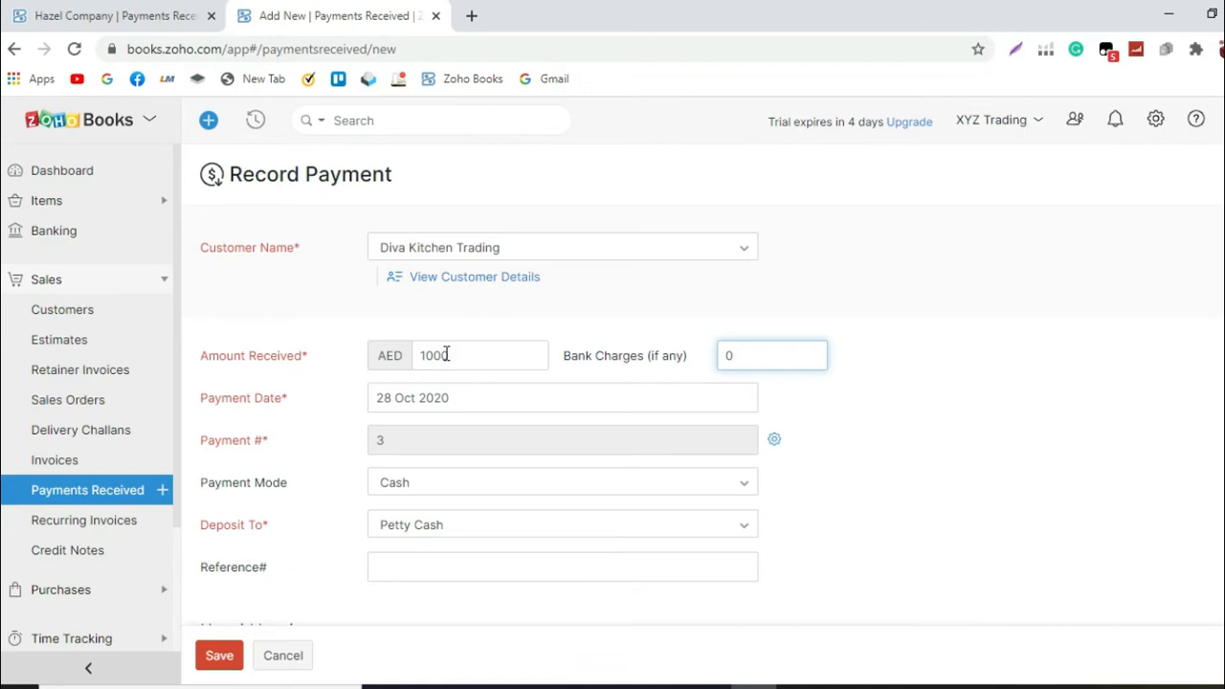
Step: Set the customer payment's mode to Bank Transfer and deposit it to Cash in Bank- FAB
scroll(440, 374, down, 1)
click(445, 394)
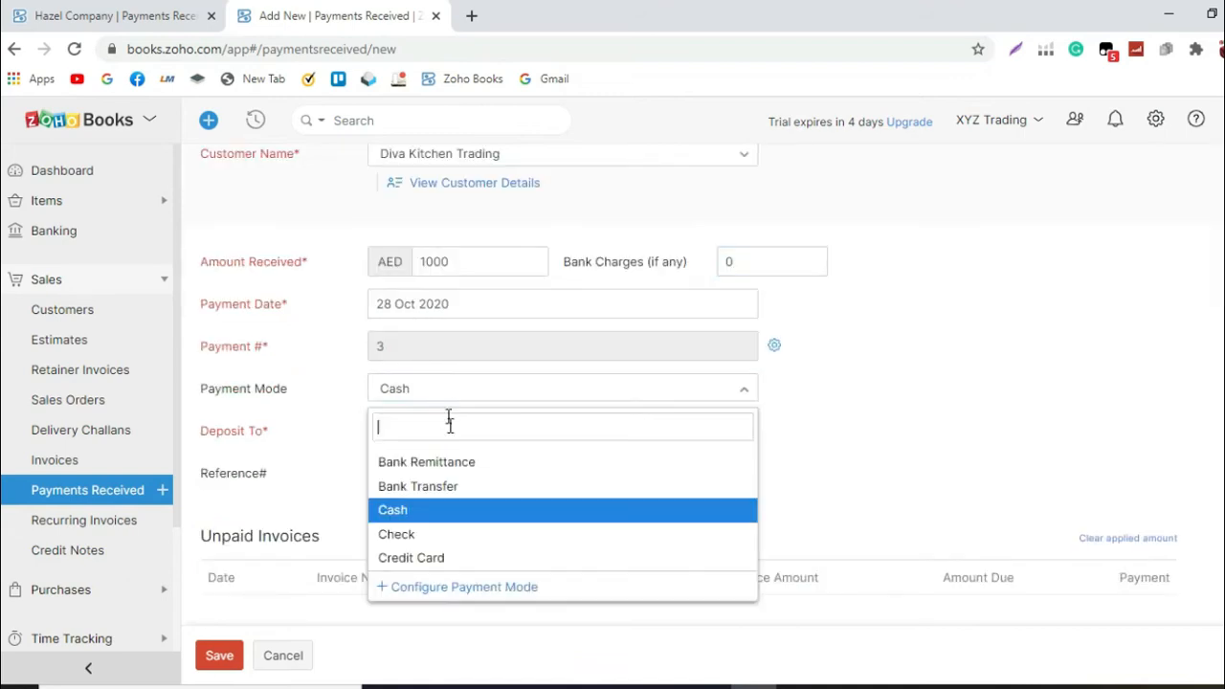
click(469, 488)
click(492, 438)
scroll(492, 441, down, 1)
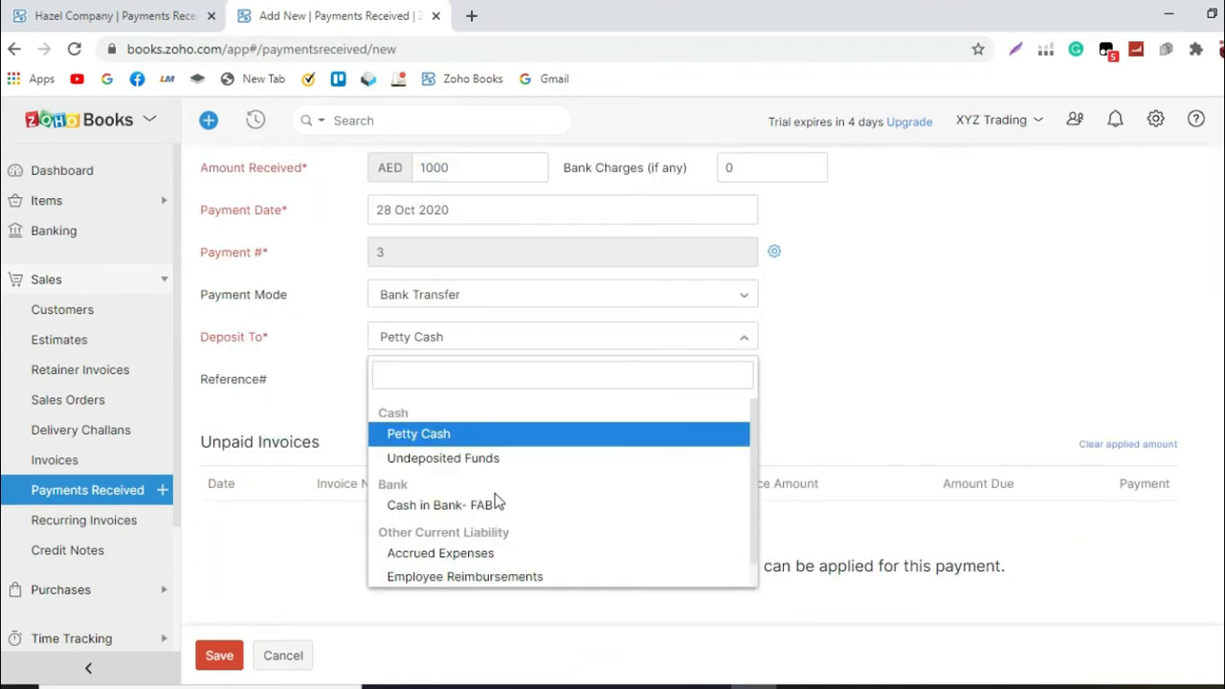
click(494, 507)
Step: Enter "Advance payment for PO 6800" as the reference of the customer payment
scroll(540, 426, down, 1)
click(497, 272)
text(Adn)
text(vanc)
key(BackSpace)
key(BackSpace)
key(BackSpace)
text(ance payment for PO 6800)
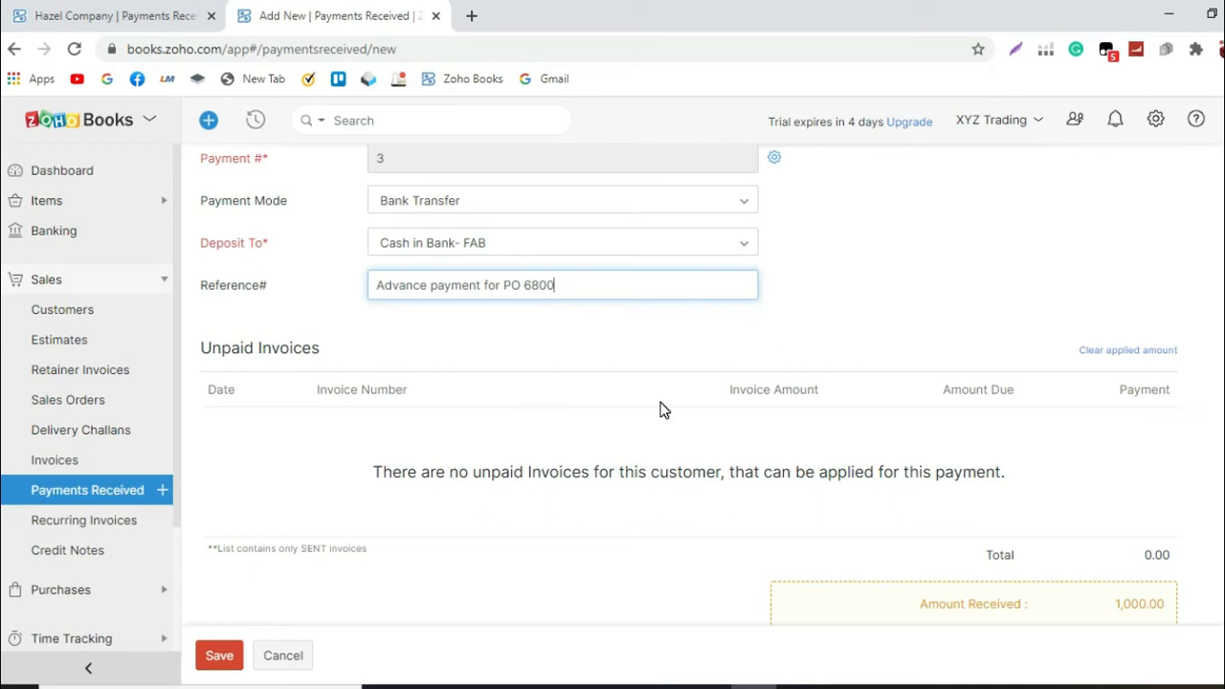
Step: Review the Diva Kitchen Trading payment details, its unpaid invoices section and the summary of received and excess amounts
scroll(662, 409, up, 3)
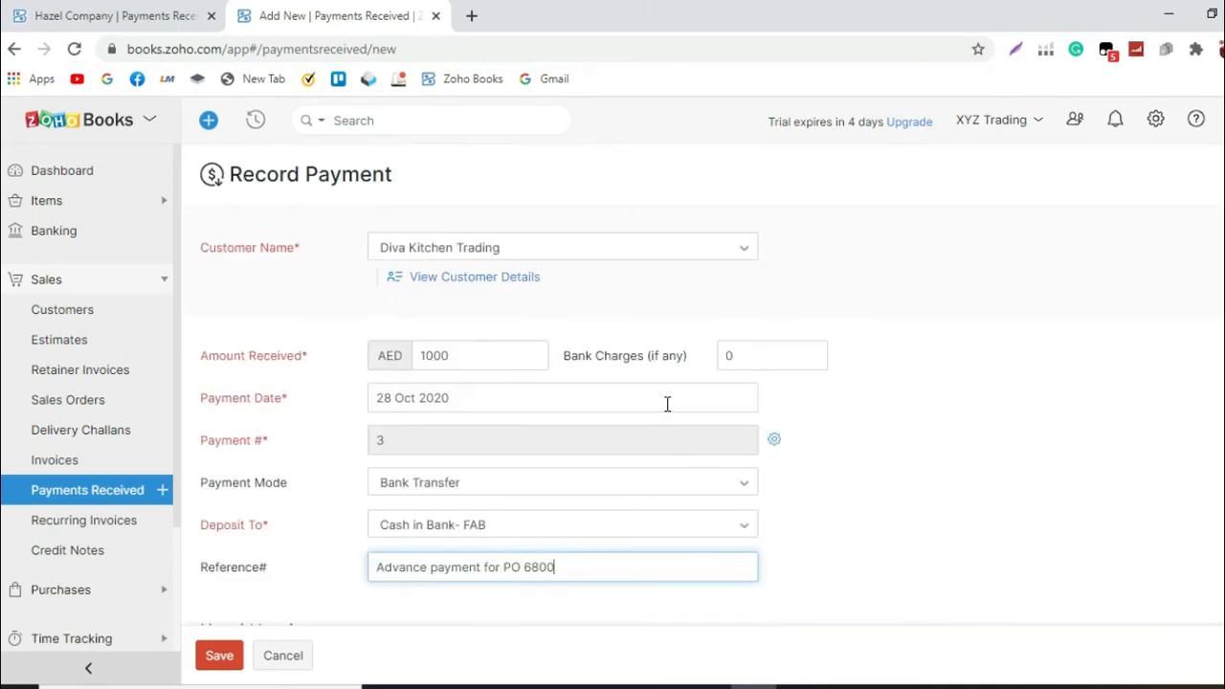
scroll(667, 404, down, 1)
scroll(667, 404, down, 5)
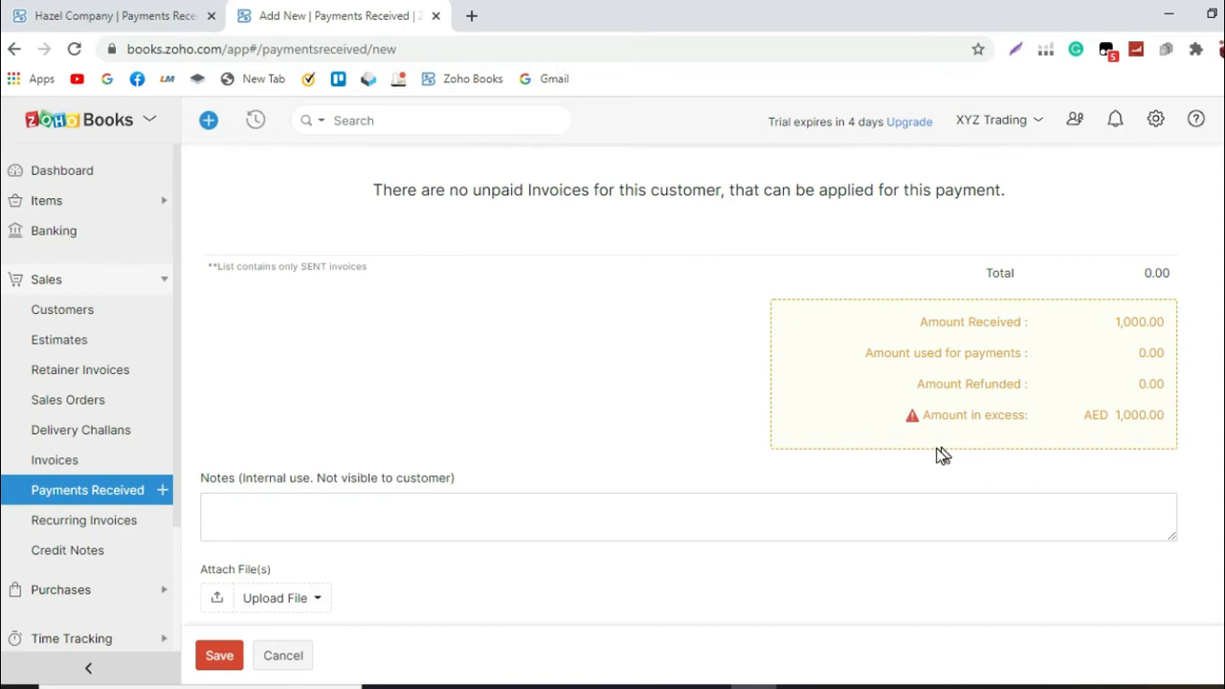
scroll(938, 456, up, 1)
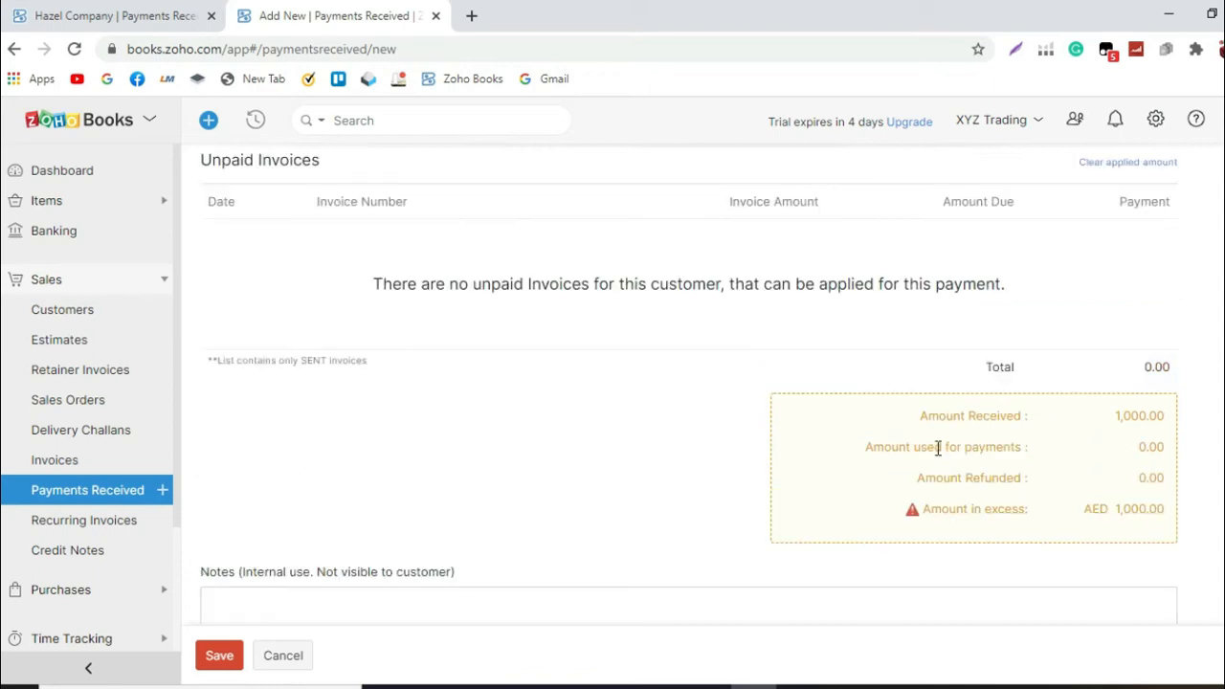
scroll(936, 450, up, 3)
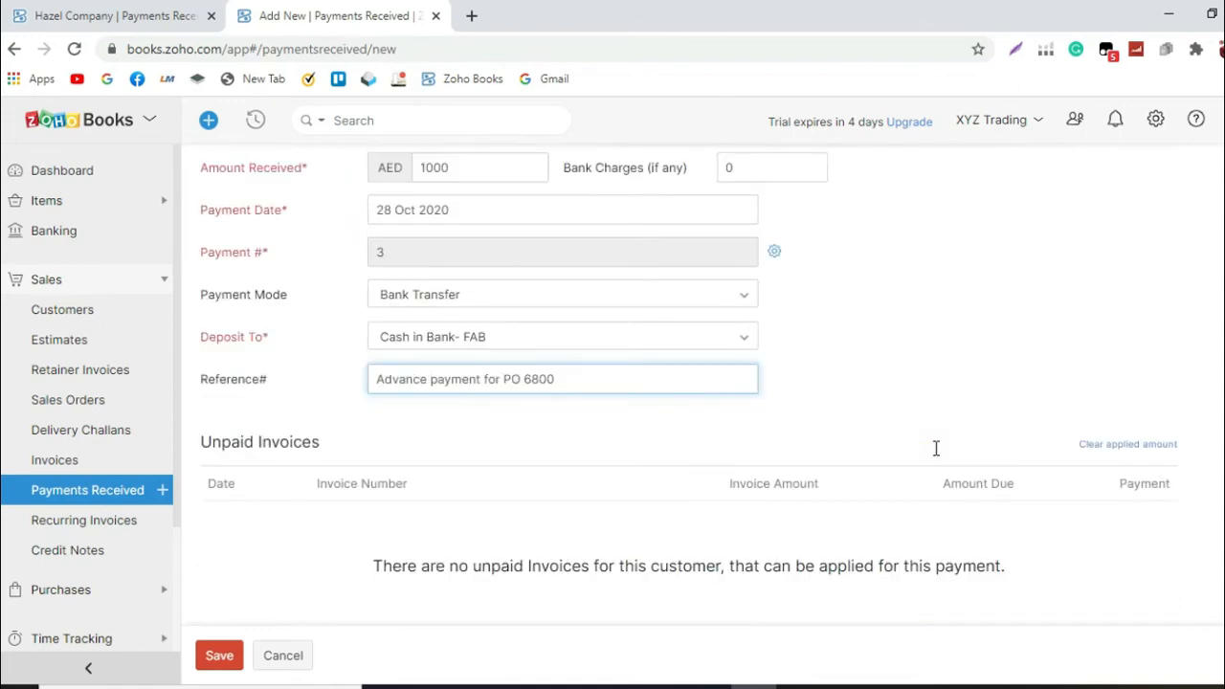
scroll(936, 455, up, 2)
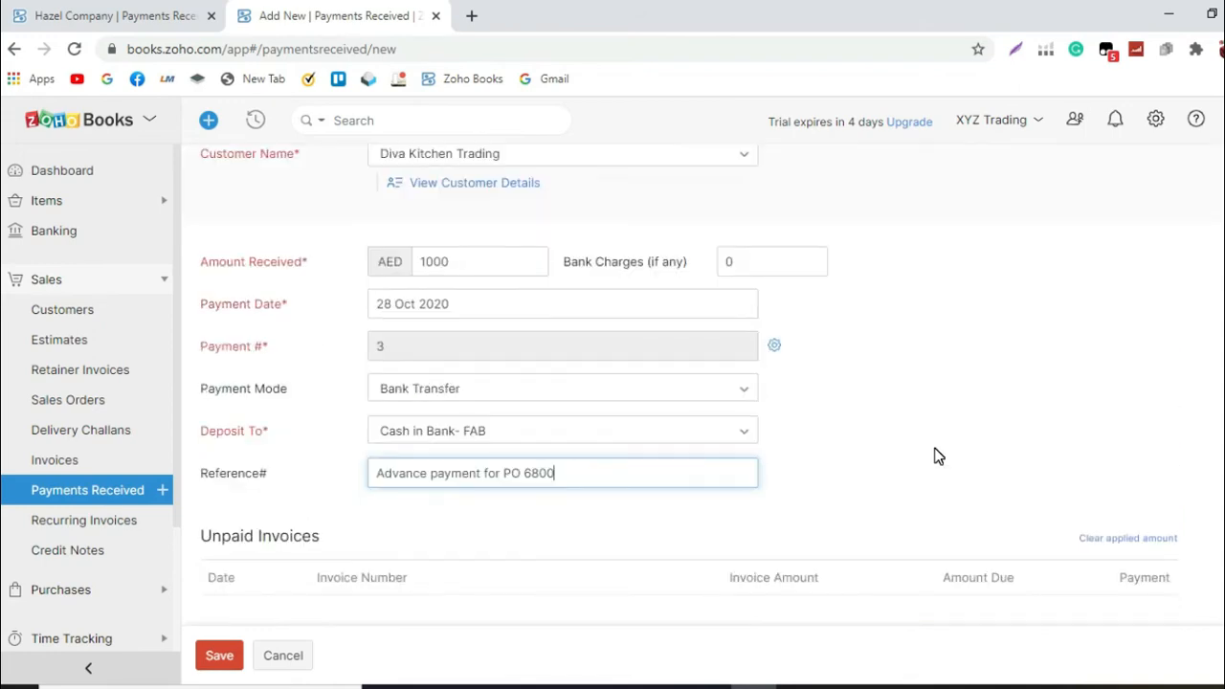
scroll(935, 455, down, 2)
scroll(936, 454, down, 3)
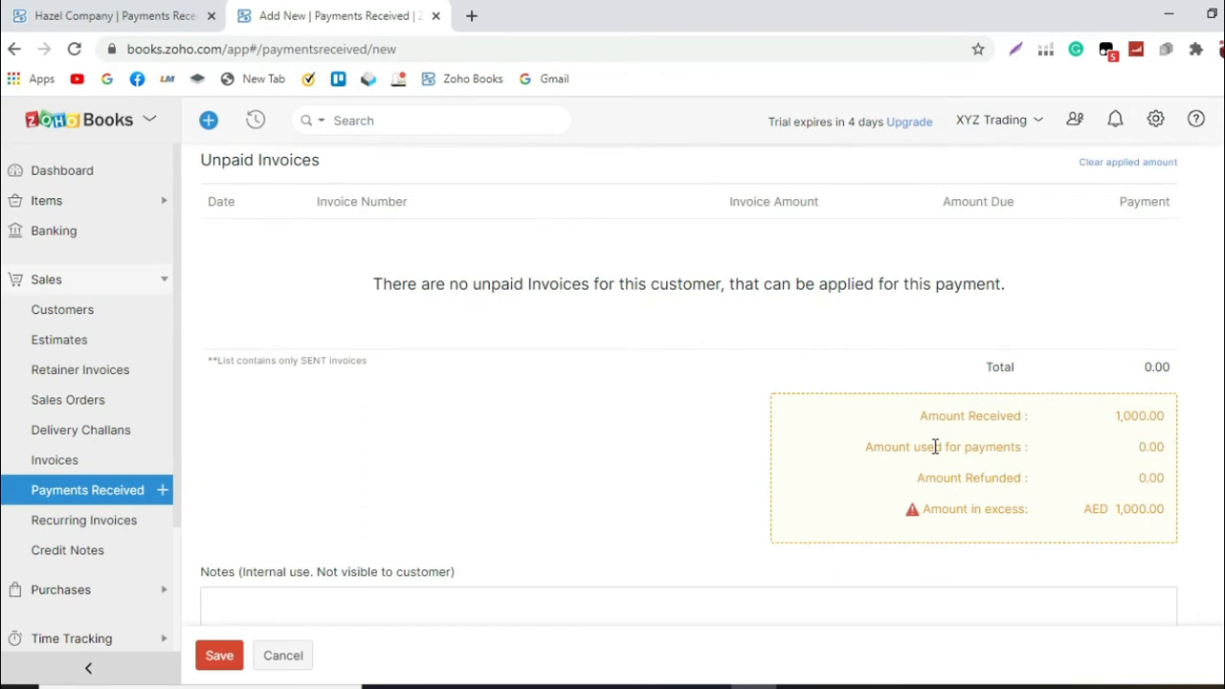
Step: Save the Diva Kitchen Trading payment, store the excess AED 1000 as an overpayment, and view the payment receipt
scroll(936, 447, up, 5)
click(216, 659)
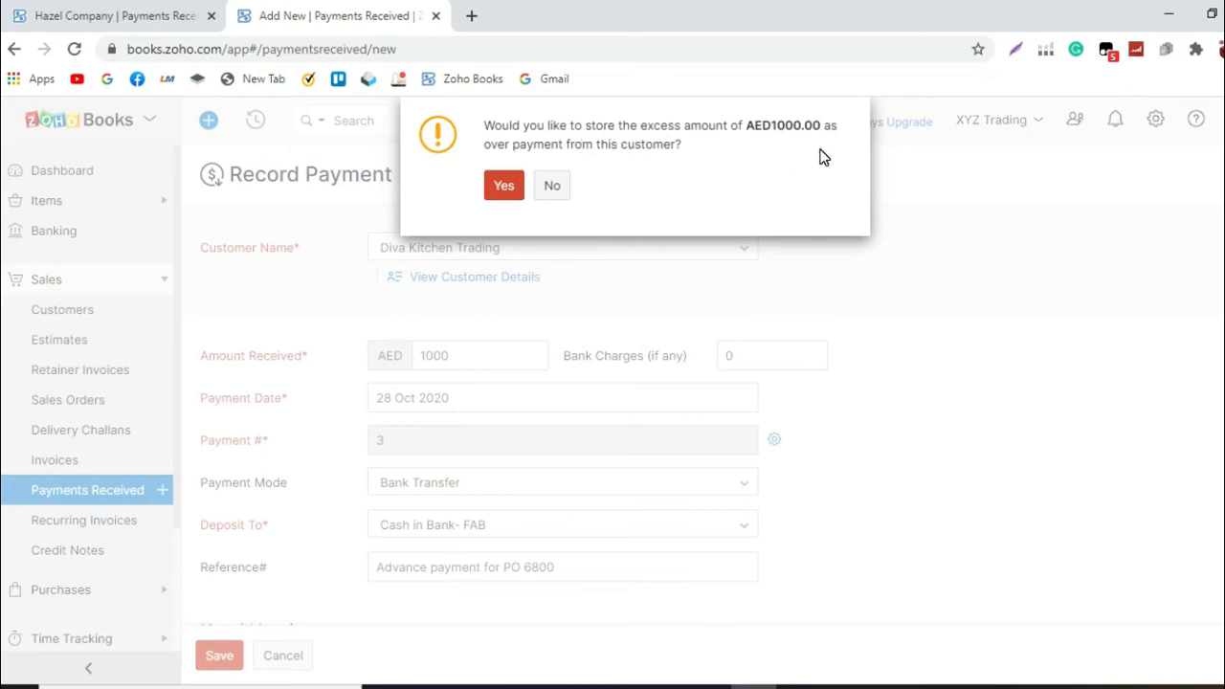
click(503, 194)
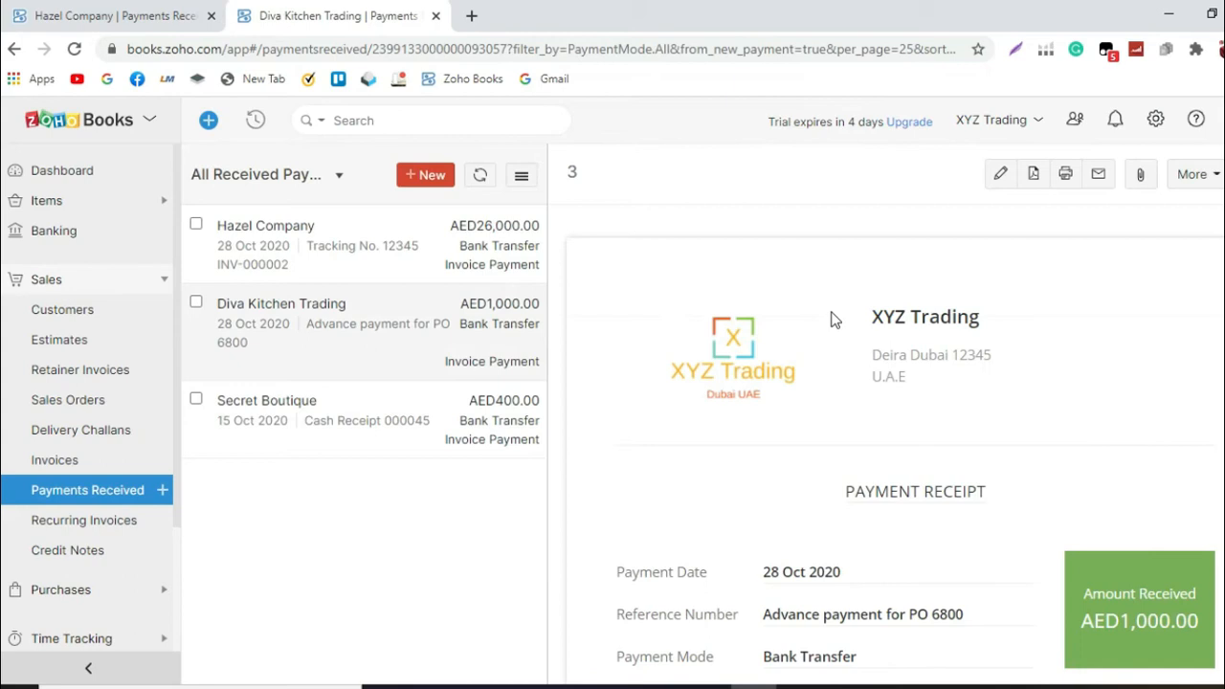
scroll(909, 315, down, 3)
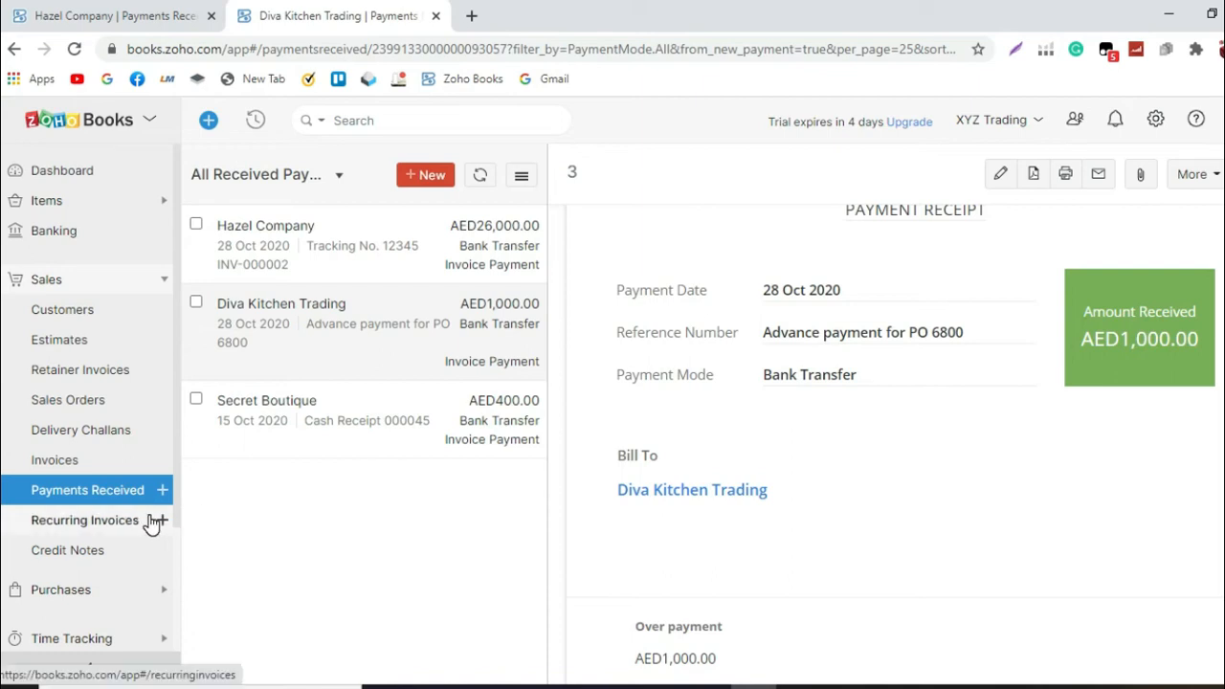
Step: Start a new vendor payment in Payments Made and select Ruby Trading as the vendor
scroll(113, 527, down, 2)
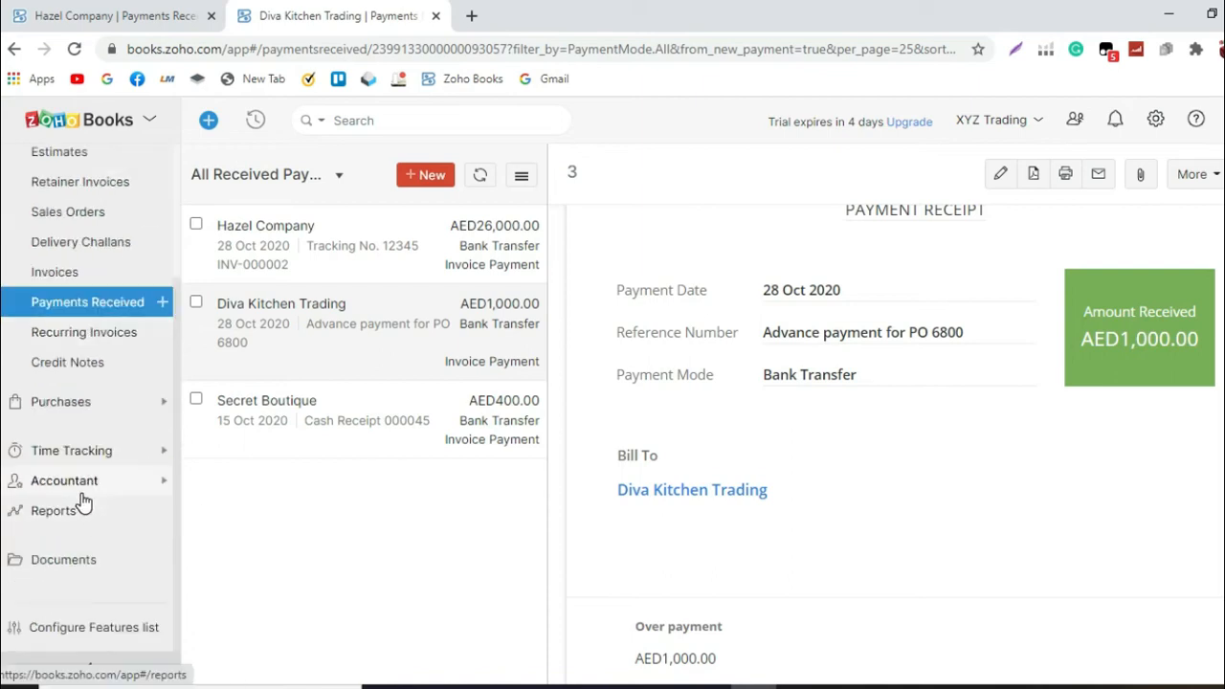
click(87, 402)
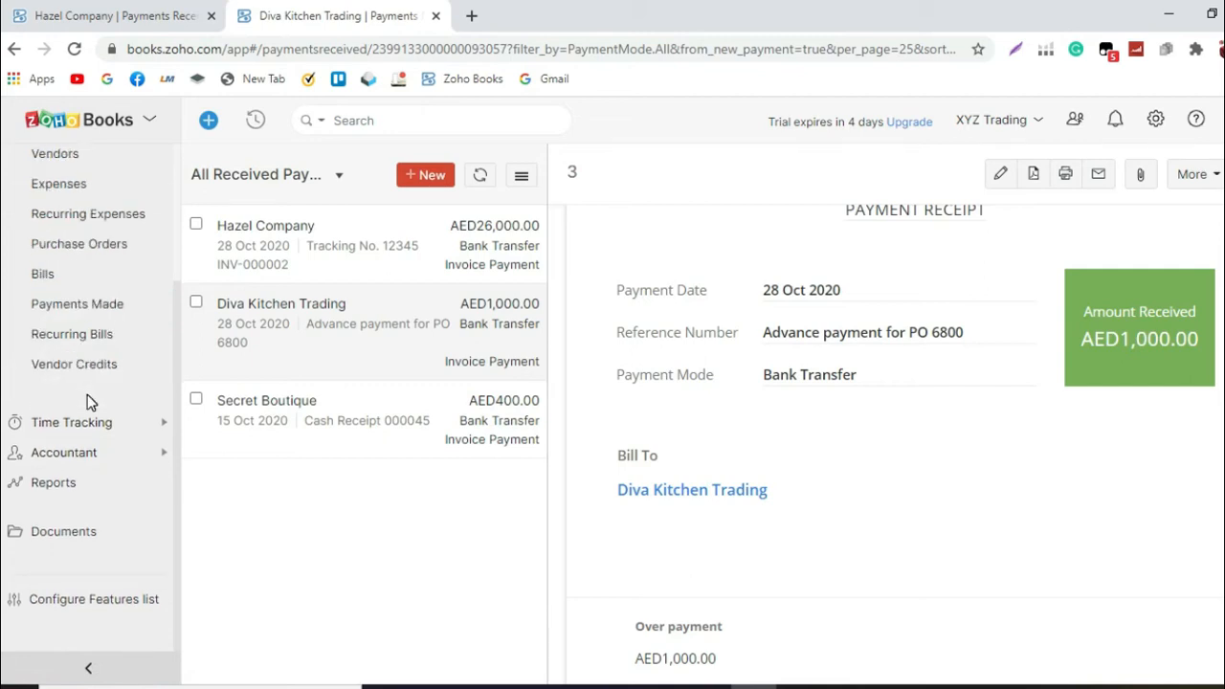
click(93, 308)
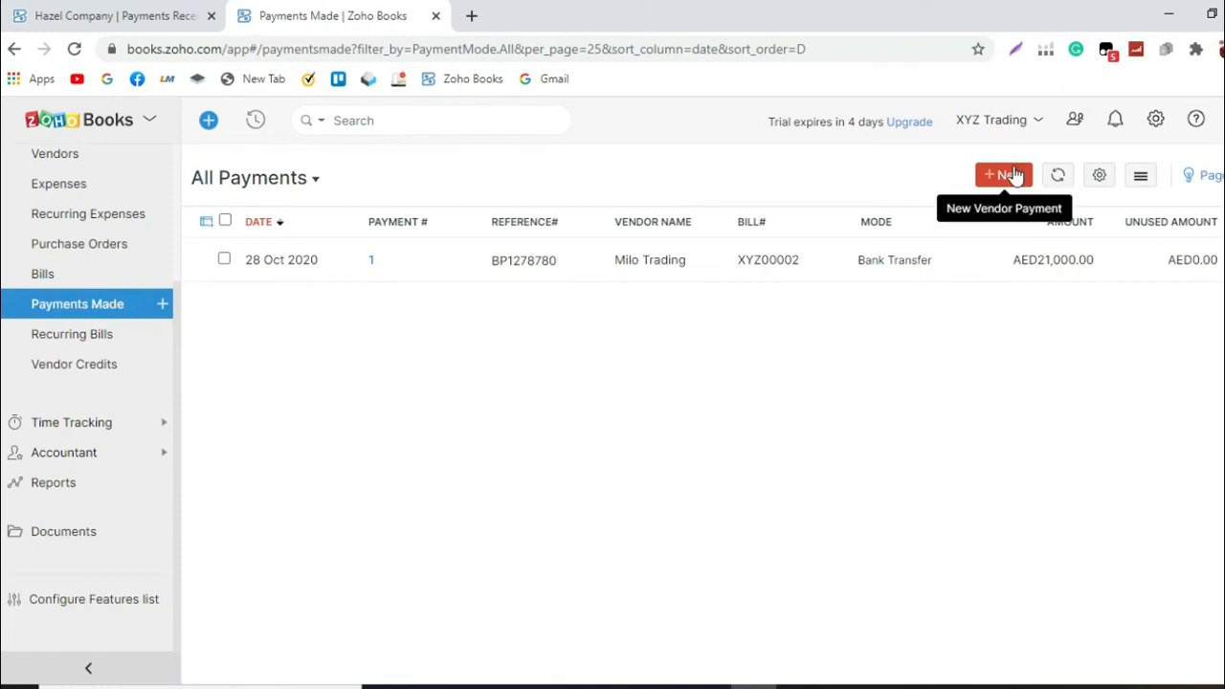
click(1015, 175)
click(488, 241)
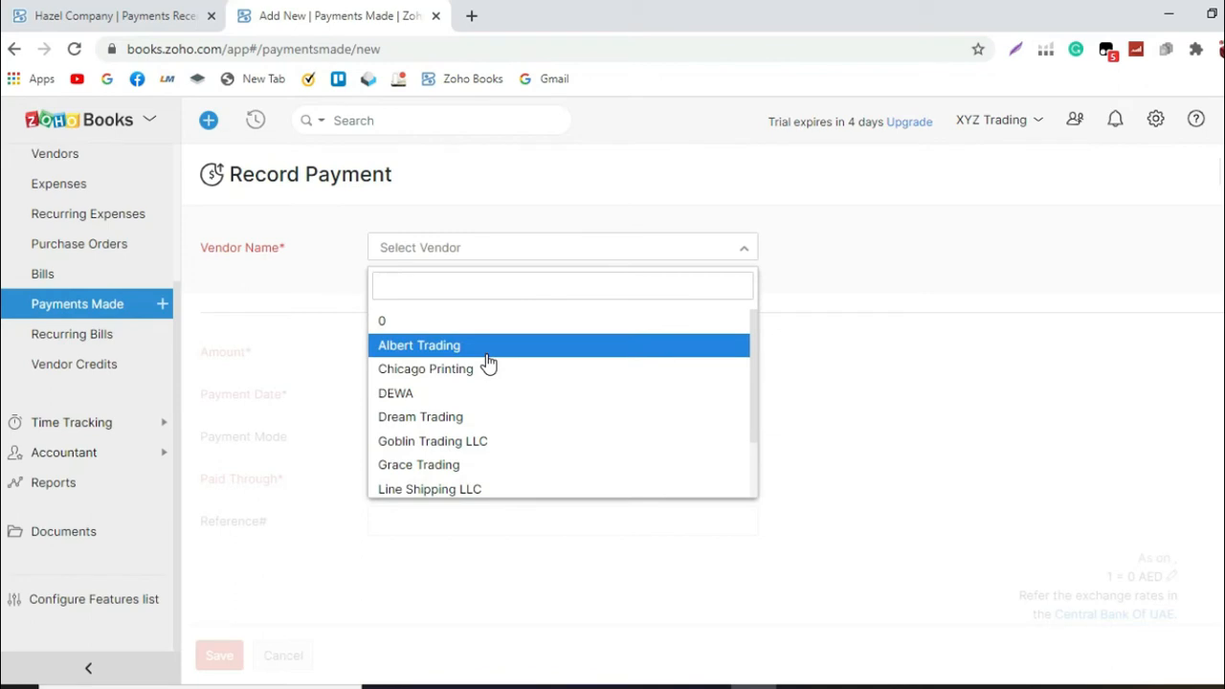
scroll(488, 364, down, 2)
scroll(488, 364, down, 1)
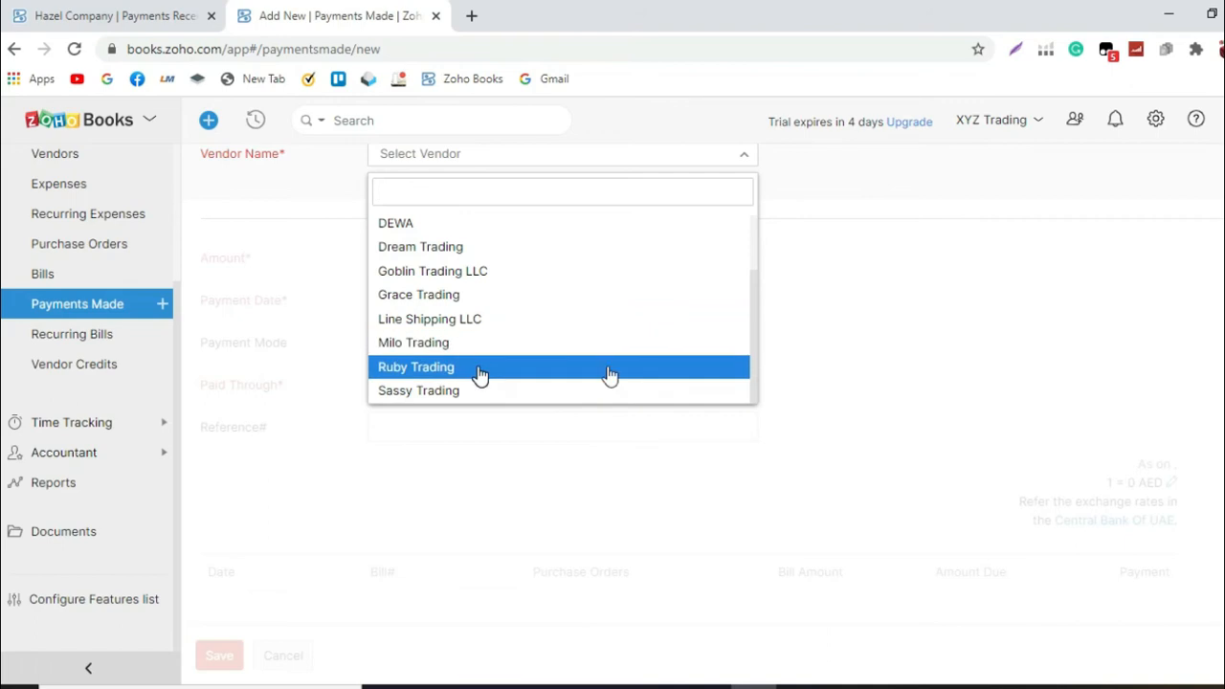
click(480, 369)
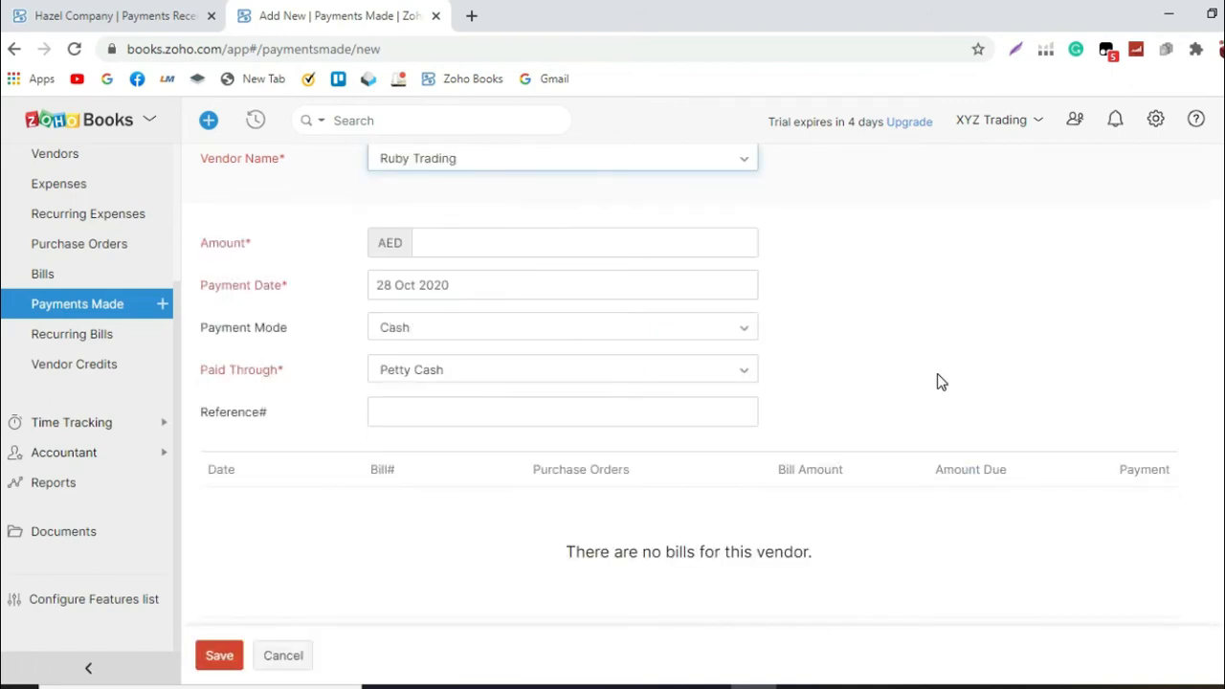
Step: Set the Ruby Trading payment amount to AED 500
scroll(936, 370, up, 1)
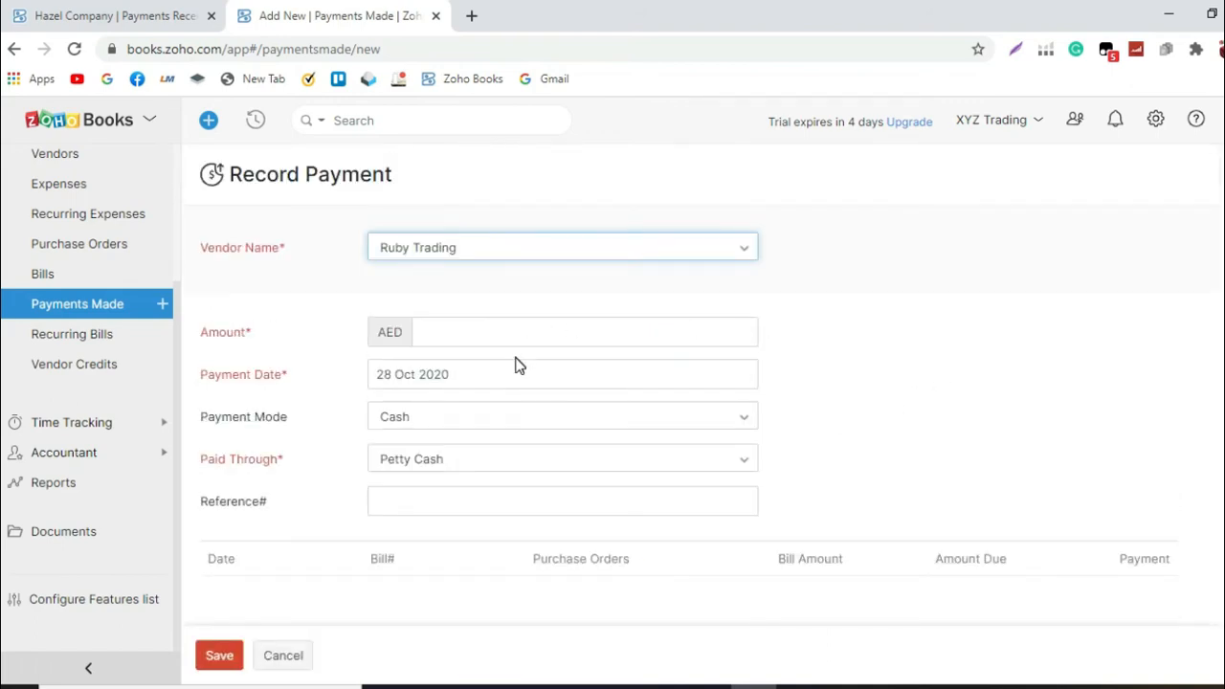
scroll(518, 369, down, 1)
scroll(522, 371, up, 1)
click(536, 325)
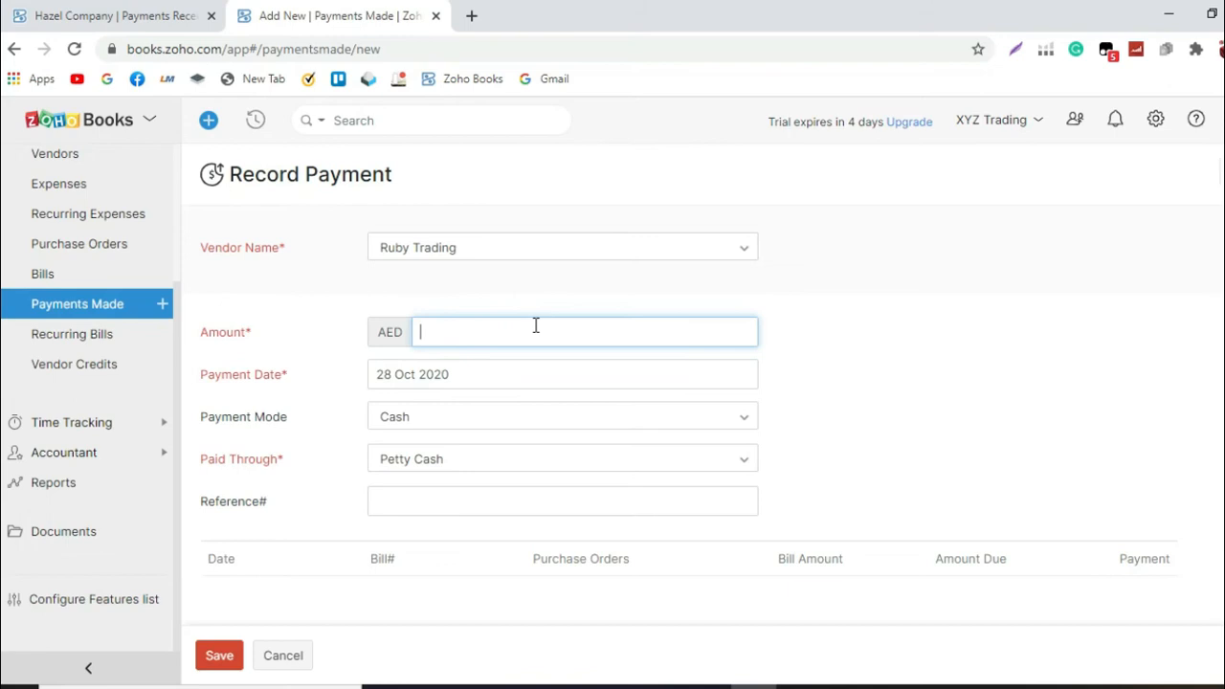
text(500)
Step: Set the vendor payment's mode to Bank Transfer and pay it through Cash in Bank- FAB
click(564, 433)
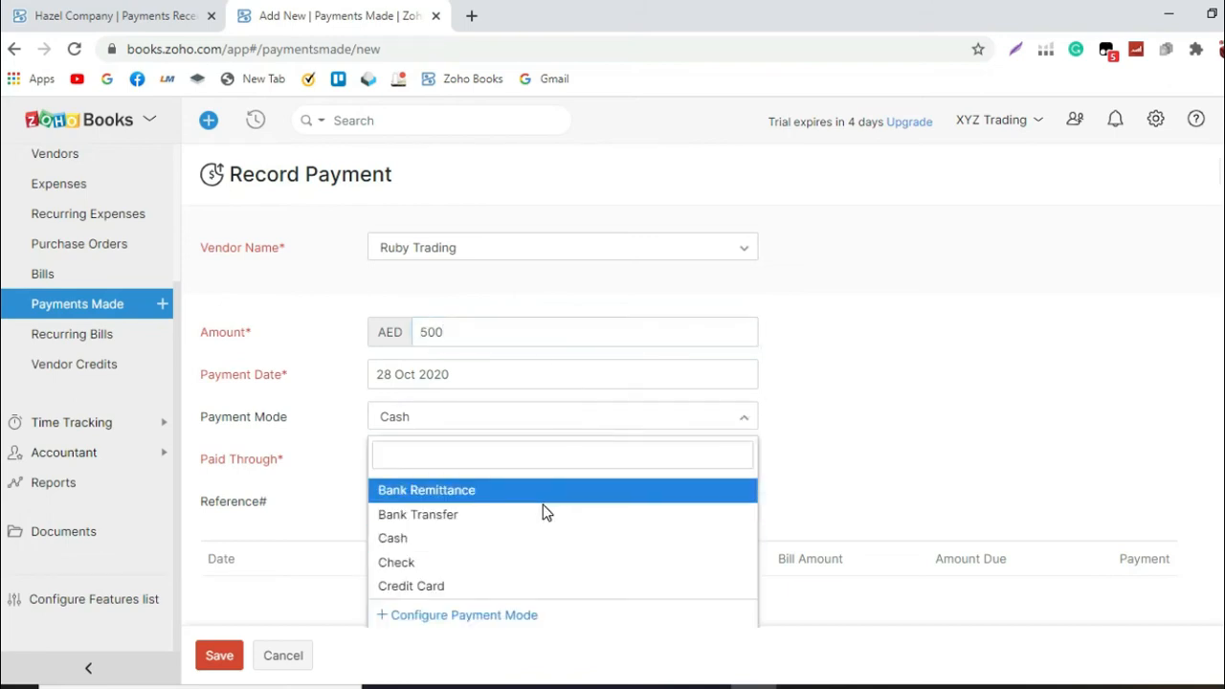
click(543, 513)
click(546, 465)
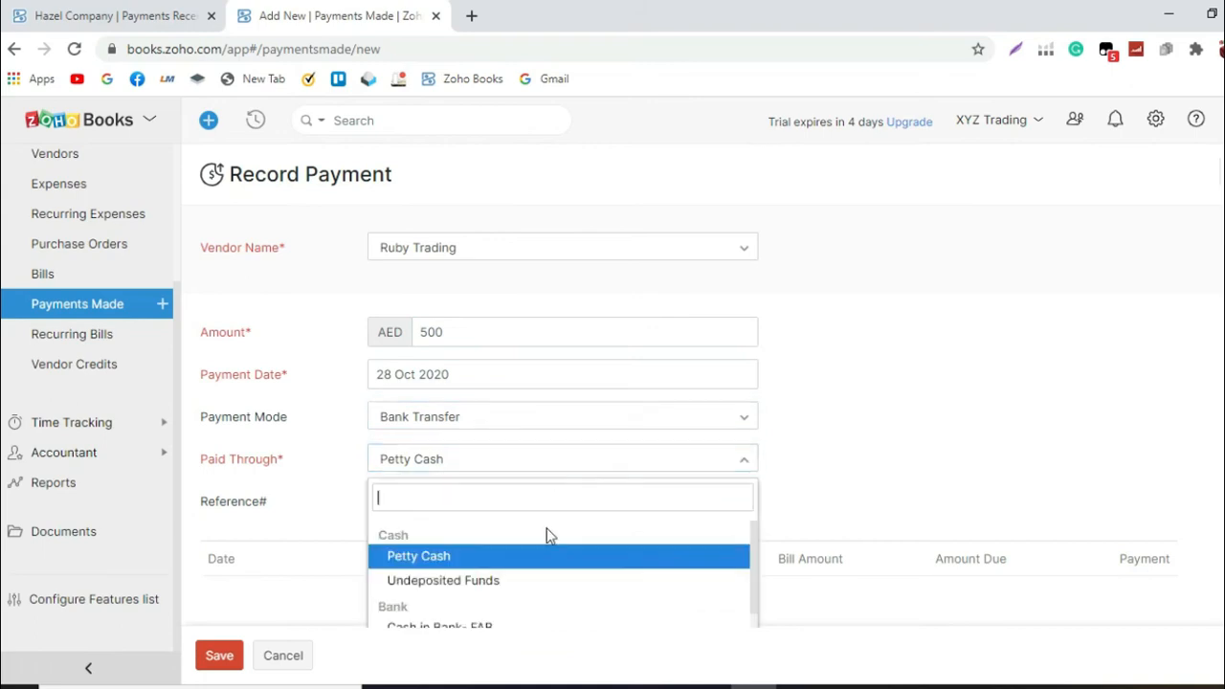
scroll(543, 565, down, 2)
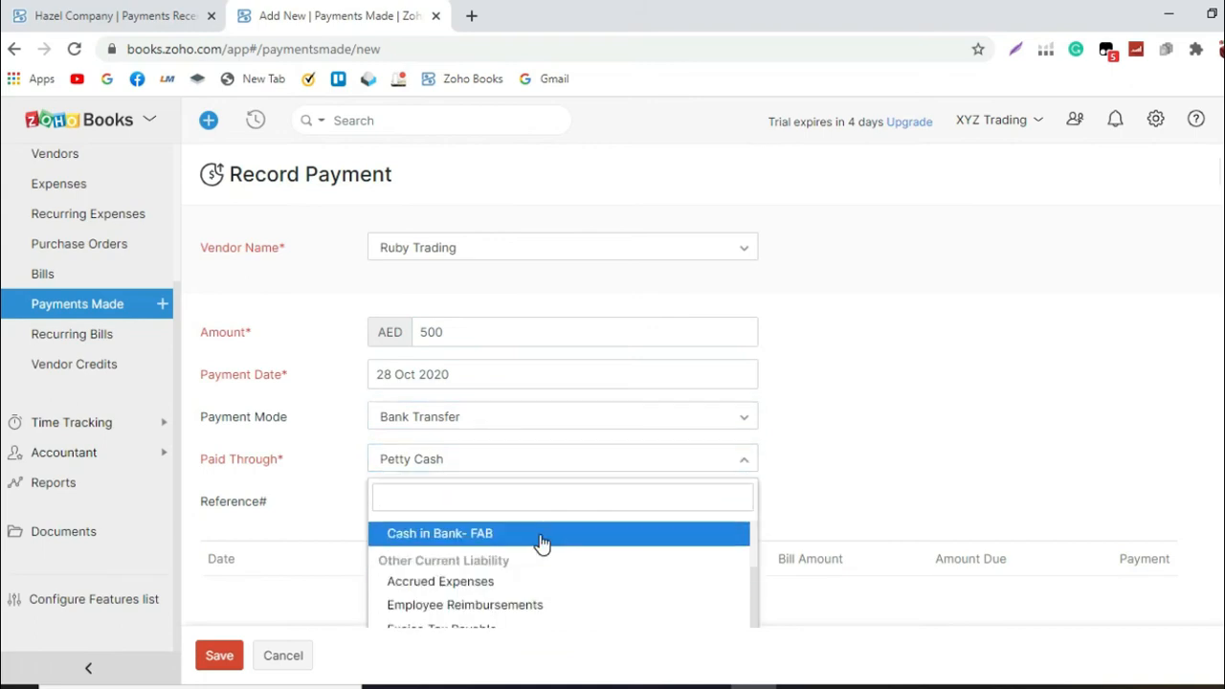
click(540, 536)
Step: Enter "advance payment for PO 67890" as the reference of the vendor payment
scroll(539, 429, down, 1)
click(540, 407)
text(advance)
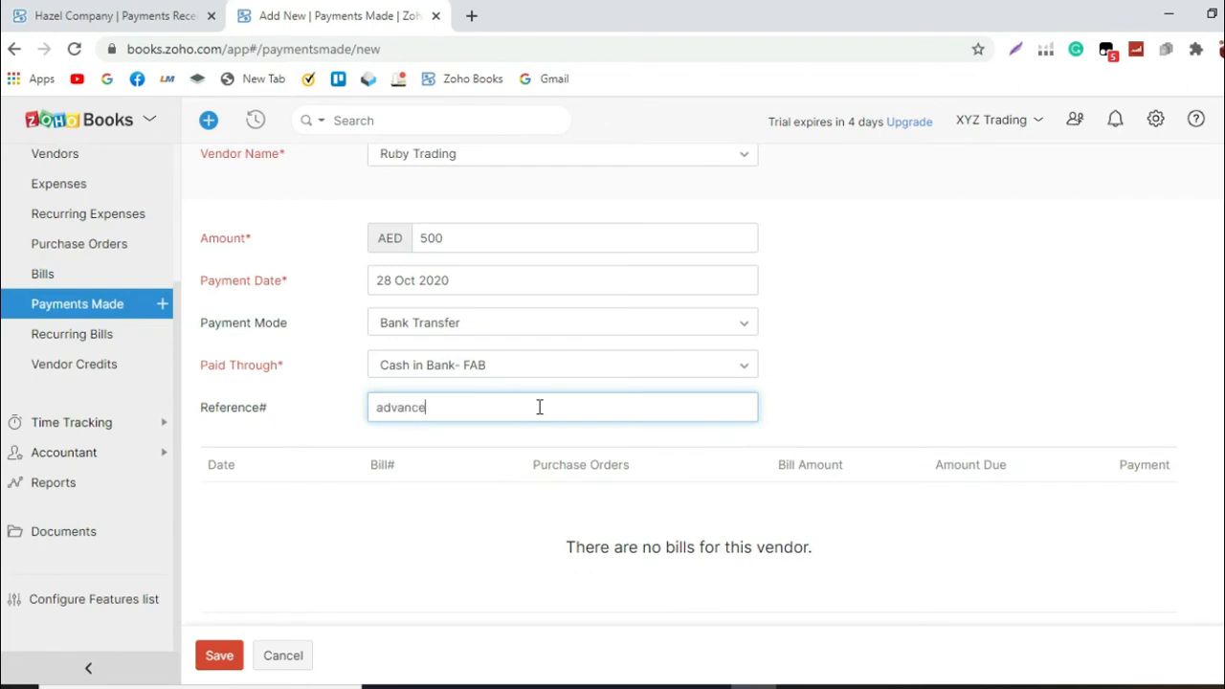
text( paume)
key(BackSpace)
key(BackSpace)
text(ment for PO 67890)
Step: Review the Ruby Trading payment details, its bills section and the summary of paid and excess amounts
scroll(470, 469, up, 1)
scroll(462, 461, down, 5)
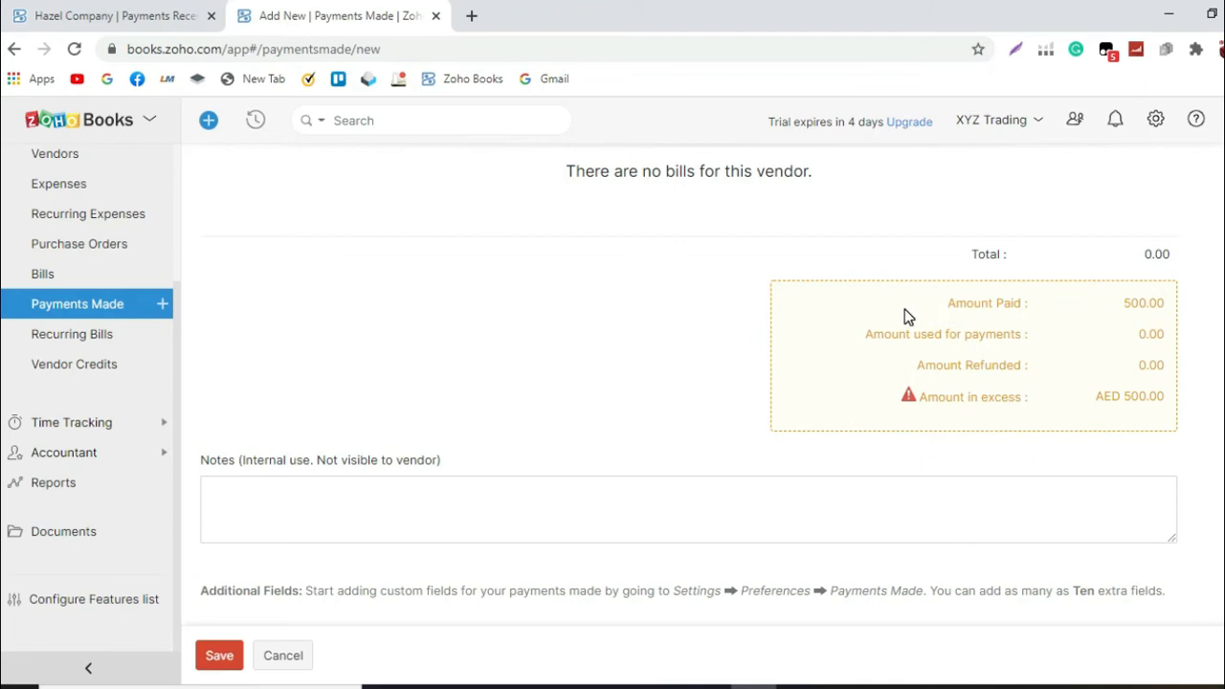
scroll(905, 316, up, 3)
scroll(905, 317, up, 1)
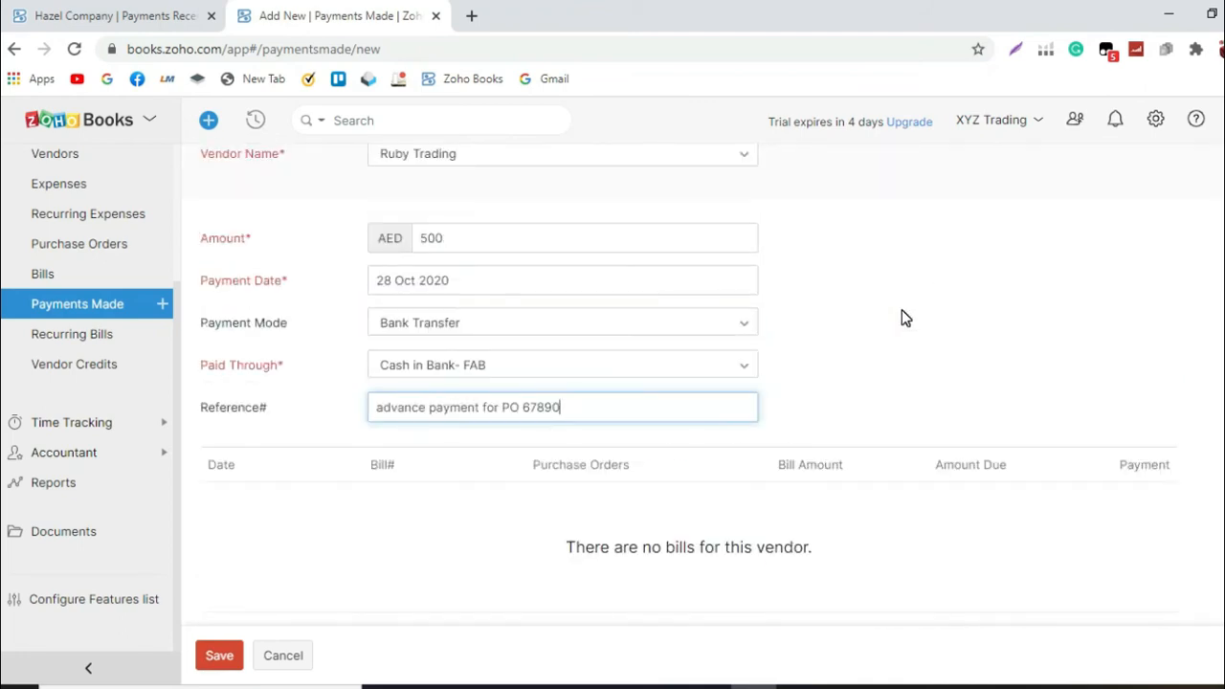
scroll(899, 317, up, 1)
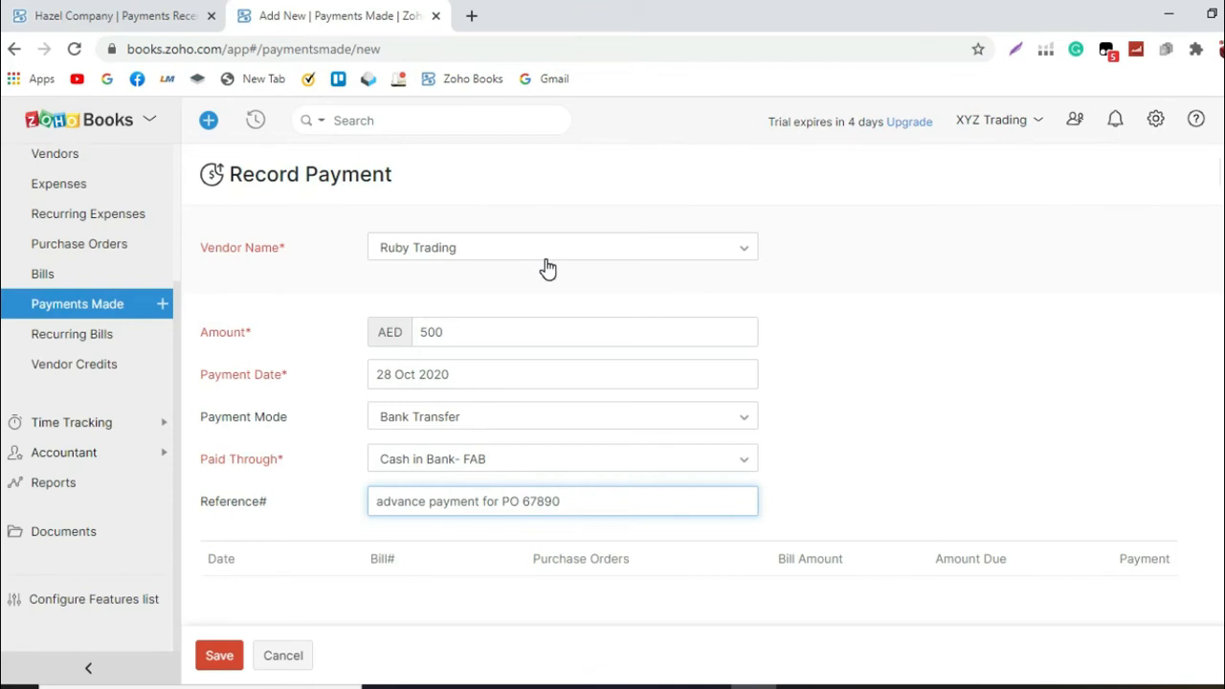
scroll(564, 270, down, 1)
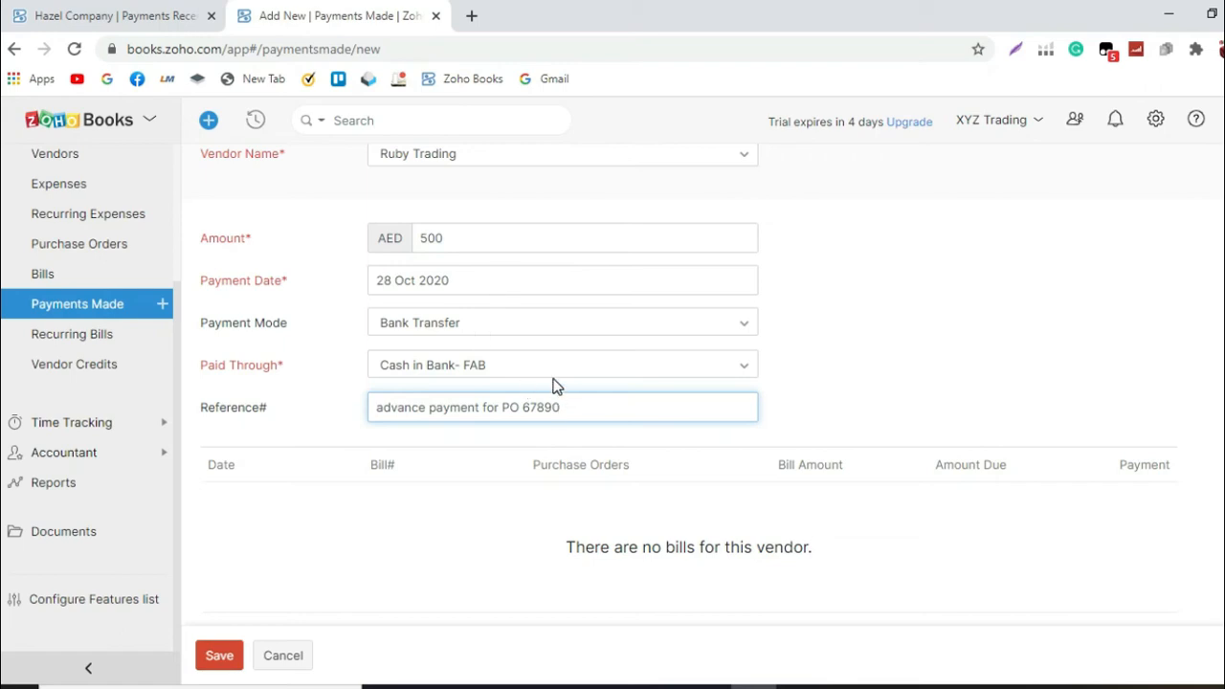
scroll(645, 383, up, 1)
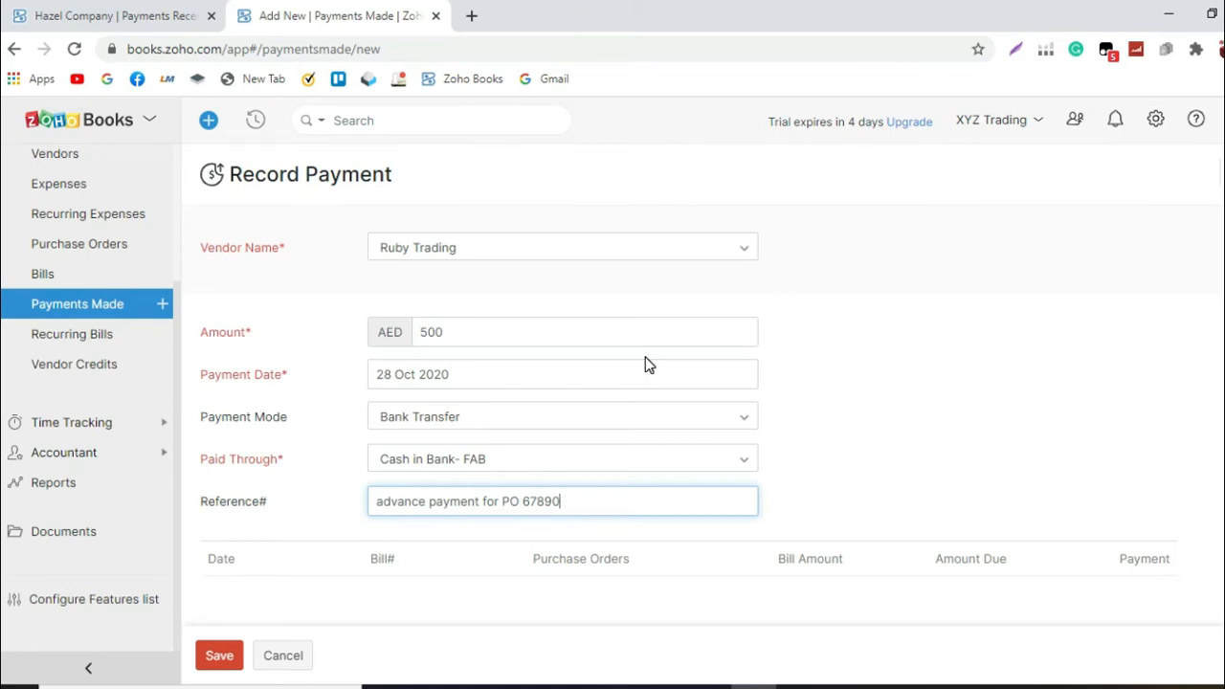
scroll(649, 362, down, 3)
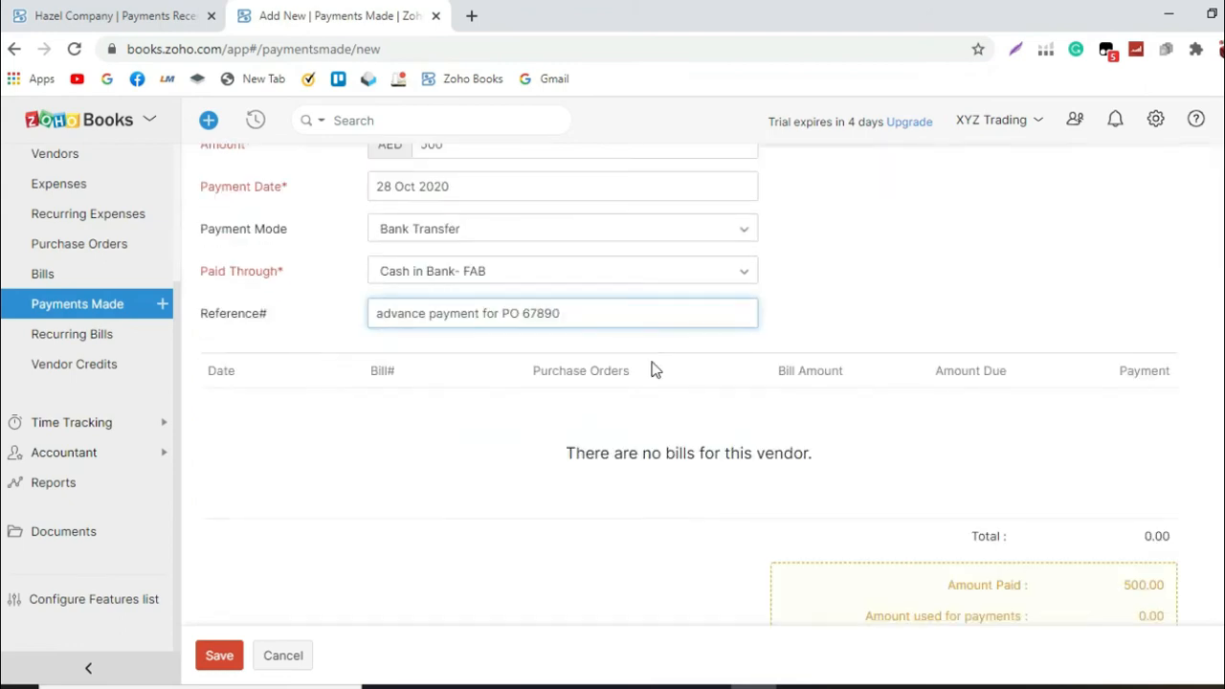
scroll(656, 366, up, 3)
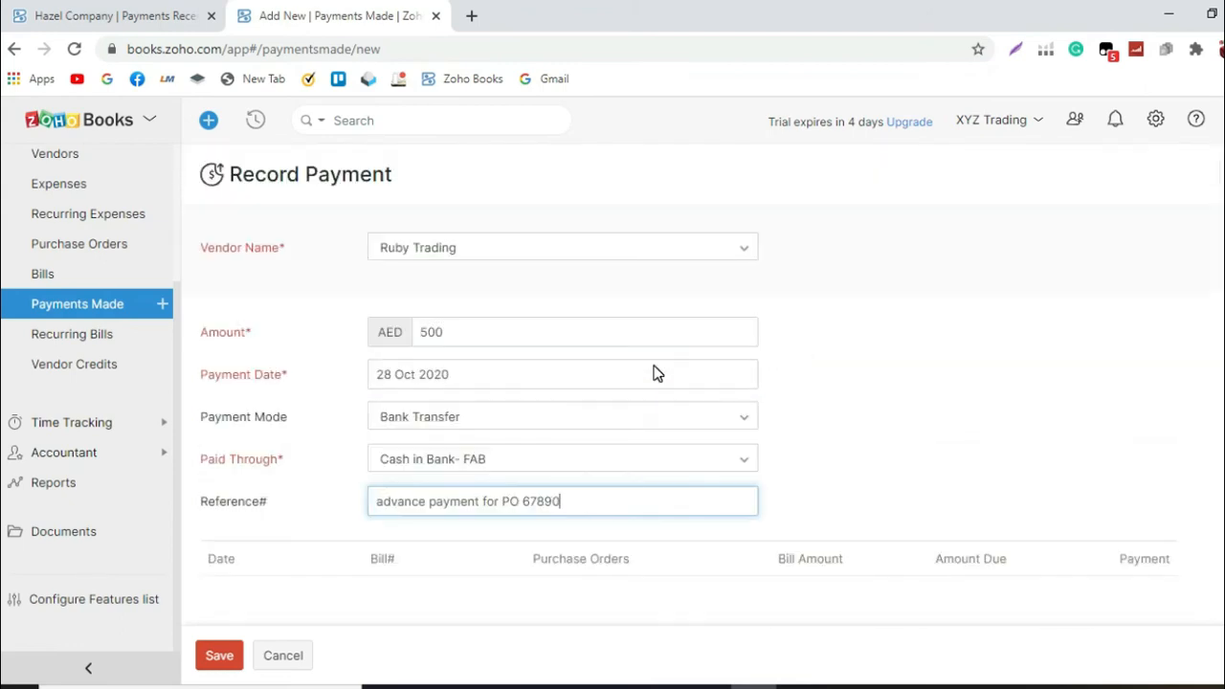
Step: Save the Ruby Trading payment and store the excess AED 500 as vendor credits in Cash Advances to Suppliers
click(231, 656)
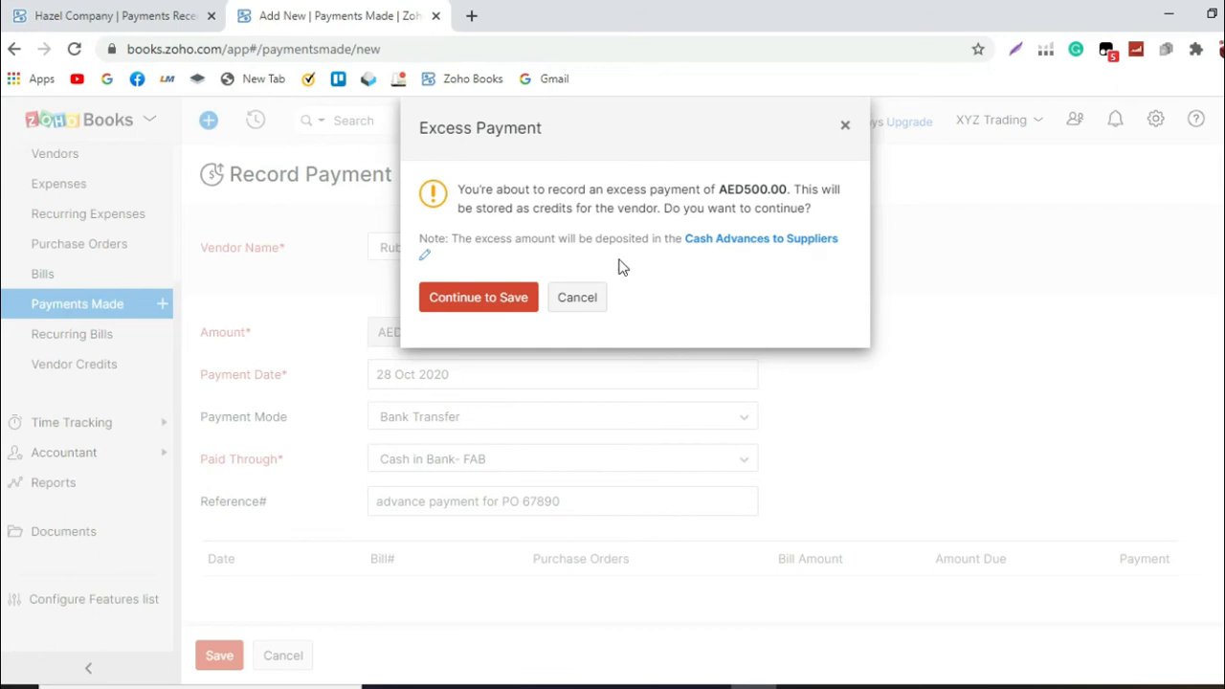
click(452, 297)
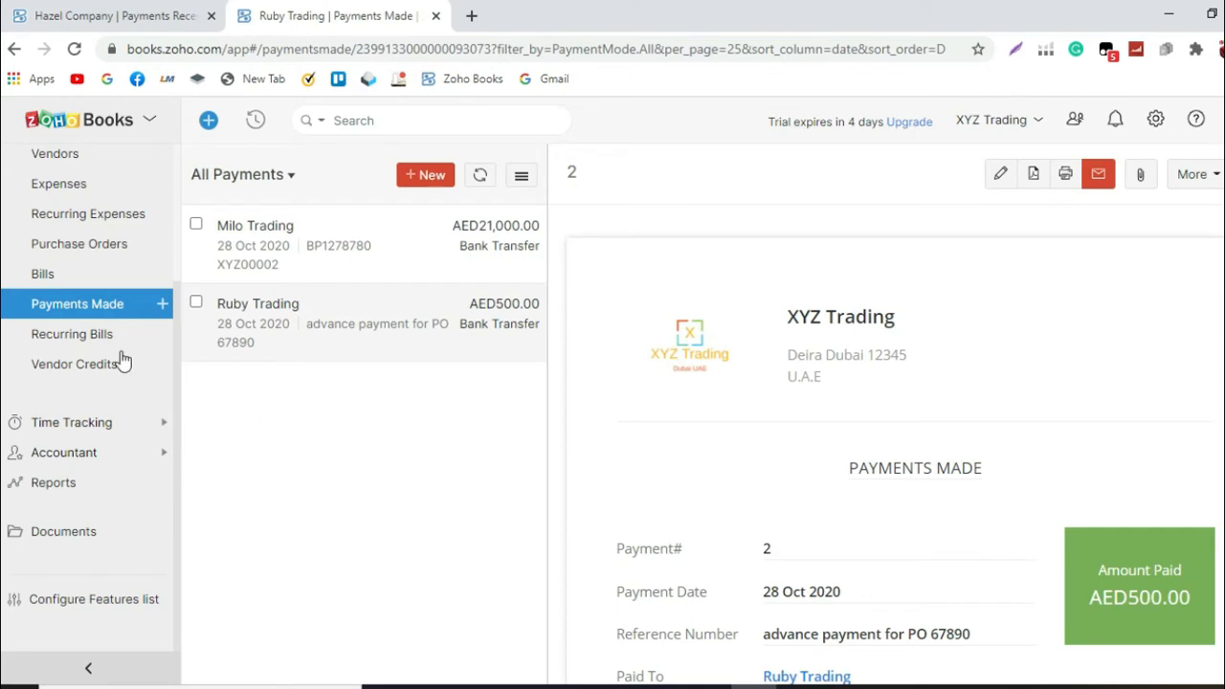
Step: Open the AED 400 payment received from Secret Boutique for editing
scroll(123, 355, up, 2)
click(79, 284)
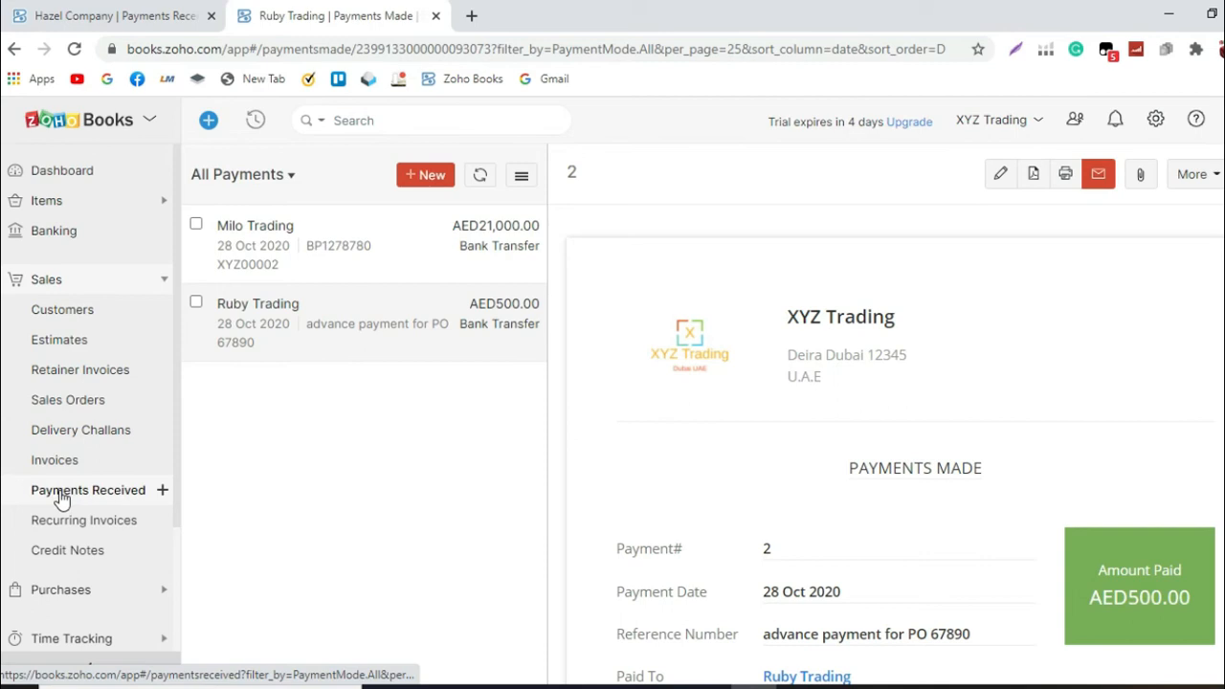
click(64, 494)
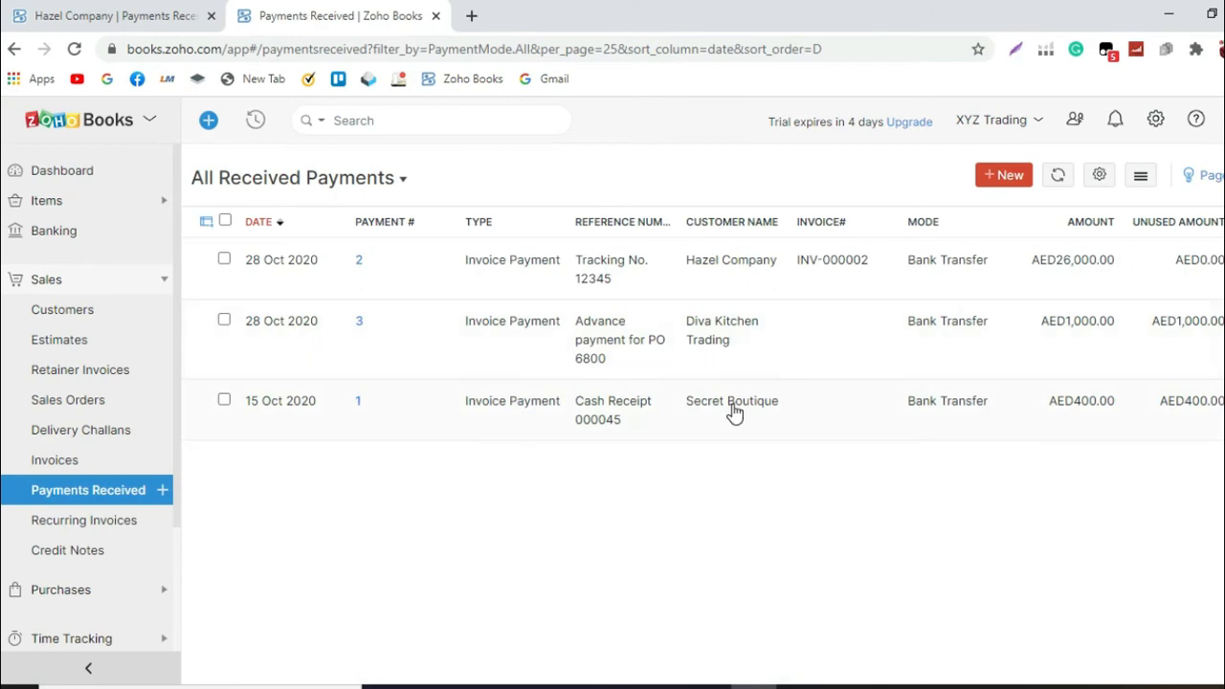
click(734, 412)
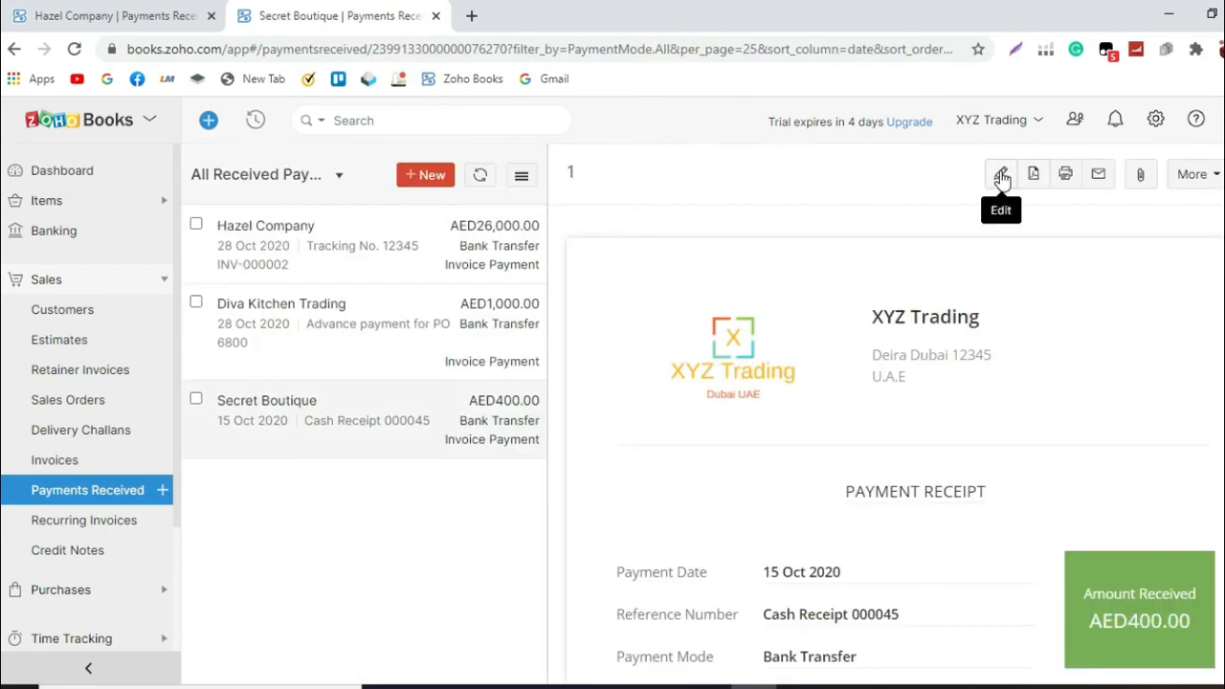
click(1001, 175)
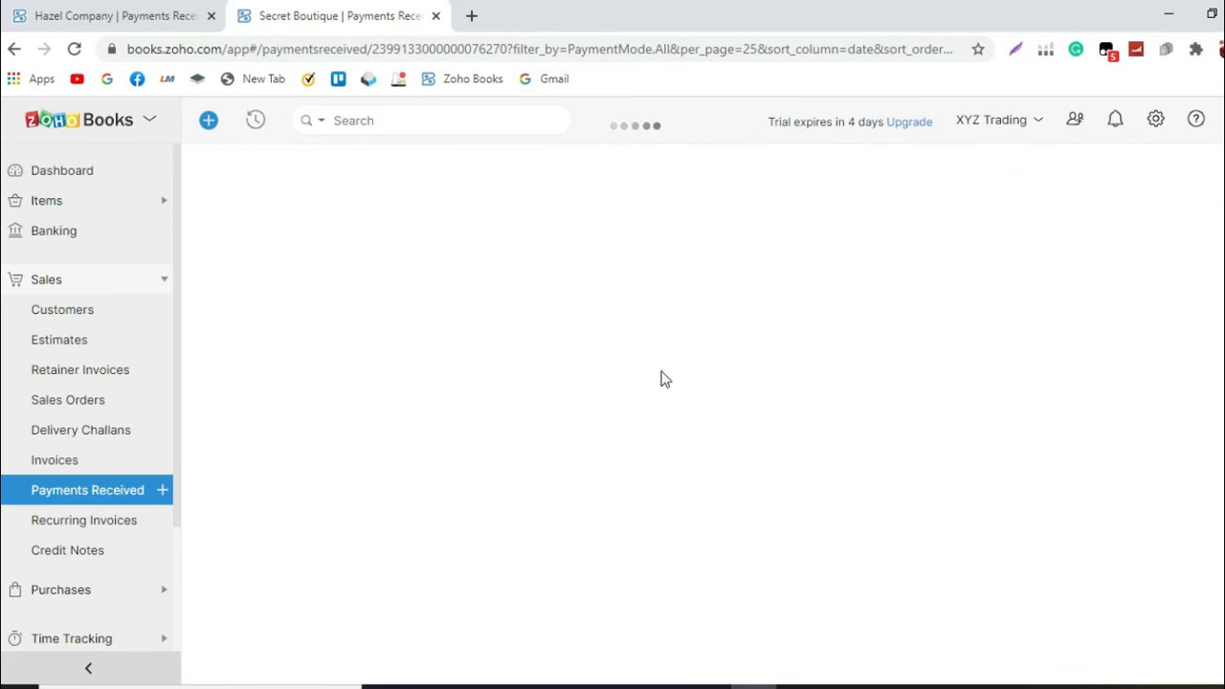
Step: Apply 400 of the Secret Boutique payment to unpaid invoice INV-000001 by copying its amount due
scroll(664, 366, down, 3)
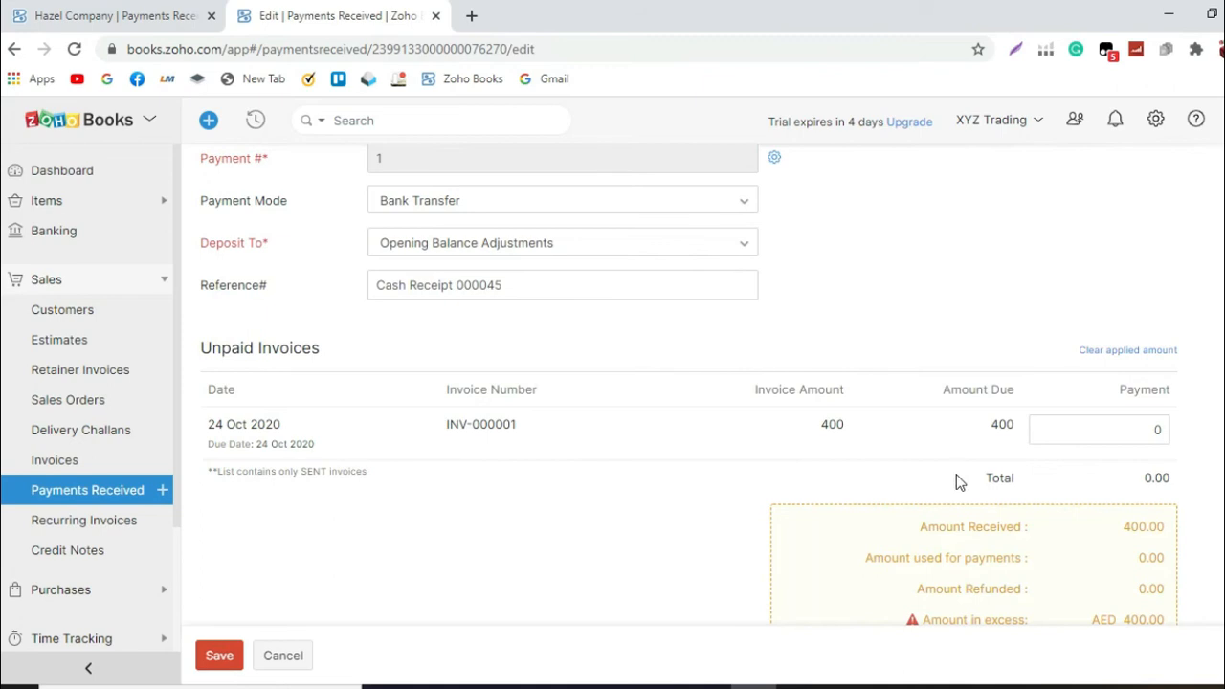
scroll(710, 445, up, 1)
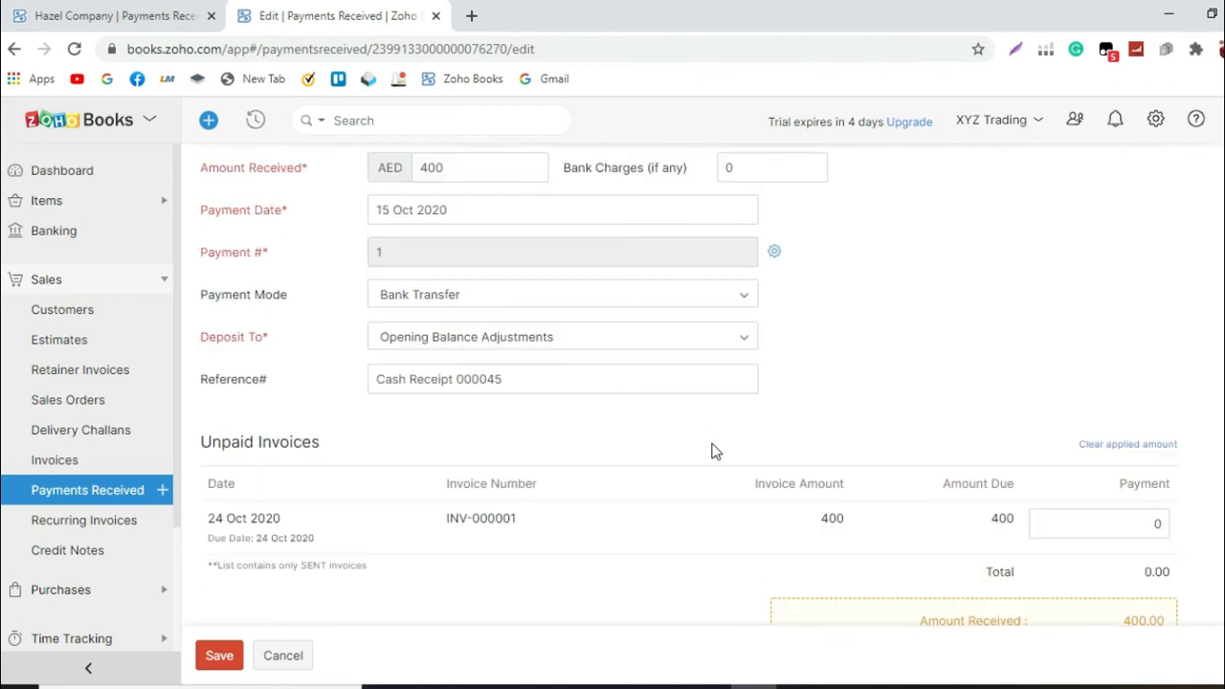
drag(992, 518, 1020, 518)
key(ctrl+c)
click(1156, 522)
key(ctrl+v)
click(1052, 359)
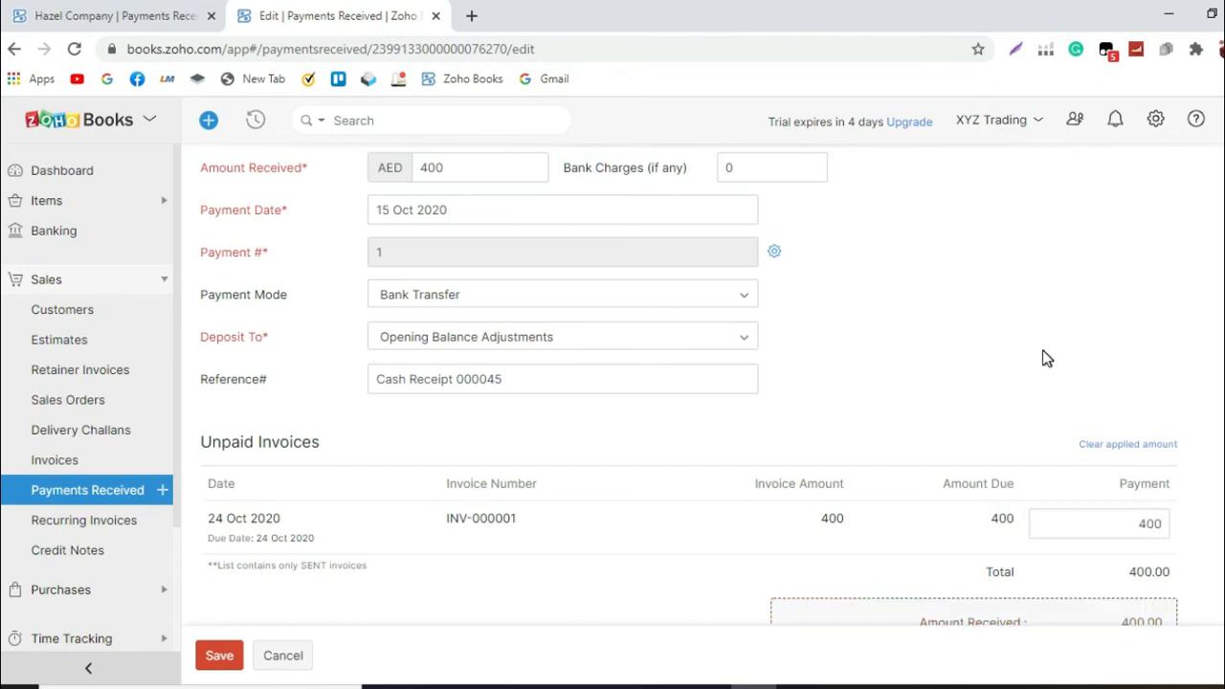
Step: Check the applied and excess amounts of the Secret Boutique payment and save the edited payment
scroll(1043, 359, down, 2)
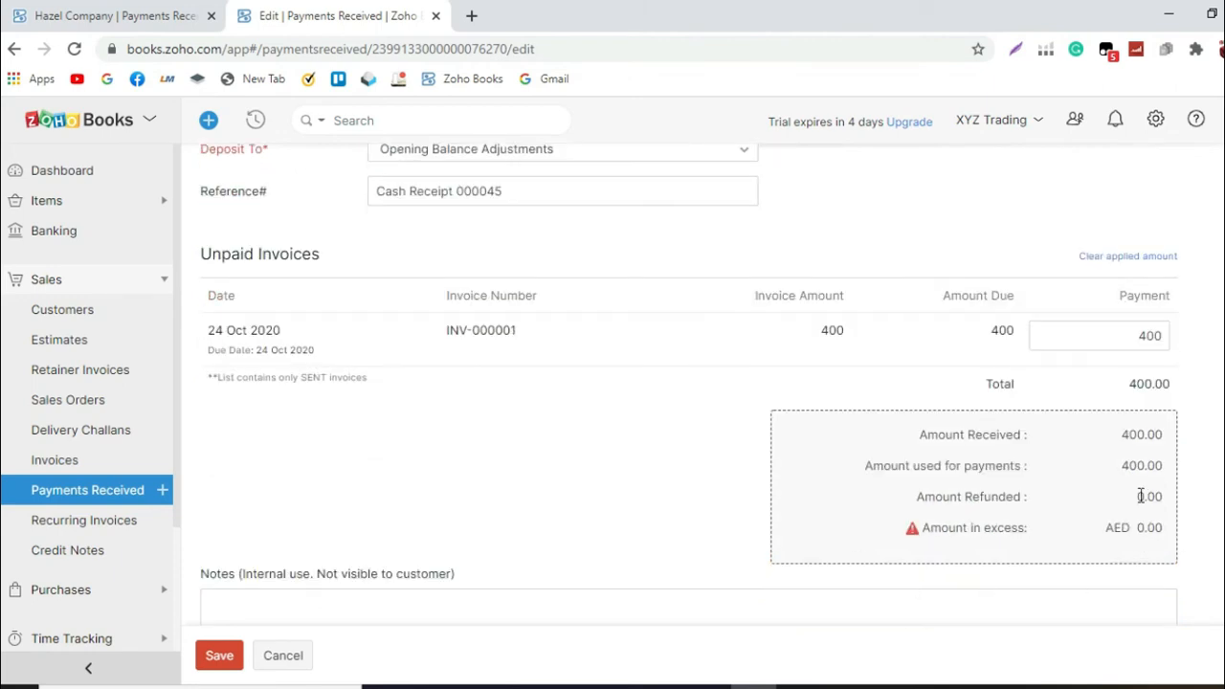
scroll(995, 567, up, 2)
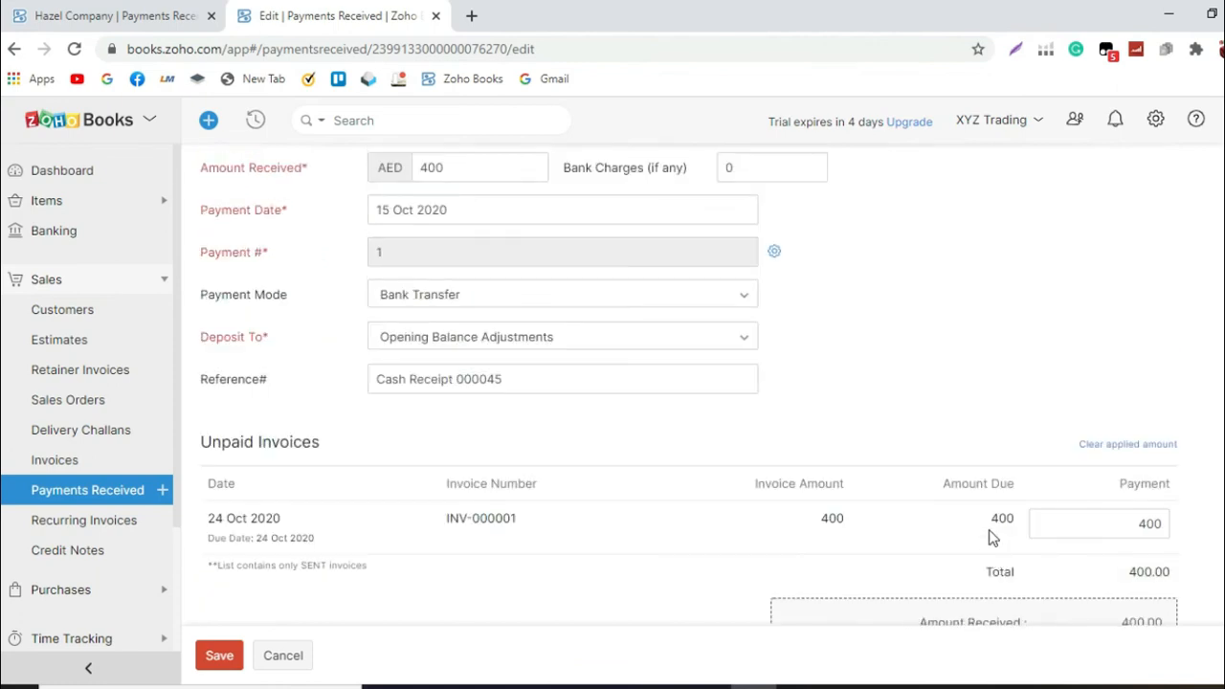
scroll(990, 505, up, 2)
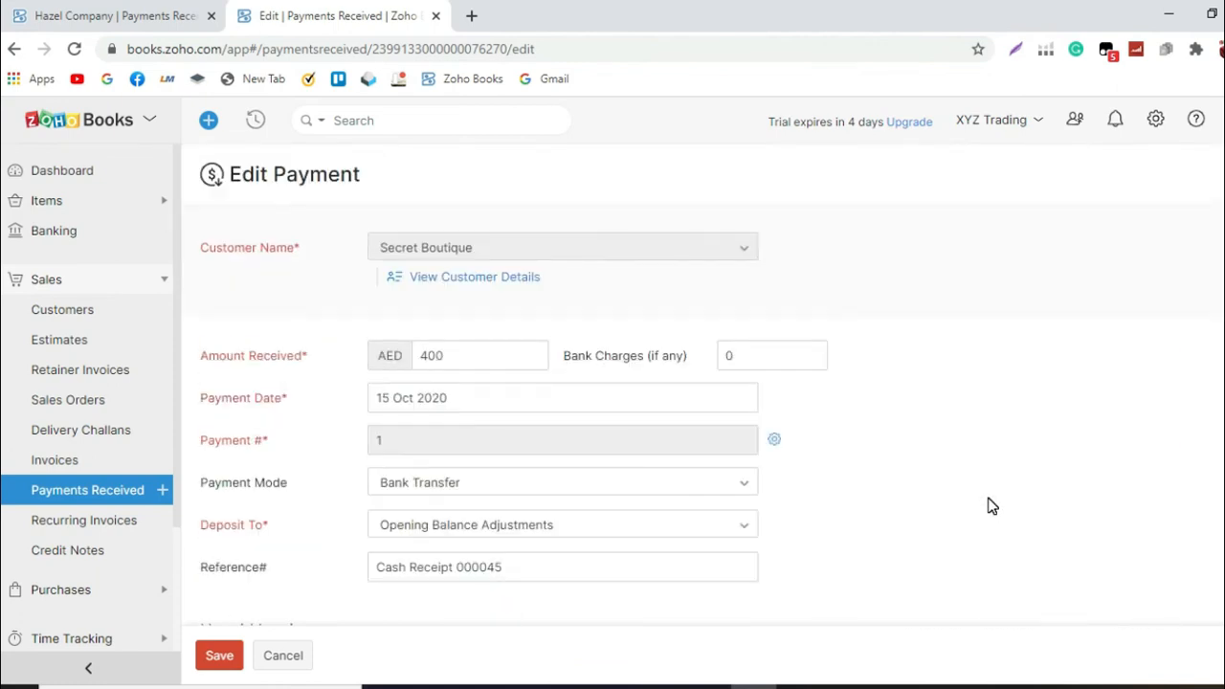
scroll(992, 505, down, 4)
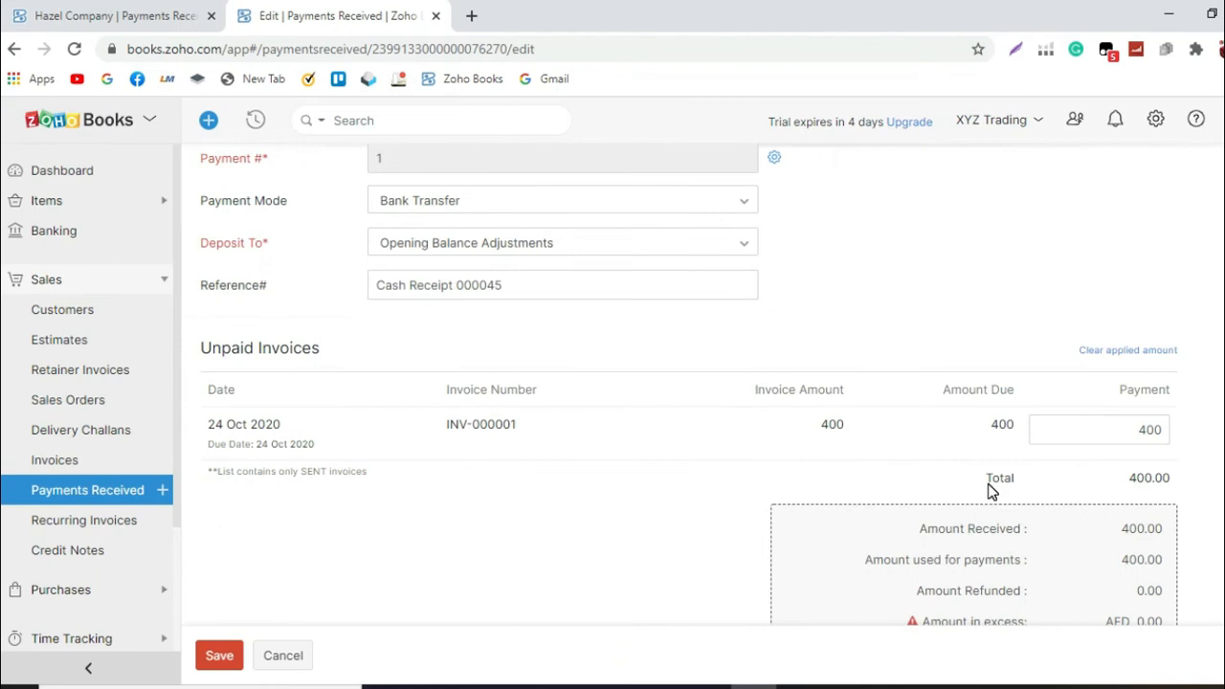
click(211, 654)
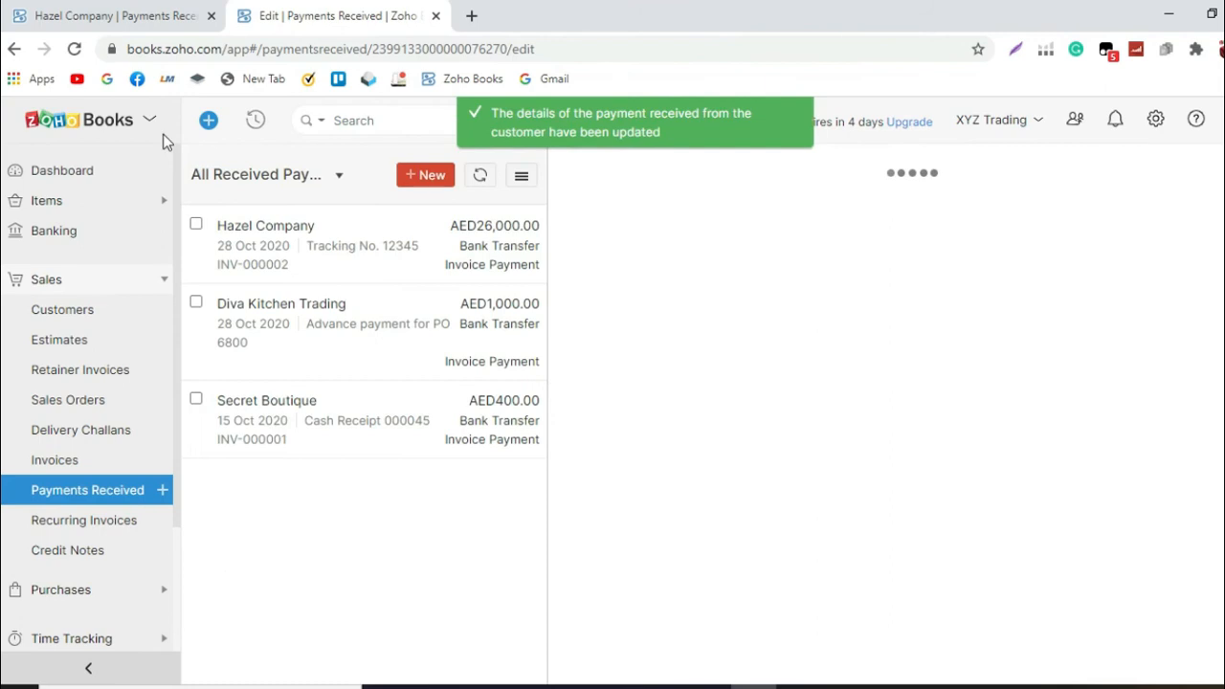
Step: Switch to the other Zoho Books browser tab and view the list of all invoices with their statuses
click(107, 9)
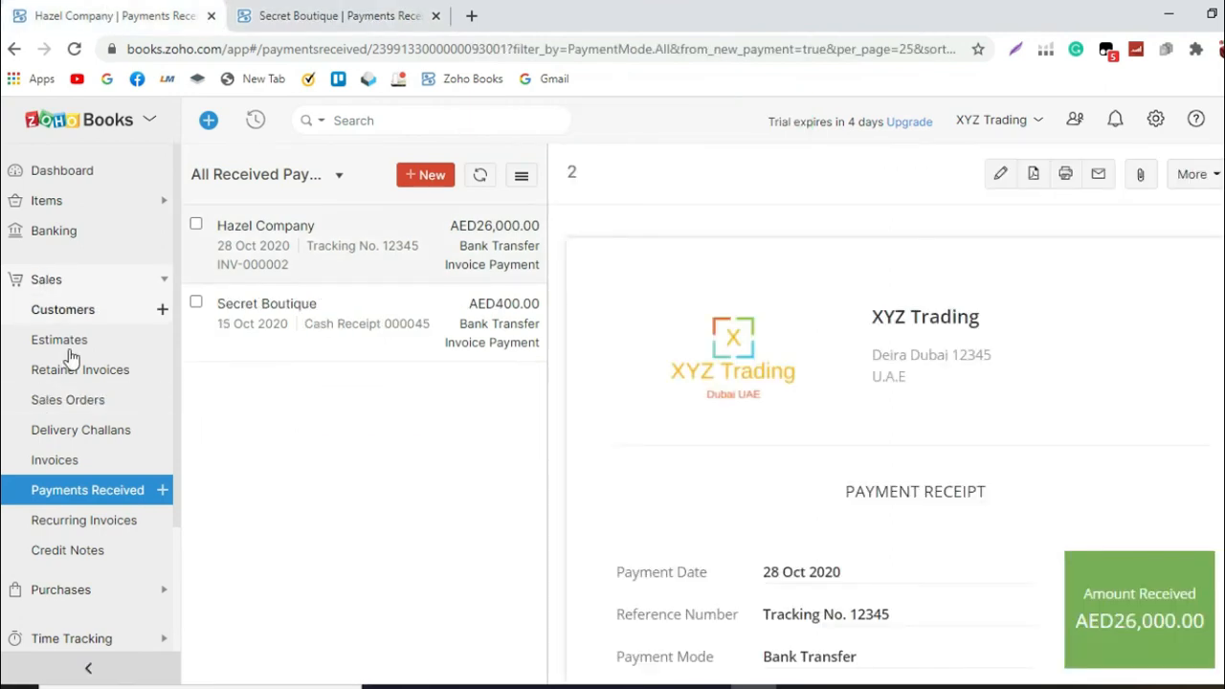
click(74, 459)
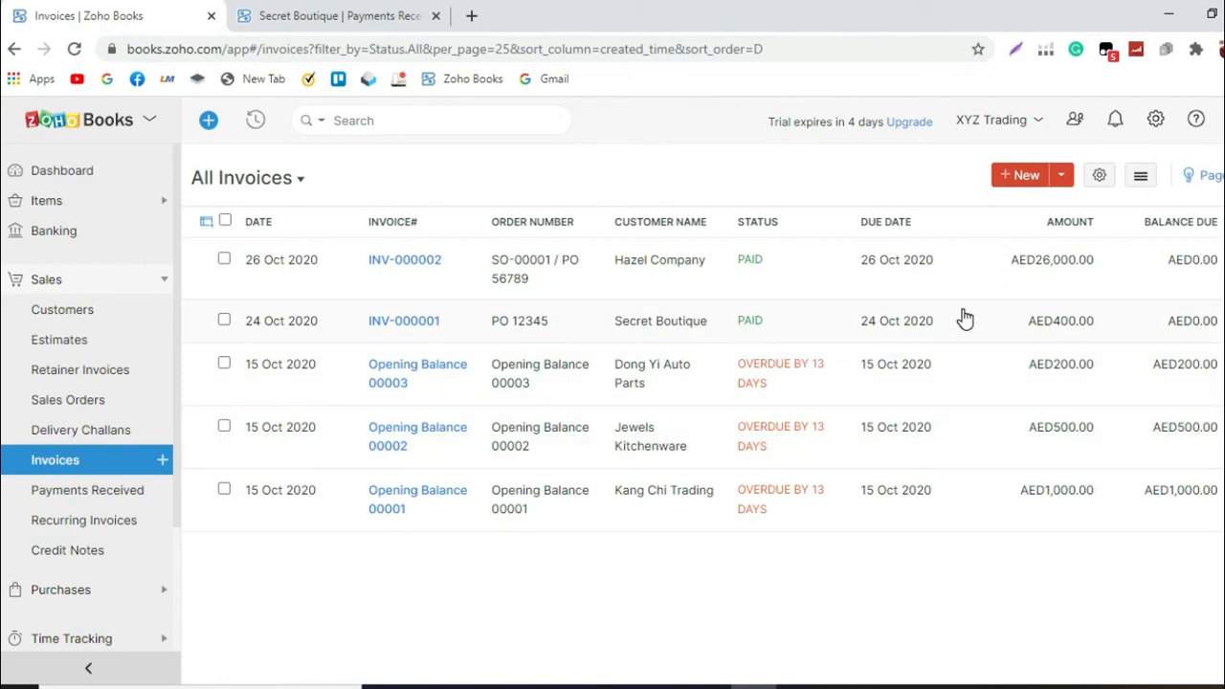
Step: Open Secret Boutique's invoice INV-000001 and examine its received payment, balance due and line items
click(965, 318)
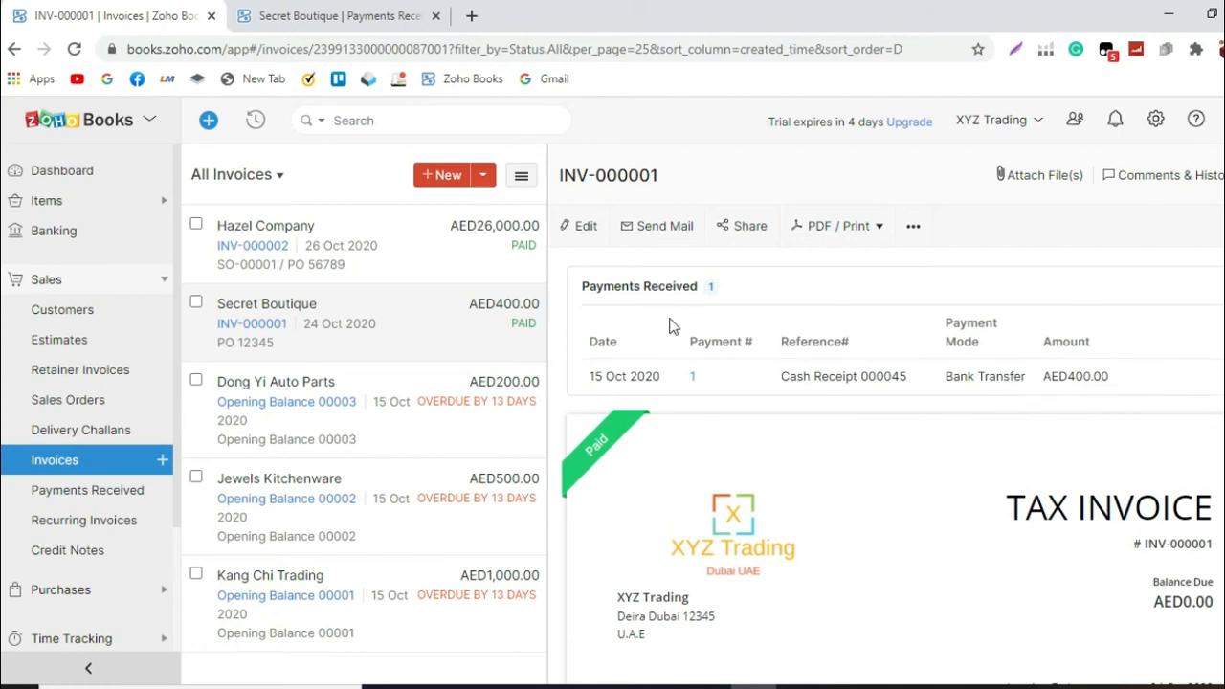
scroll(655, 368, down, 1)
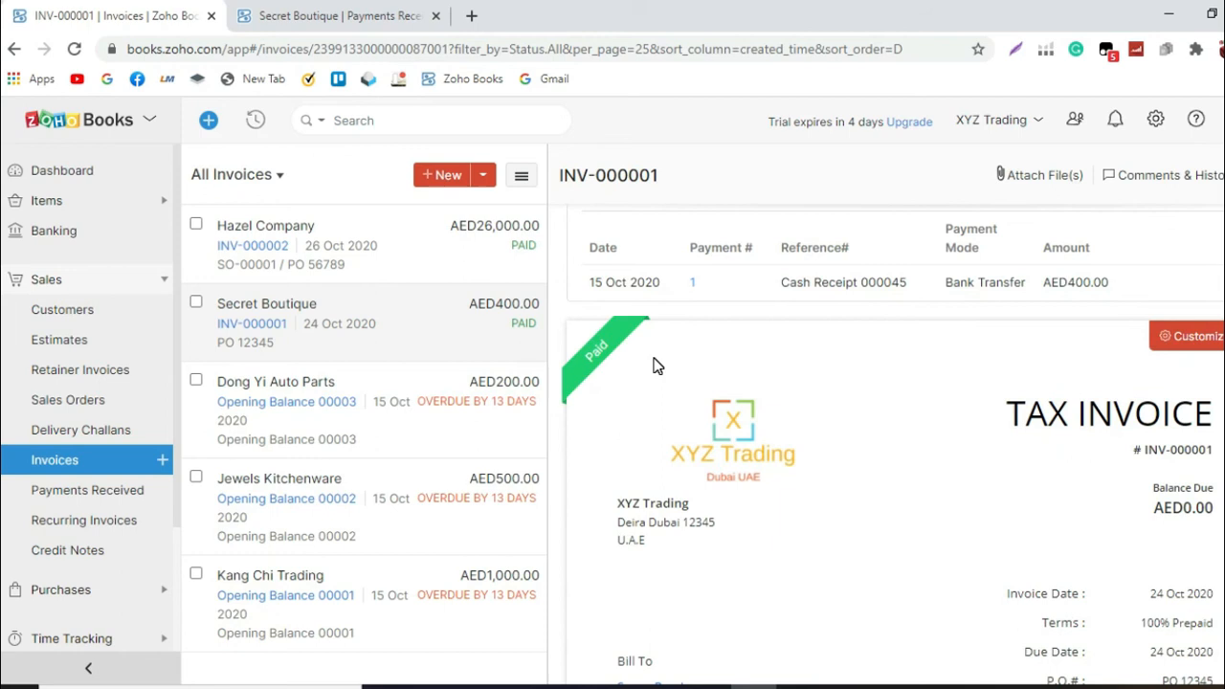
scroll(1137, 486, down, 1)
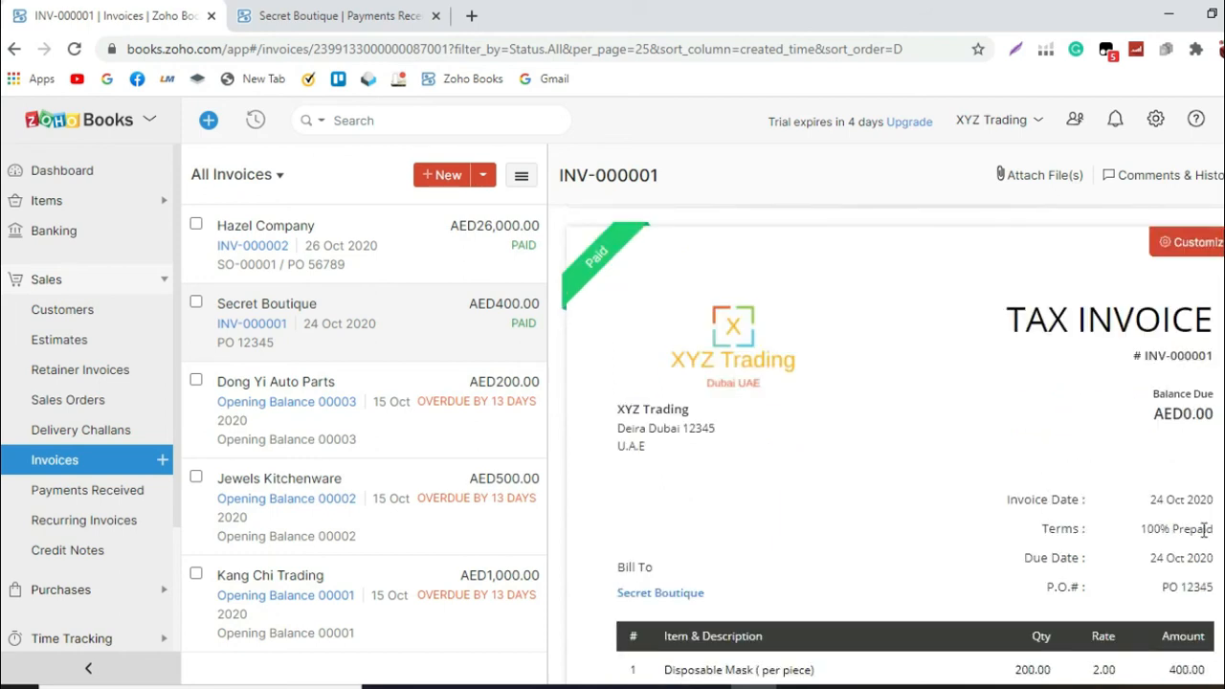
scroll(1148, 490, down, 1)
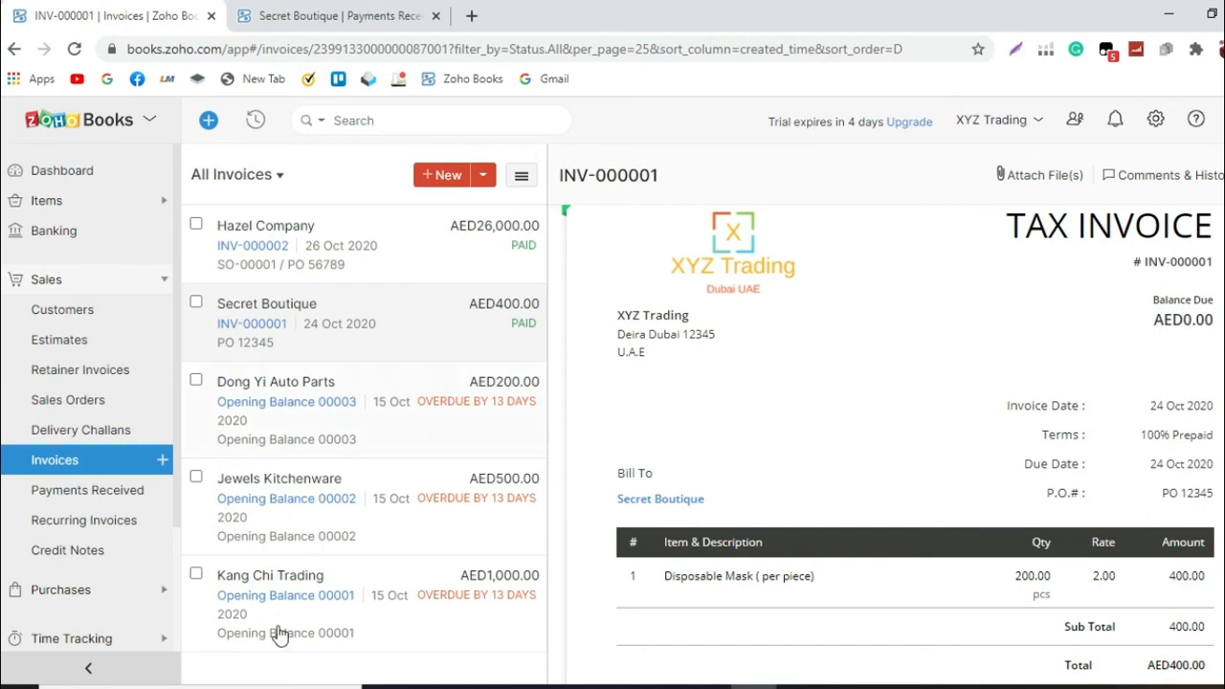
Step: View the payments made to vendors, including unused amounts, and the list of all bills with their statuses
click(90, 593)
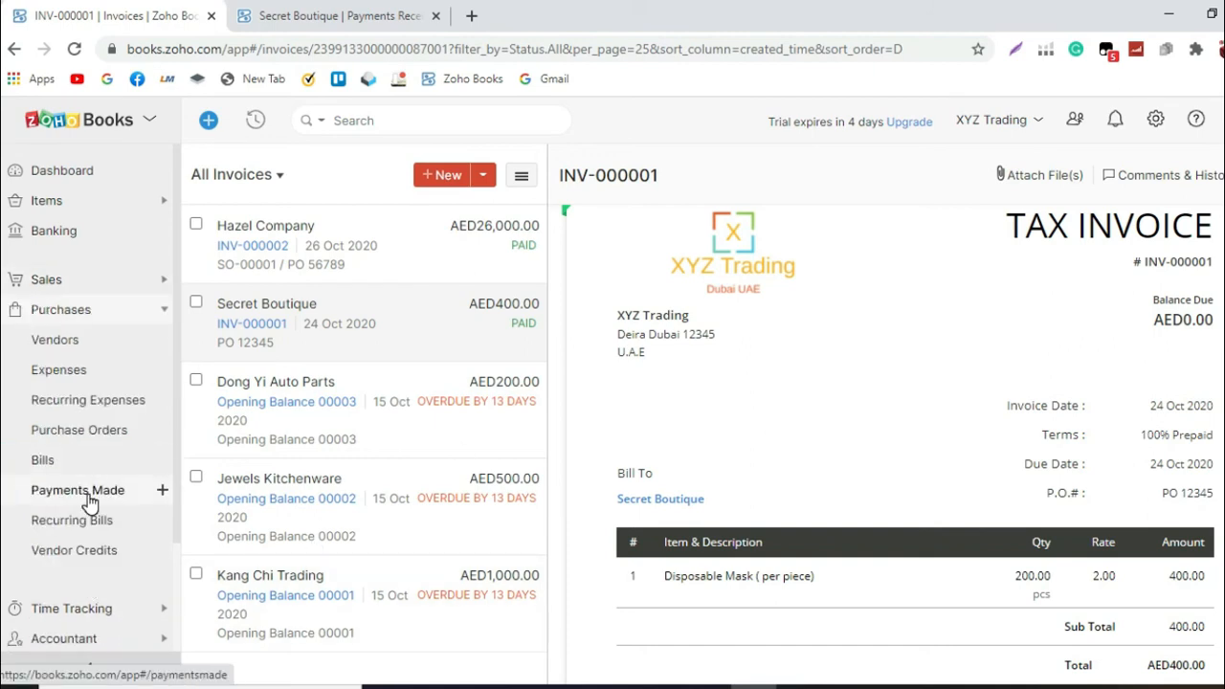
click(91, 502)
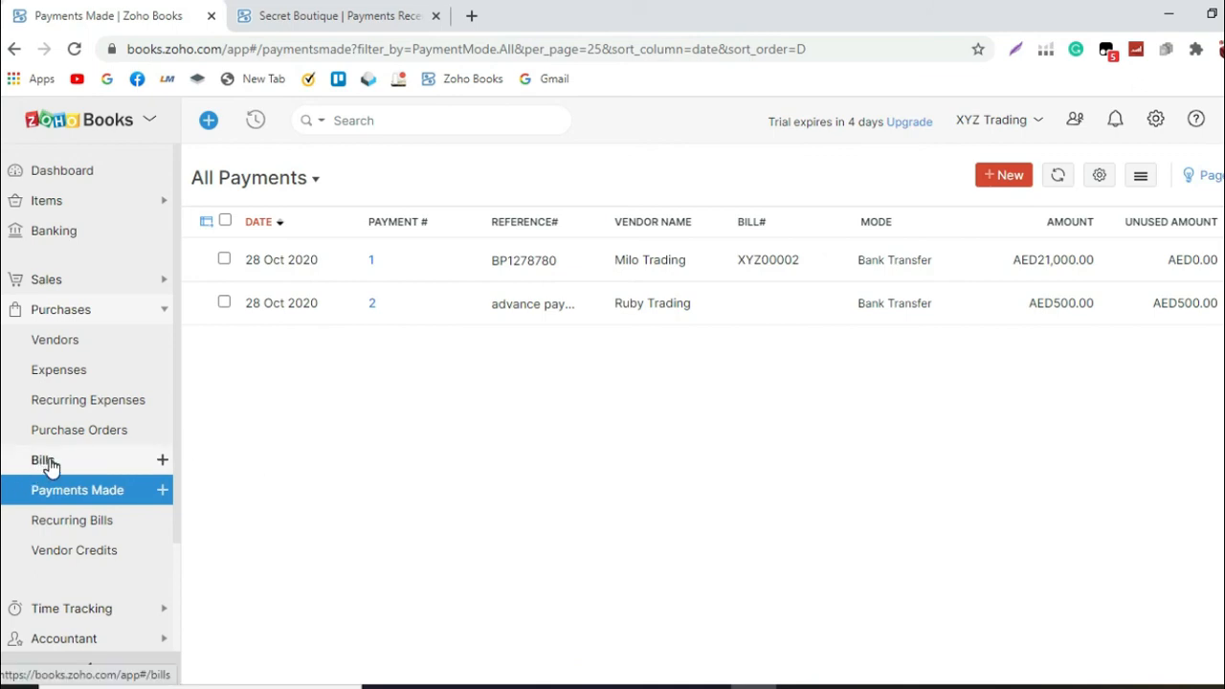
click(47, 464)
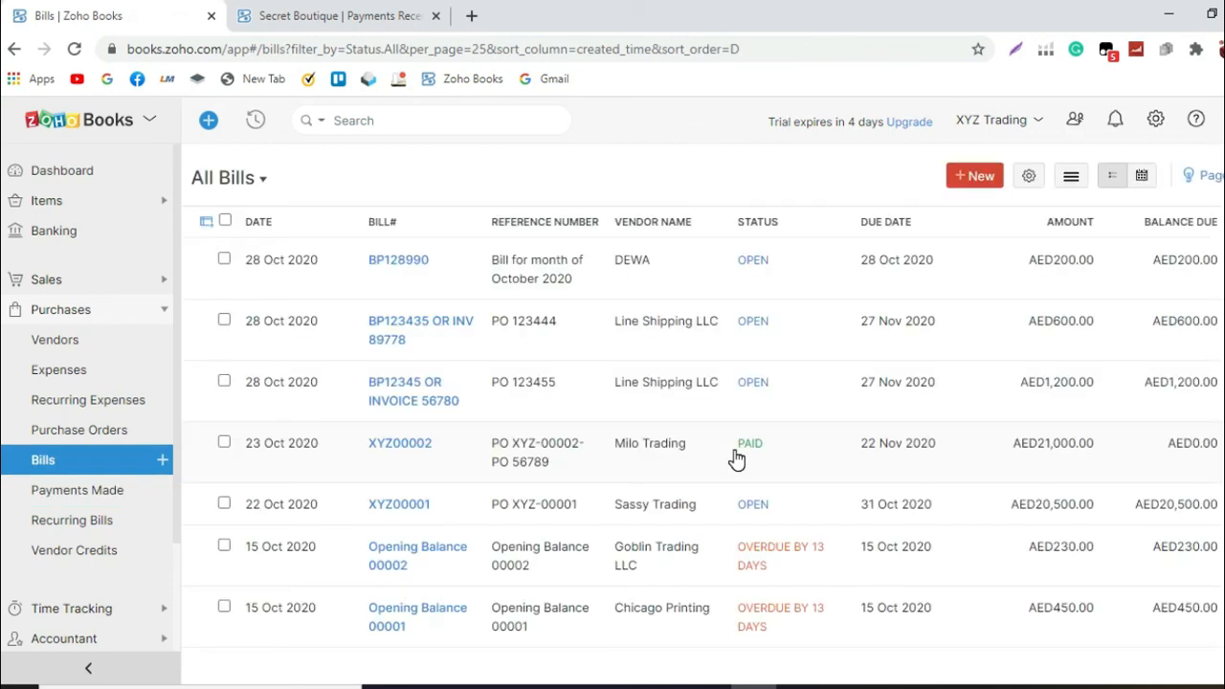
Step: Start a new bill for the vendor Ruby Trading
click(994, 180)
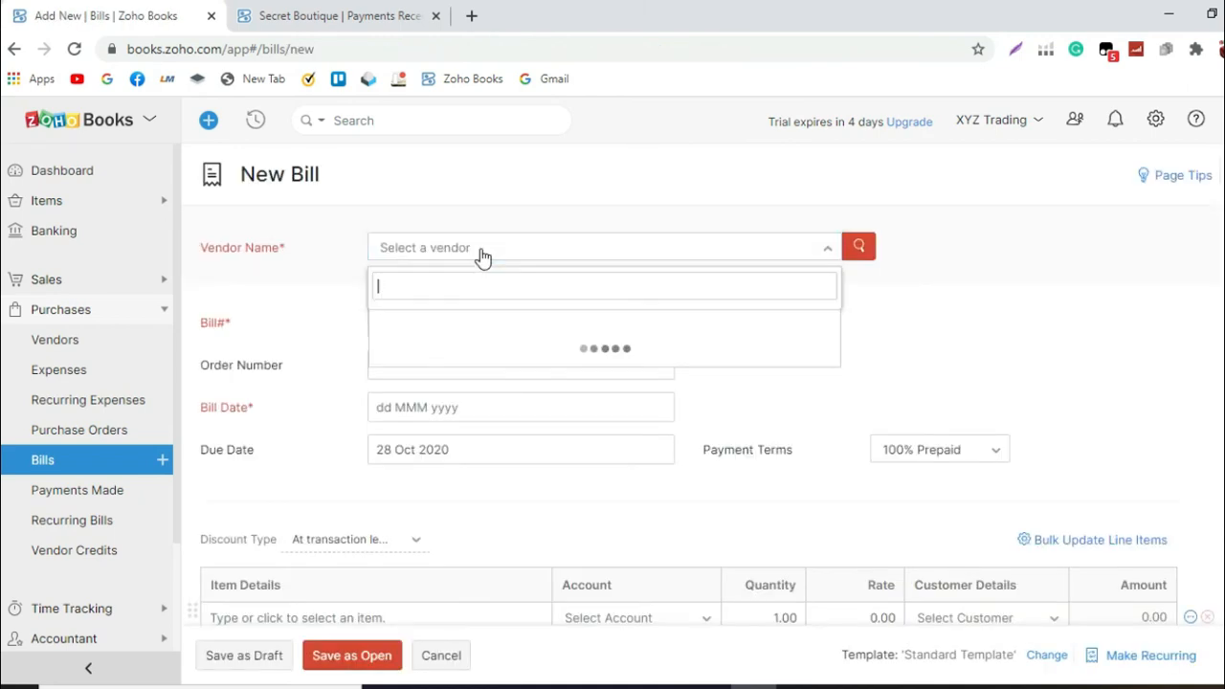
scroll(496, 478, down, 1)
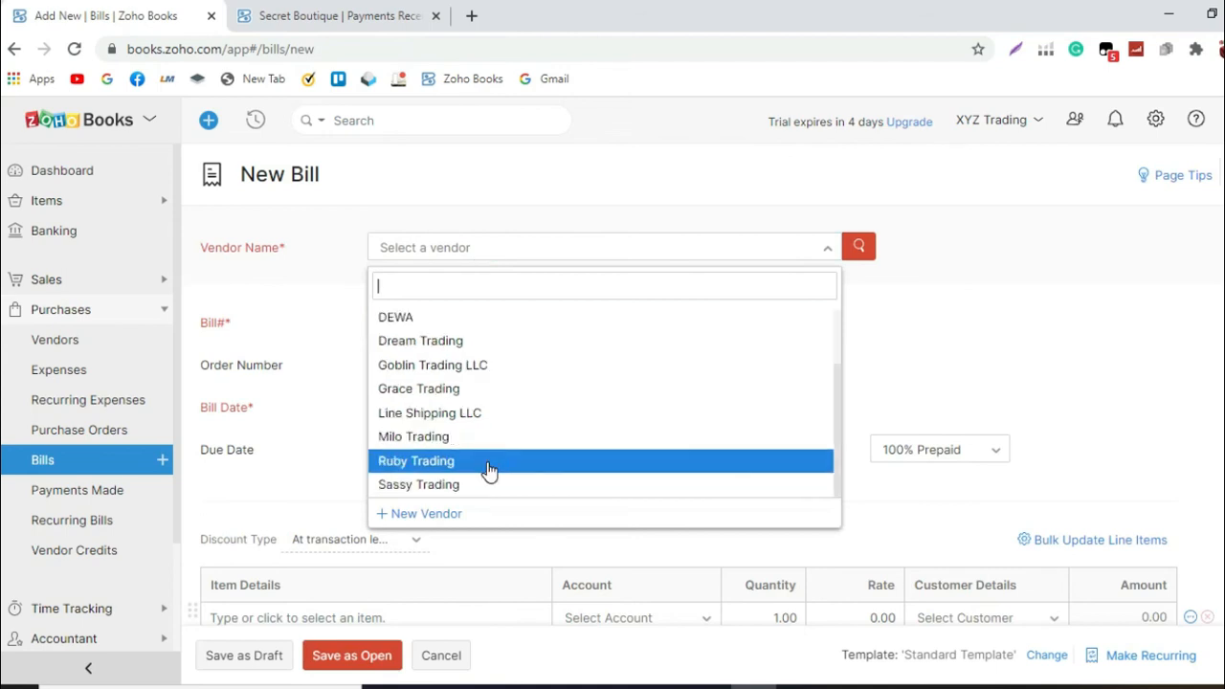
click(488, 463)
Step: Enter bill number BP8990, fill in the purchase order number and set the bill date to 01 Nov 2020
click(457, 320)
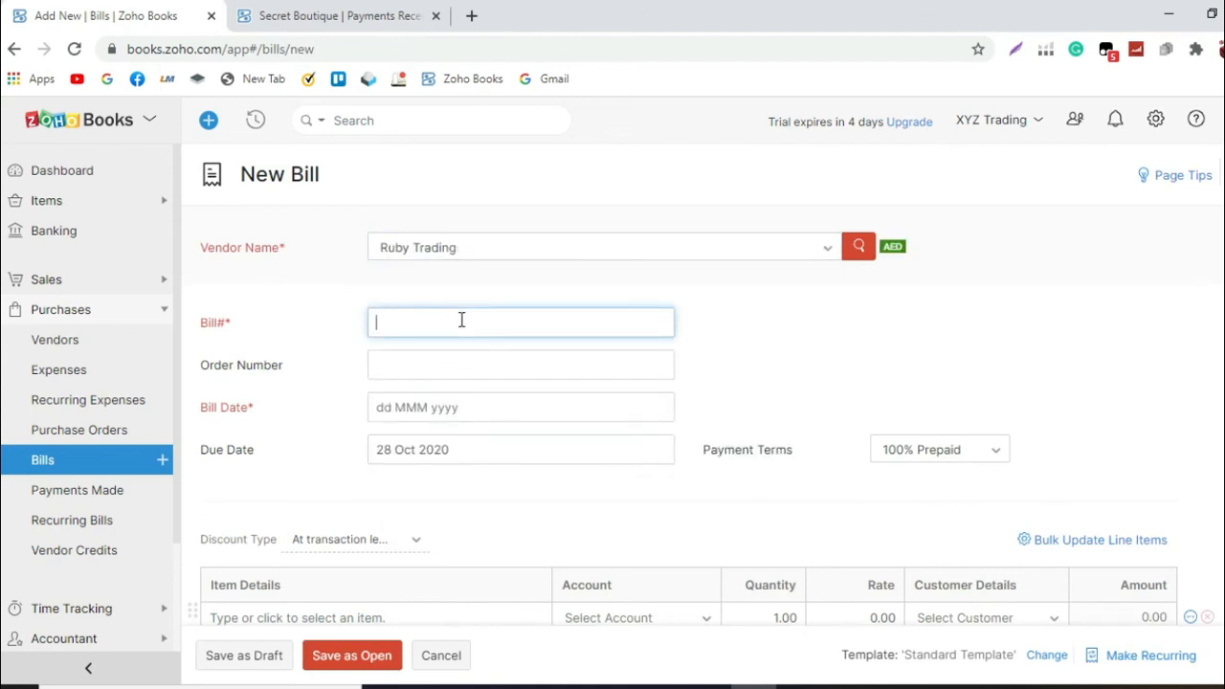
text(BP8990)
click(435, 354)
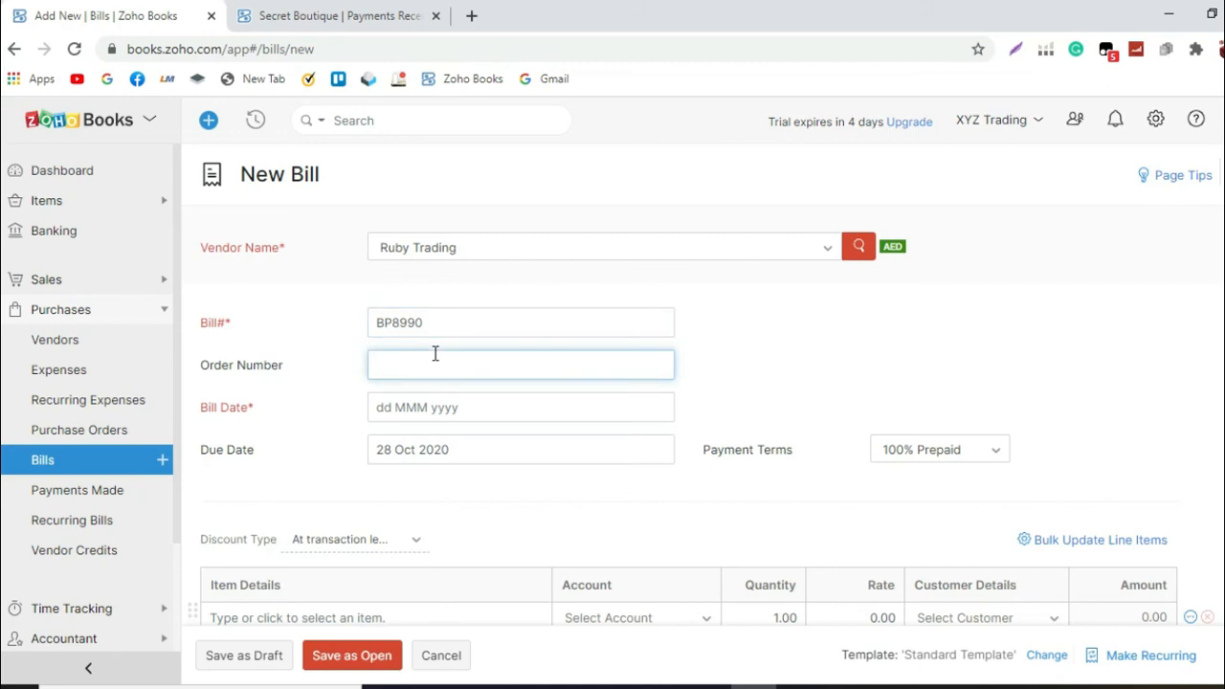
text(PO 56875)
click(466, 411)
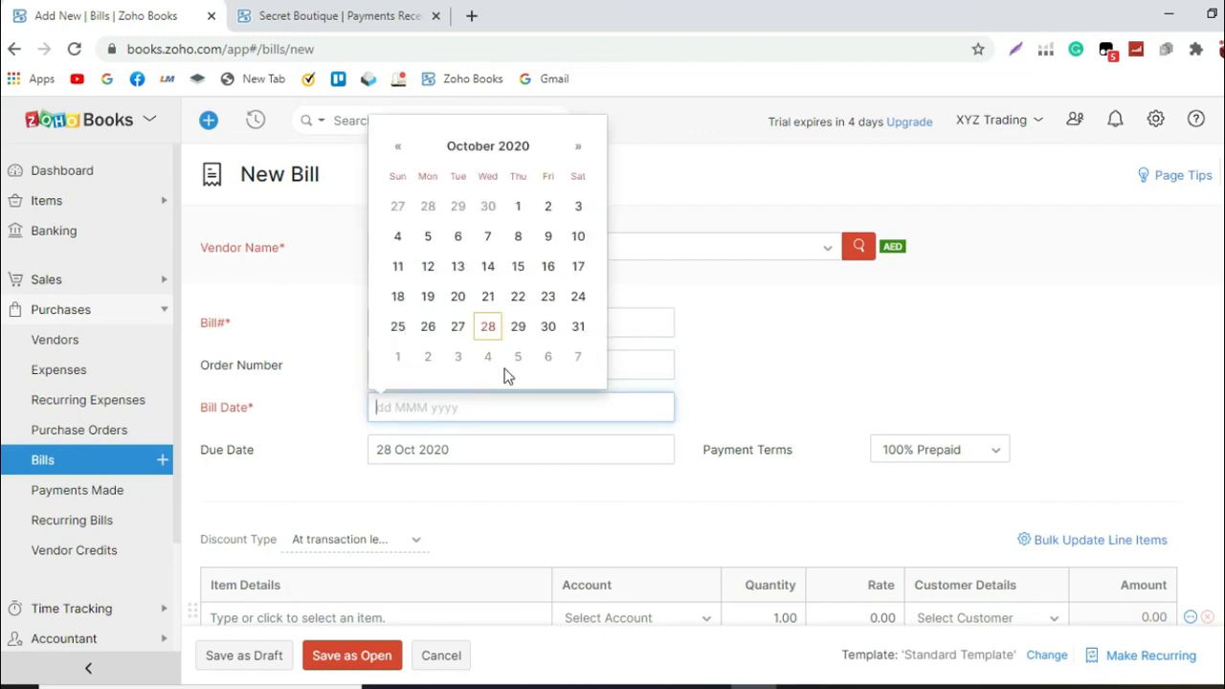
click(398, 356)
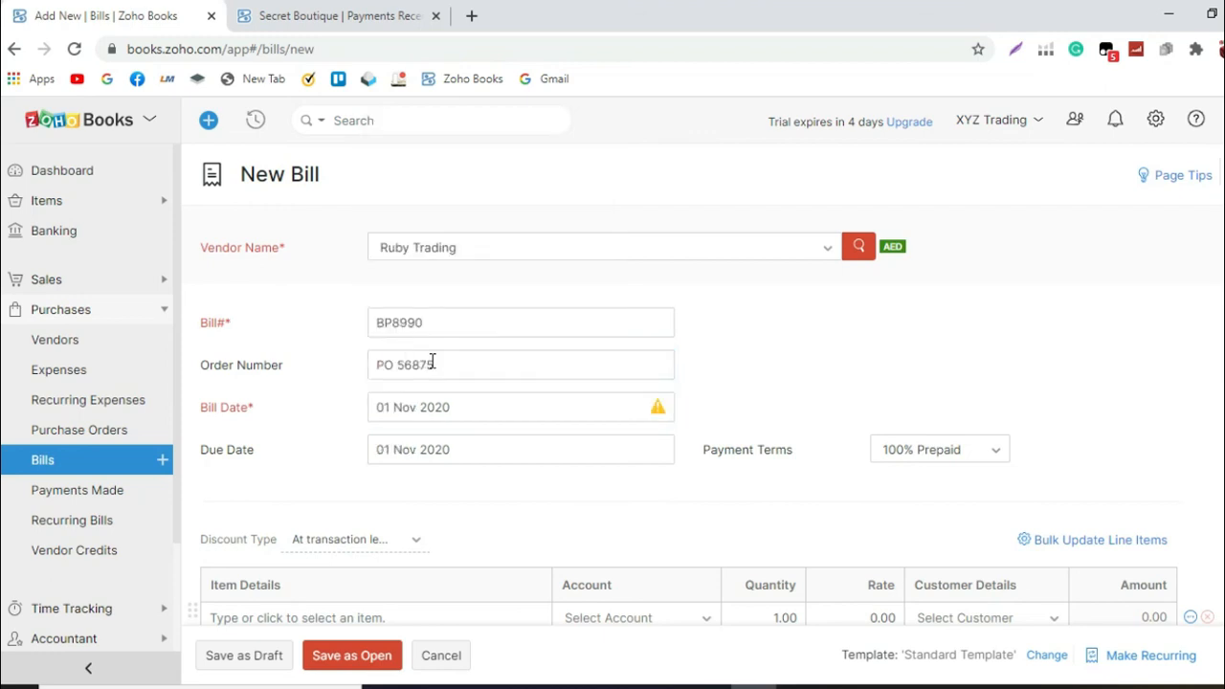
Step: Add Hand Soap as the bill's first line item with quantity 20 and rate 25
scroll(437, 358, down, 2)
click(394, 429)
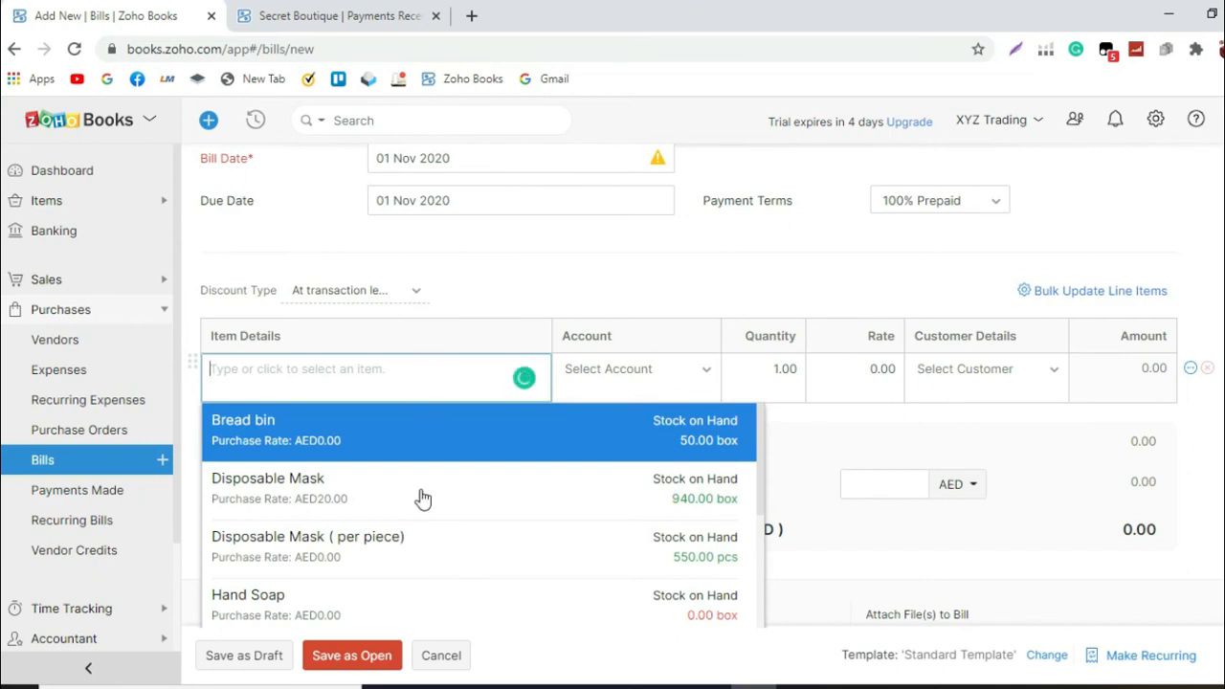
click(387, 612)
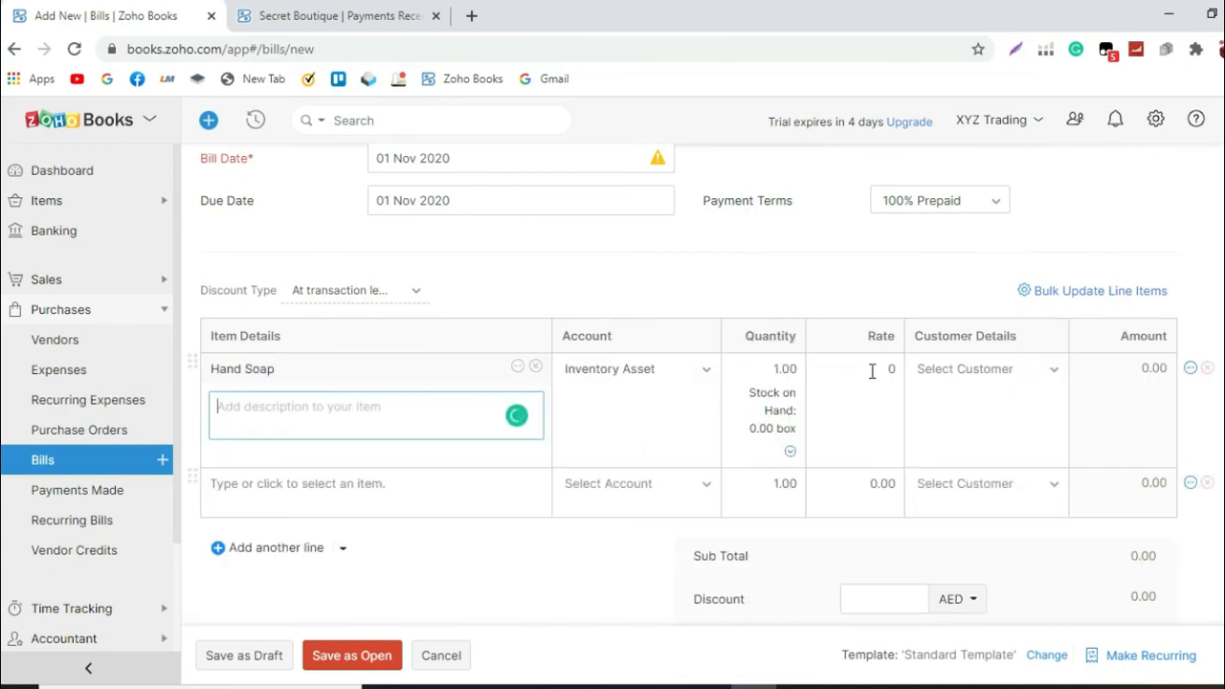
click(802, 377)
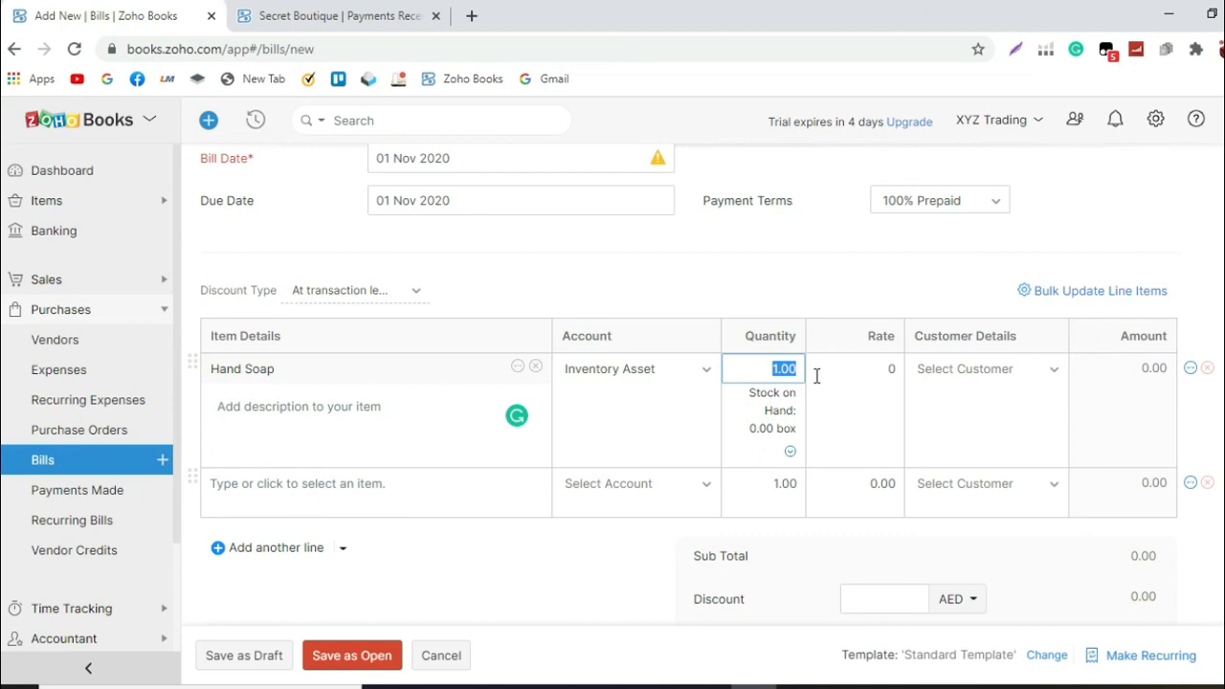
text(20)
key(Tab)
text(25)
click(935, 255)
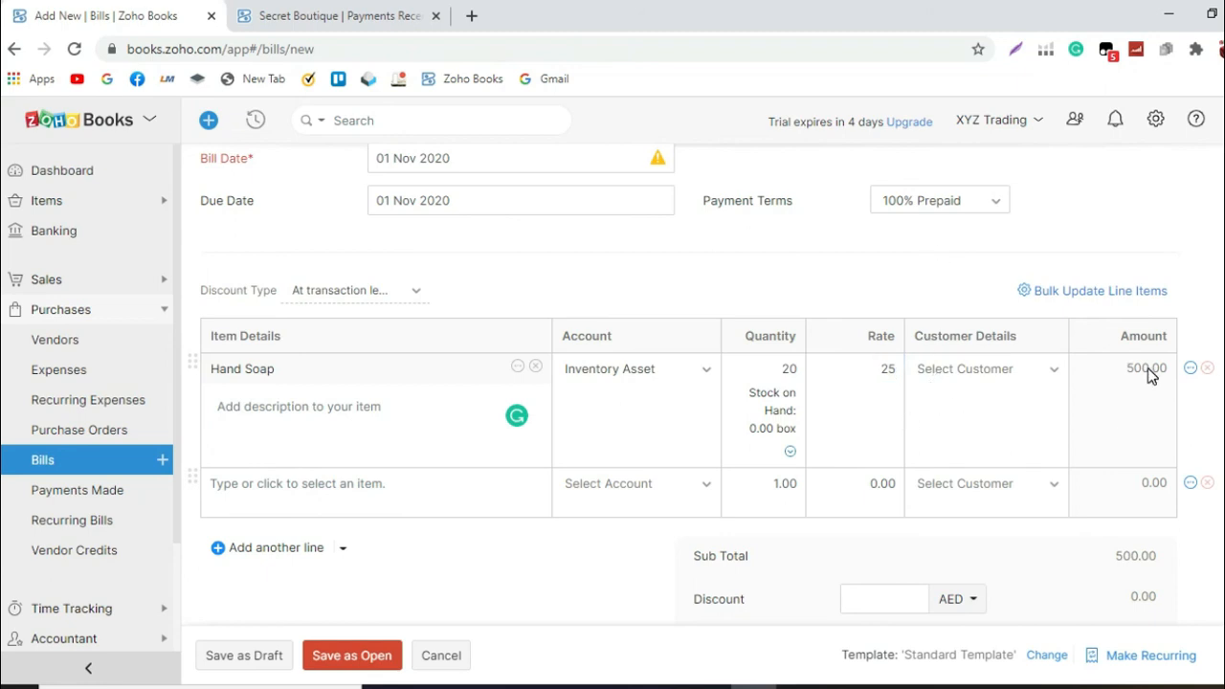
Step: Review the Ruby Trading bill's header details, line item and total, and save the bill as open
scroll(1113, 409, up, 1)
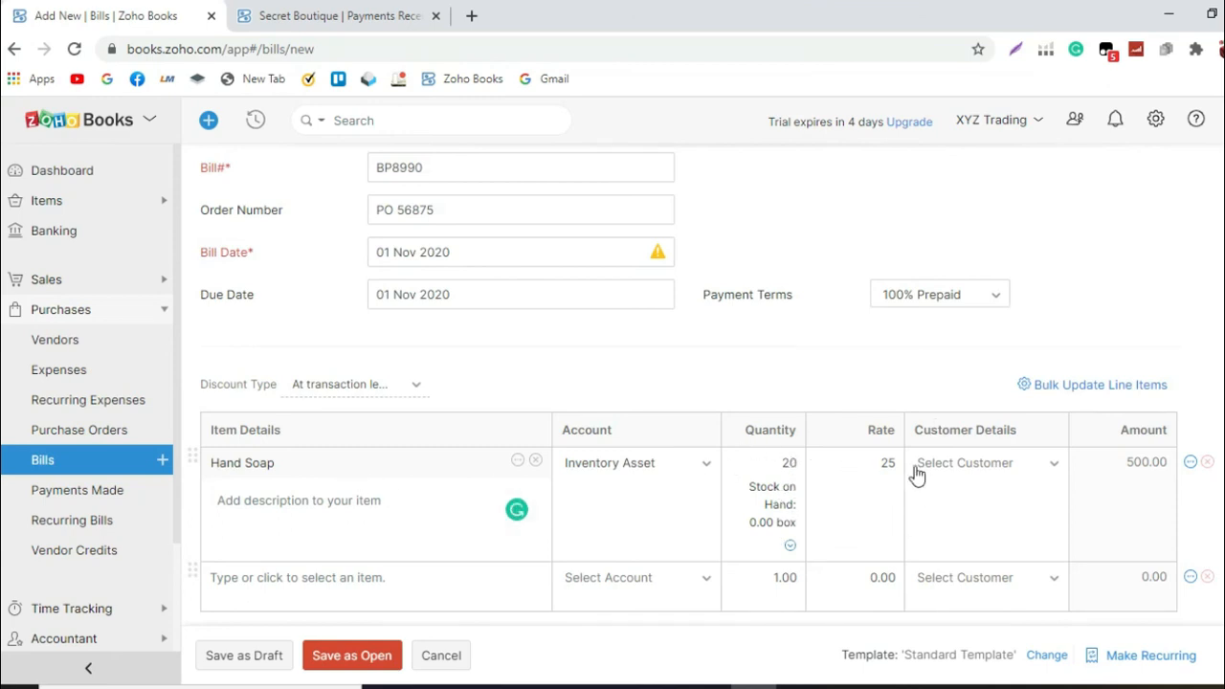
scroll(888, 445, down, 1)
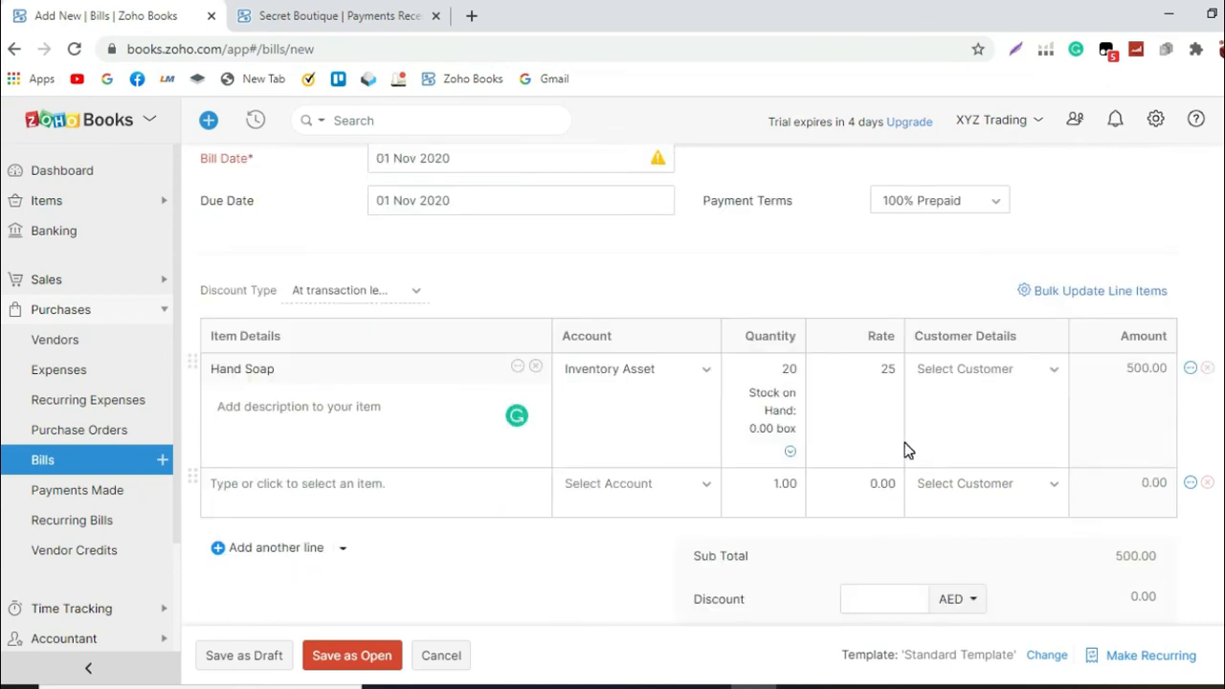
scroll(966, 445, down, 1)
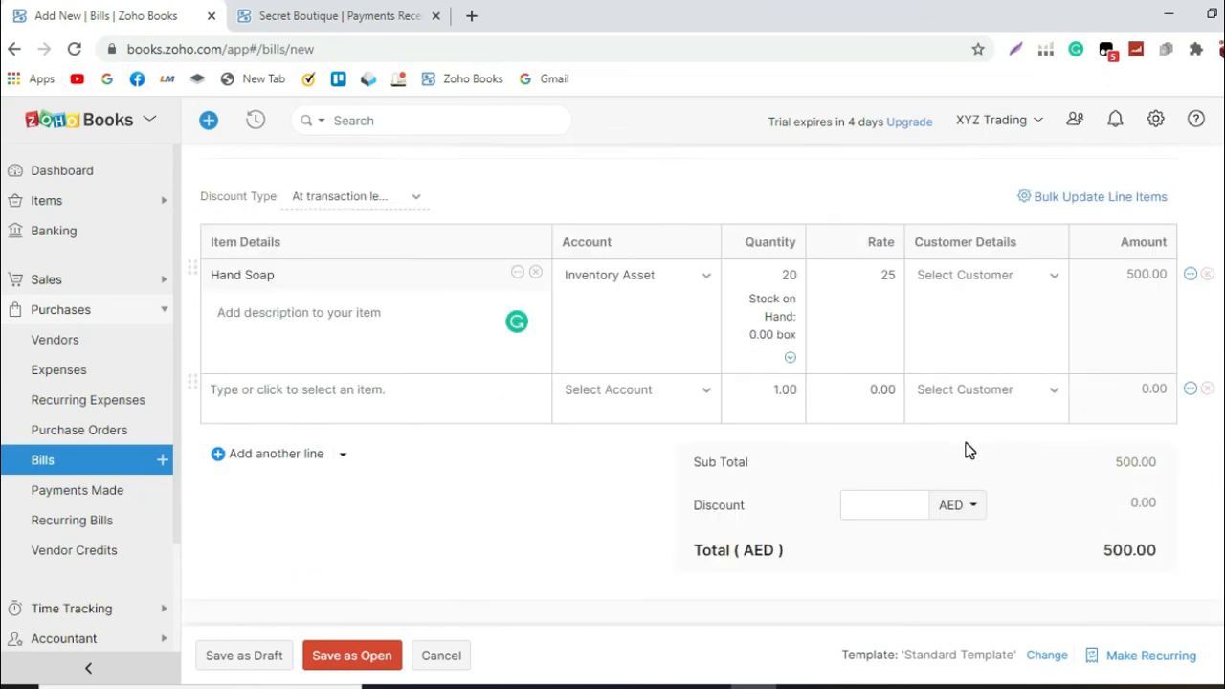
scroll(967, 450, up, 2)
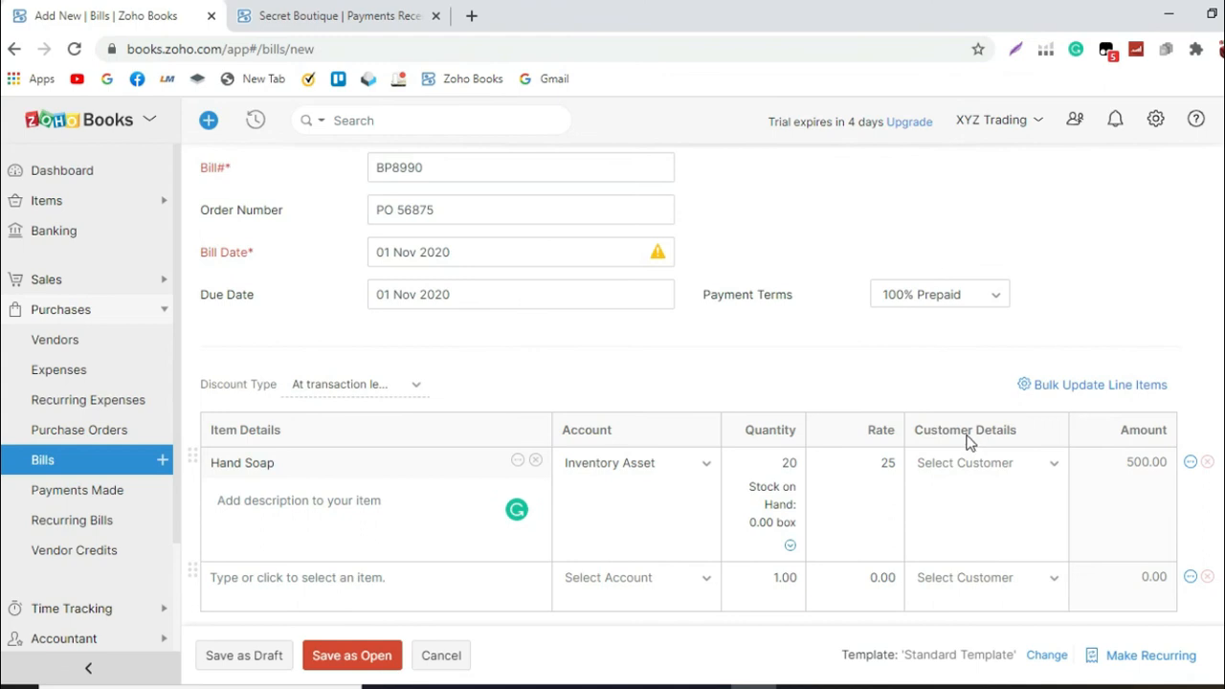
scroll(969, 445, up, 2)
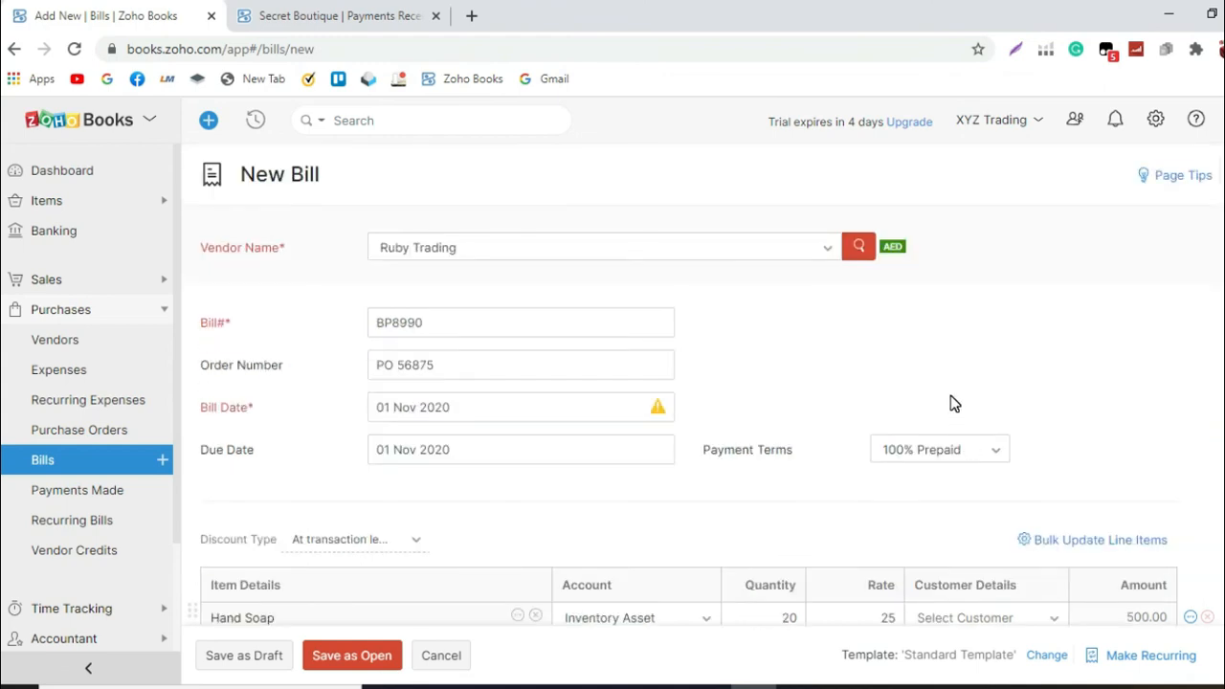
scroll(954, 403, down, 4)
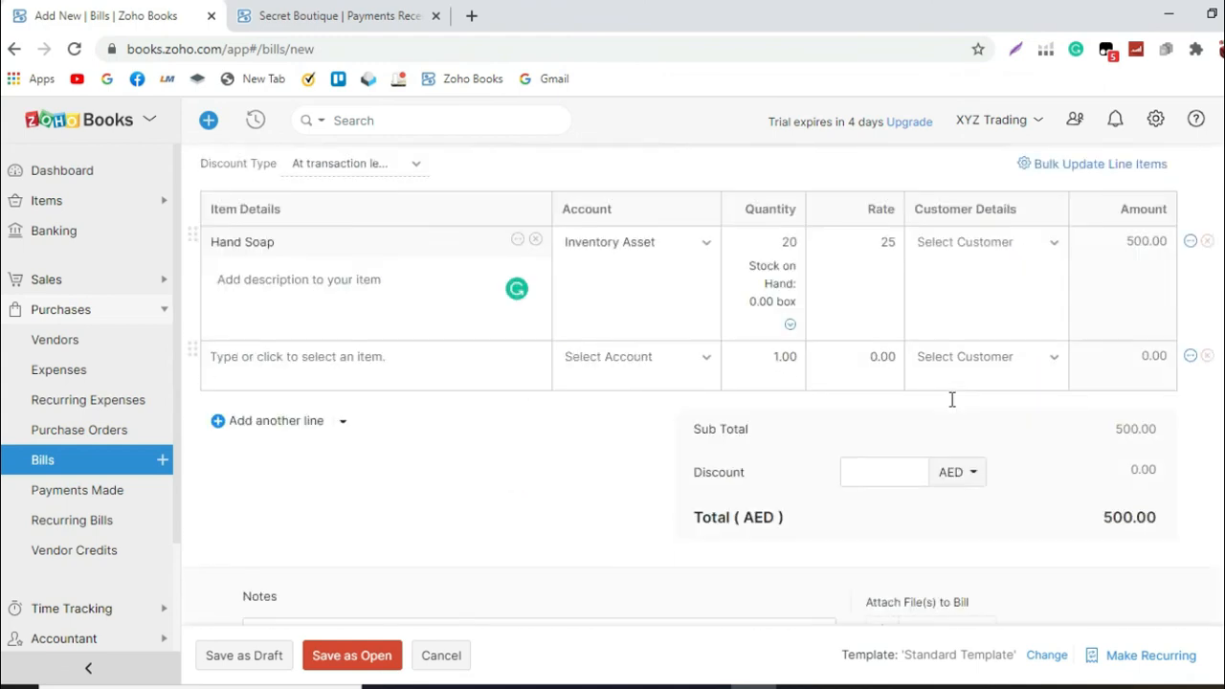
click(375, 656)
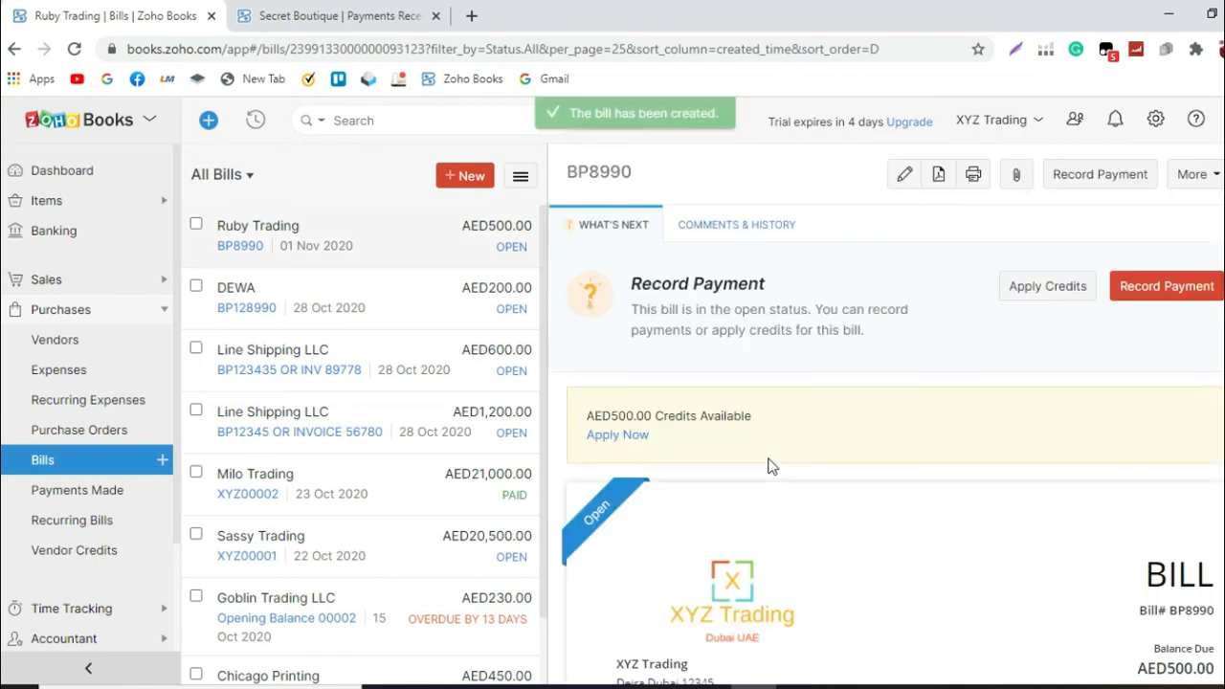
Step: Apply 500 of the available advance payment credit to bill BP8990 and save it
click(612, 436)
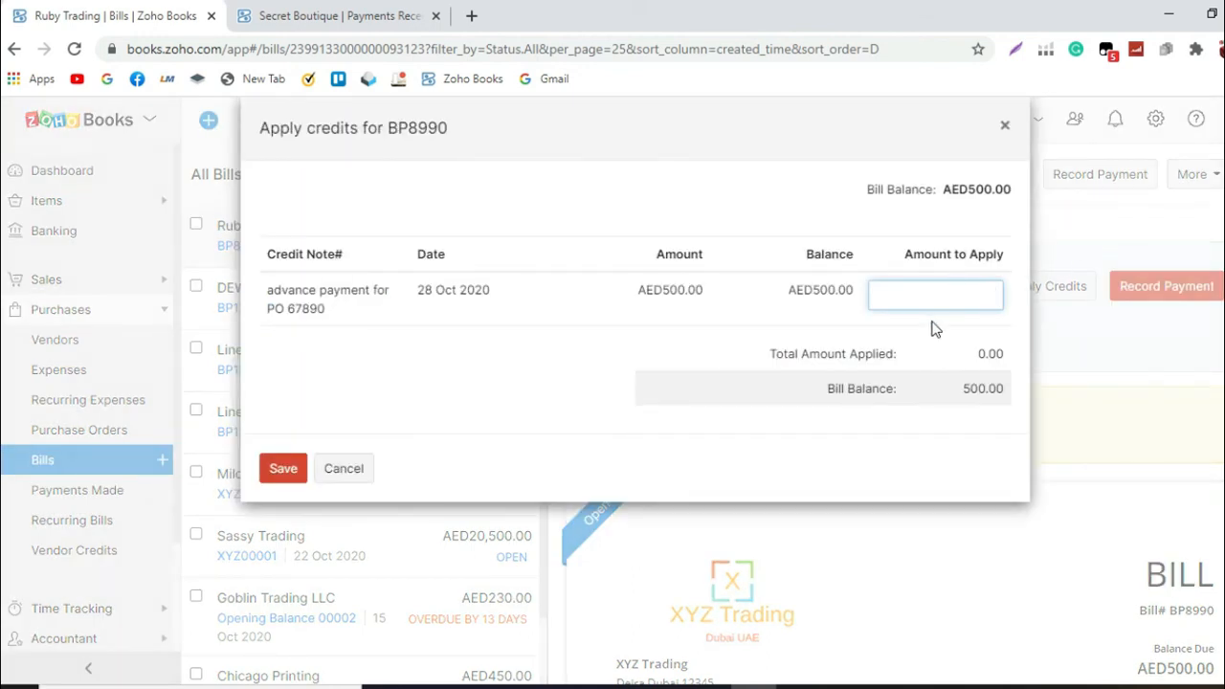
text(500)
click(285, 469)
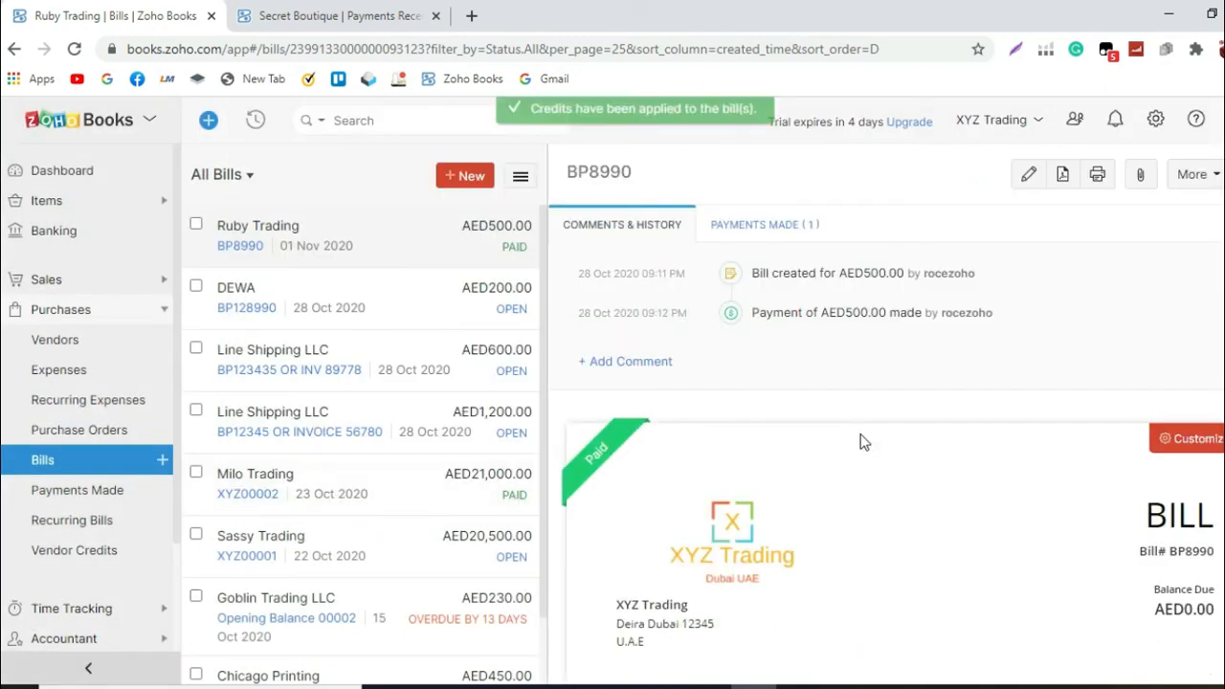
Step: Examine the payments made against bill BP8990 along with its balance due and bill details
click(792, 226)
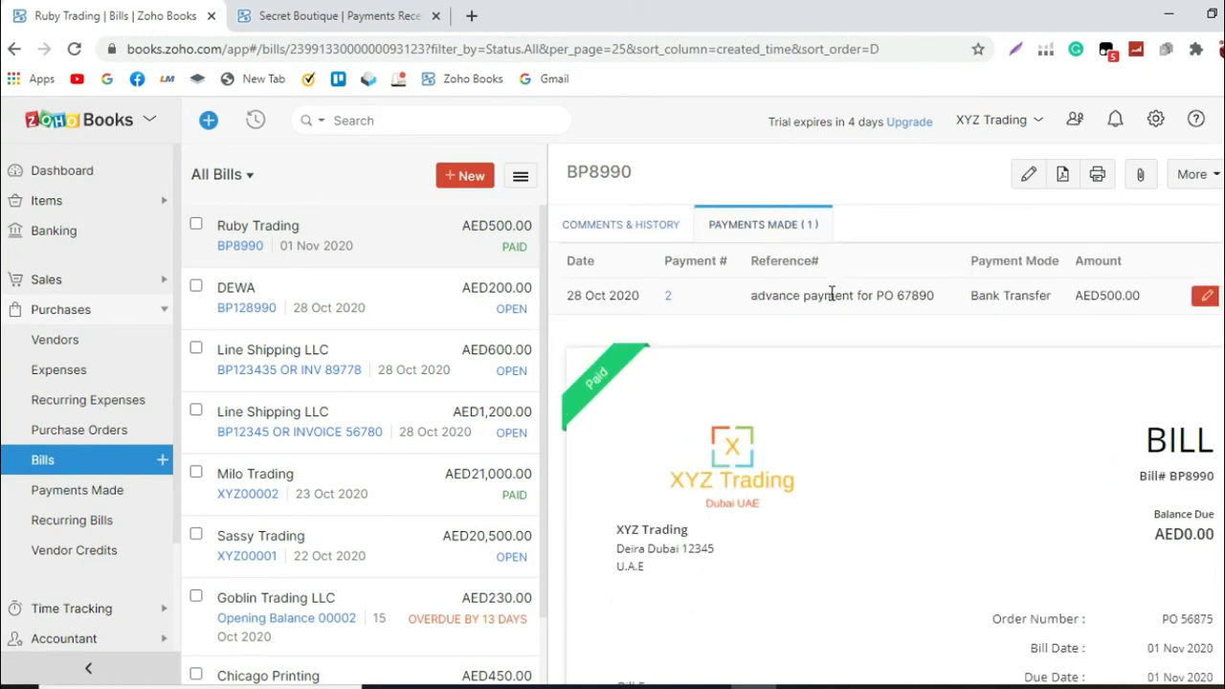
scroll(840, 373, down, 1)
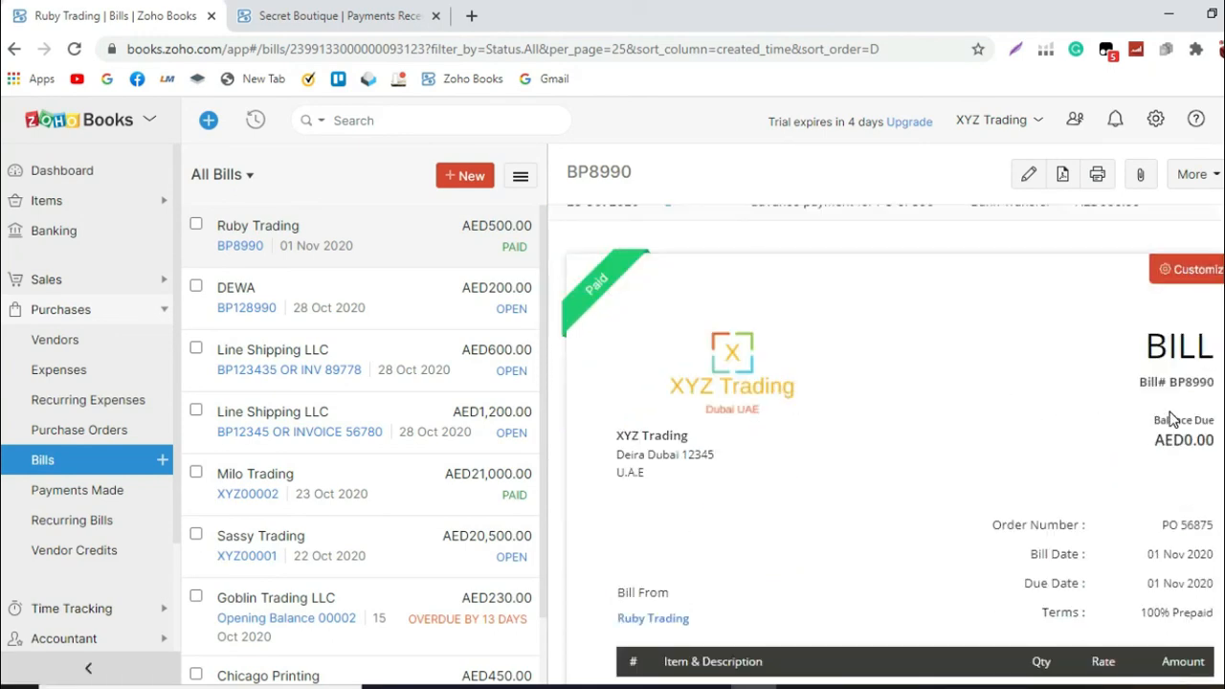
scroll(1153, 430, down, 4)
scroll(1148, 442, down, 1)
scroll(1149, 442, up, 7)
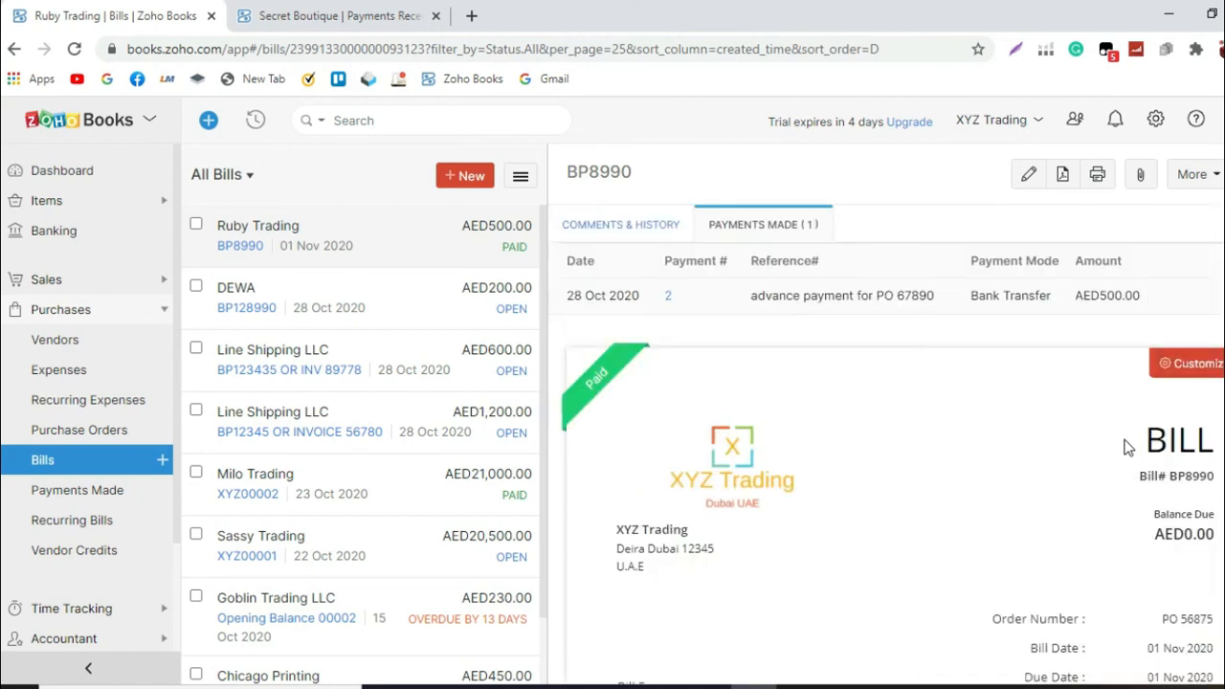